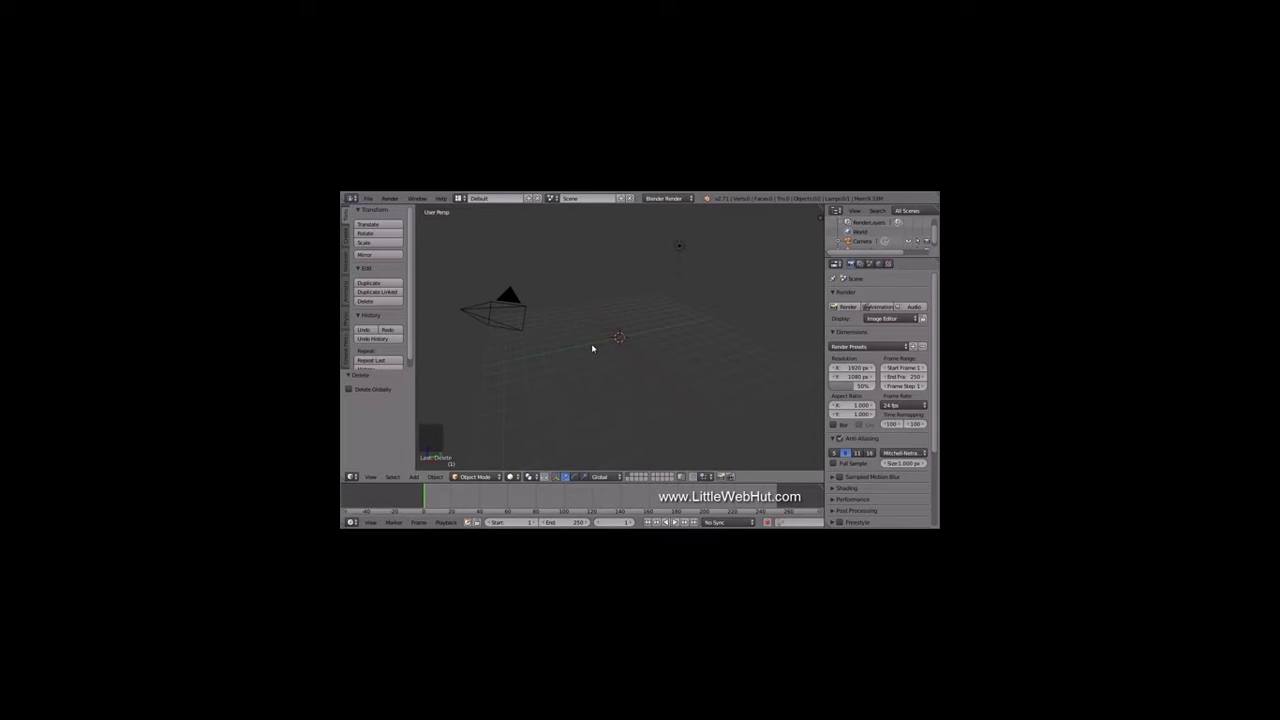
Step: Add a text object at the scene origin
key(shift+a)
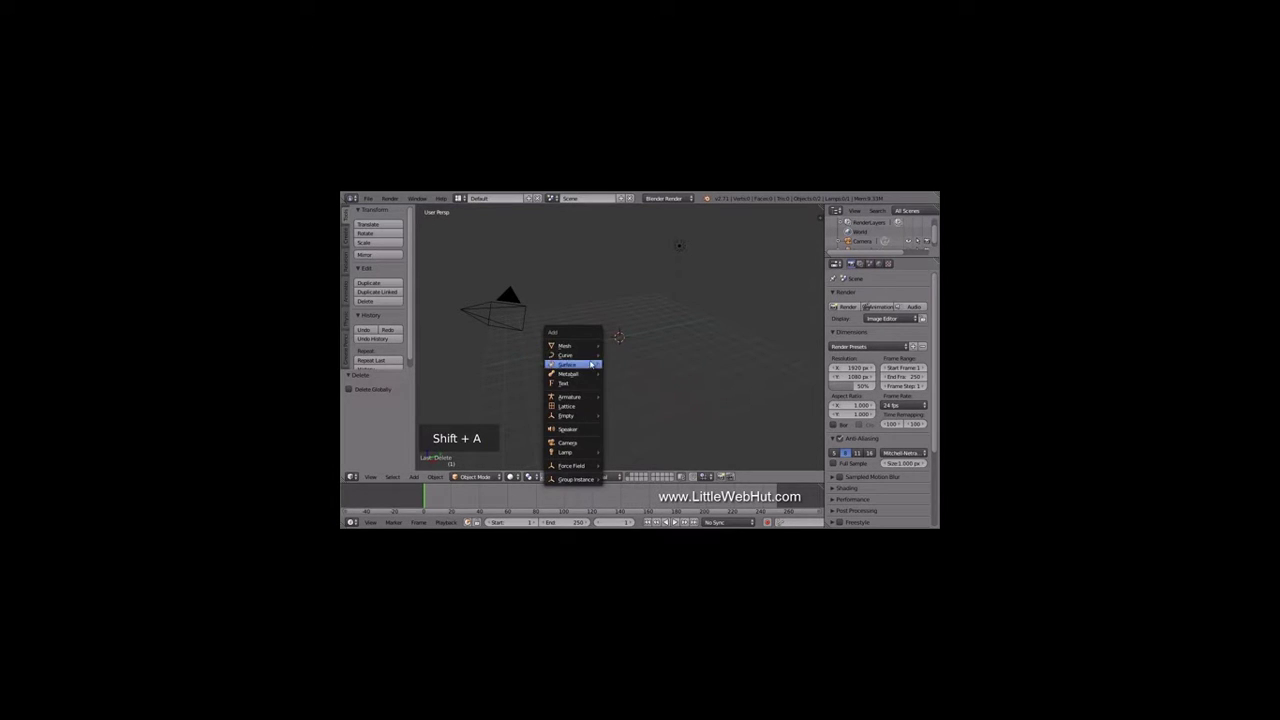
click(585, 386)
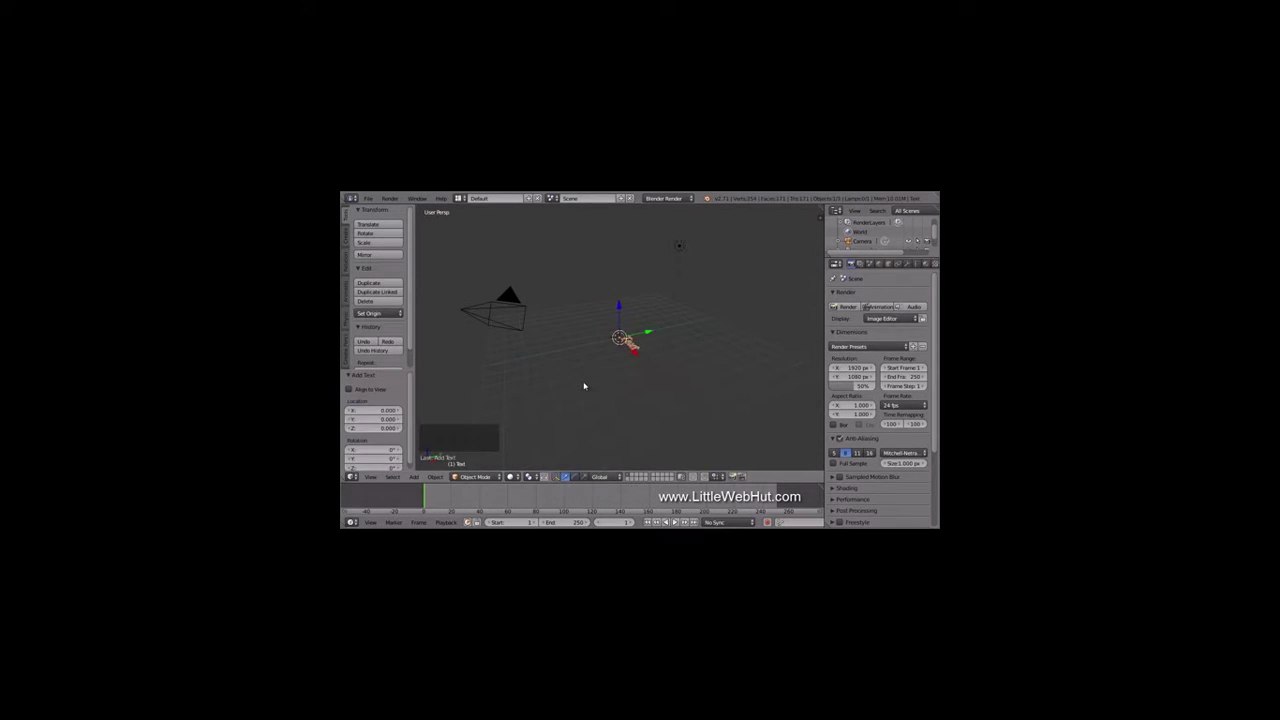
scroll(585, 386, up, 3)
scroll(585, 386, up, 3)
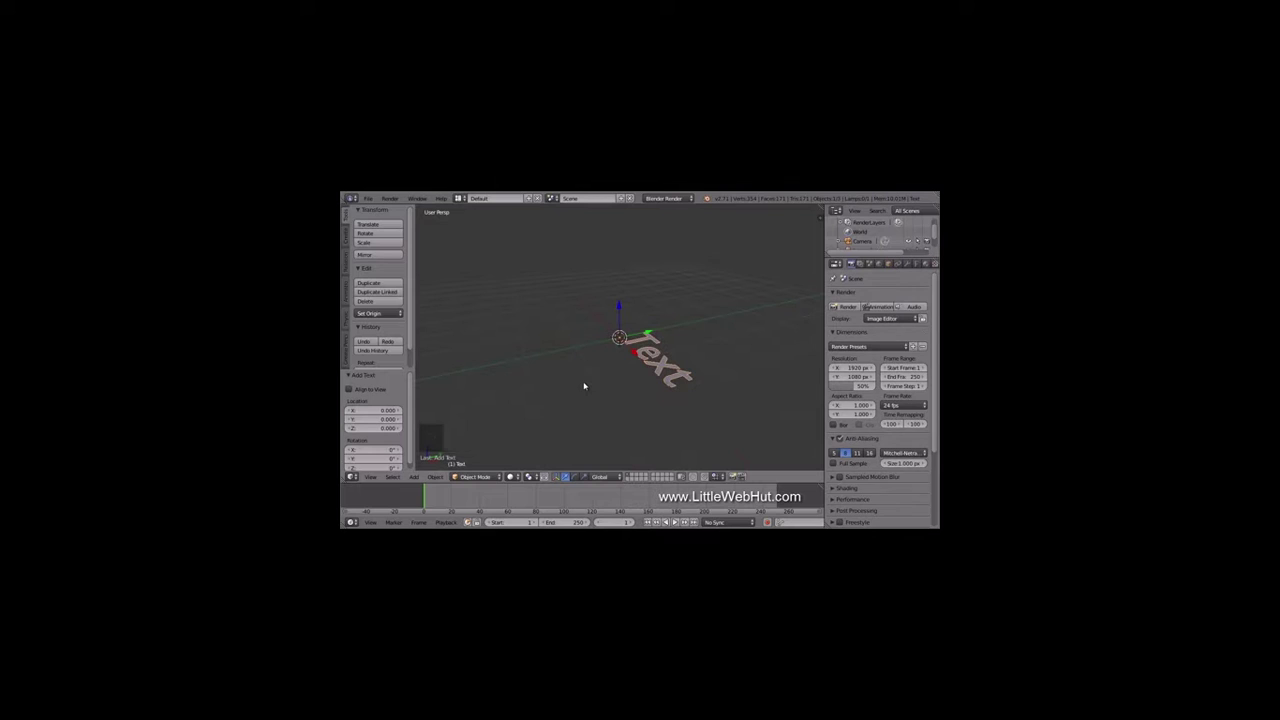
Step: Rotate the text object 90 degrees about the X axis so it stands upright
key(r)
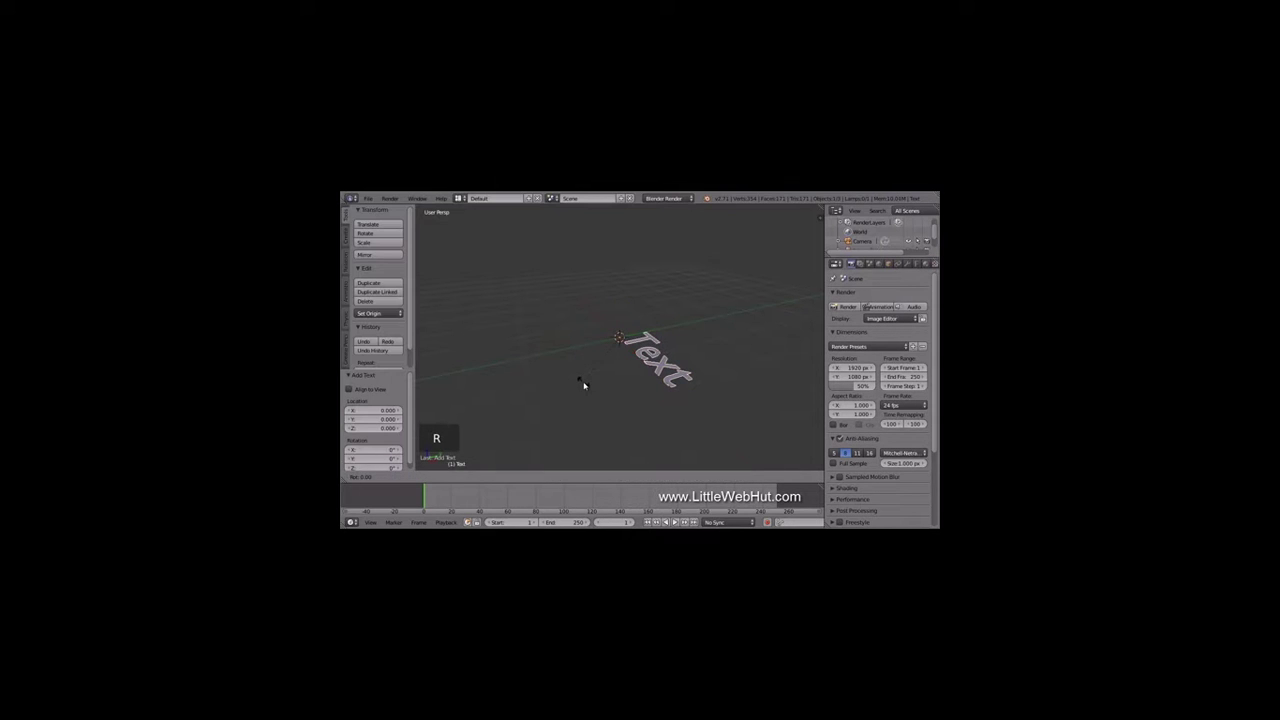
text(x)
text(90)
key(Return)
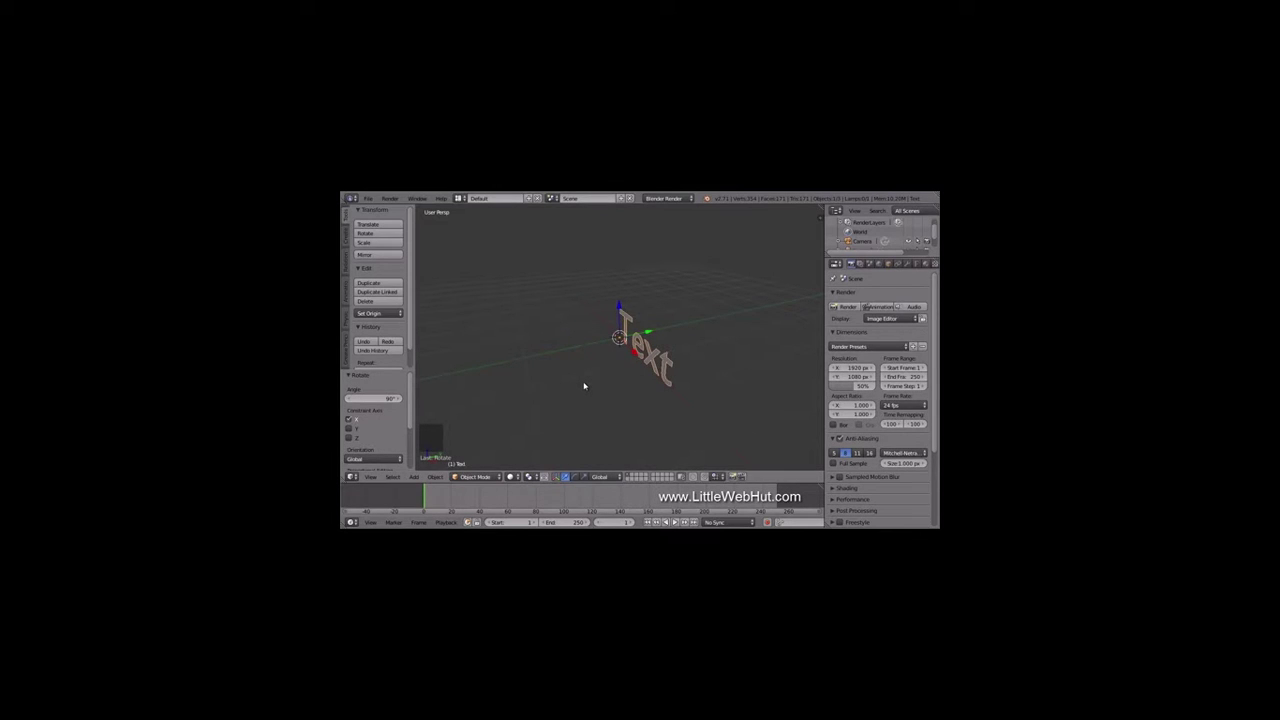
Step: Replace the text object's default wording with "Blender" and return to Object Mode
key(Tab)
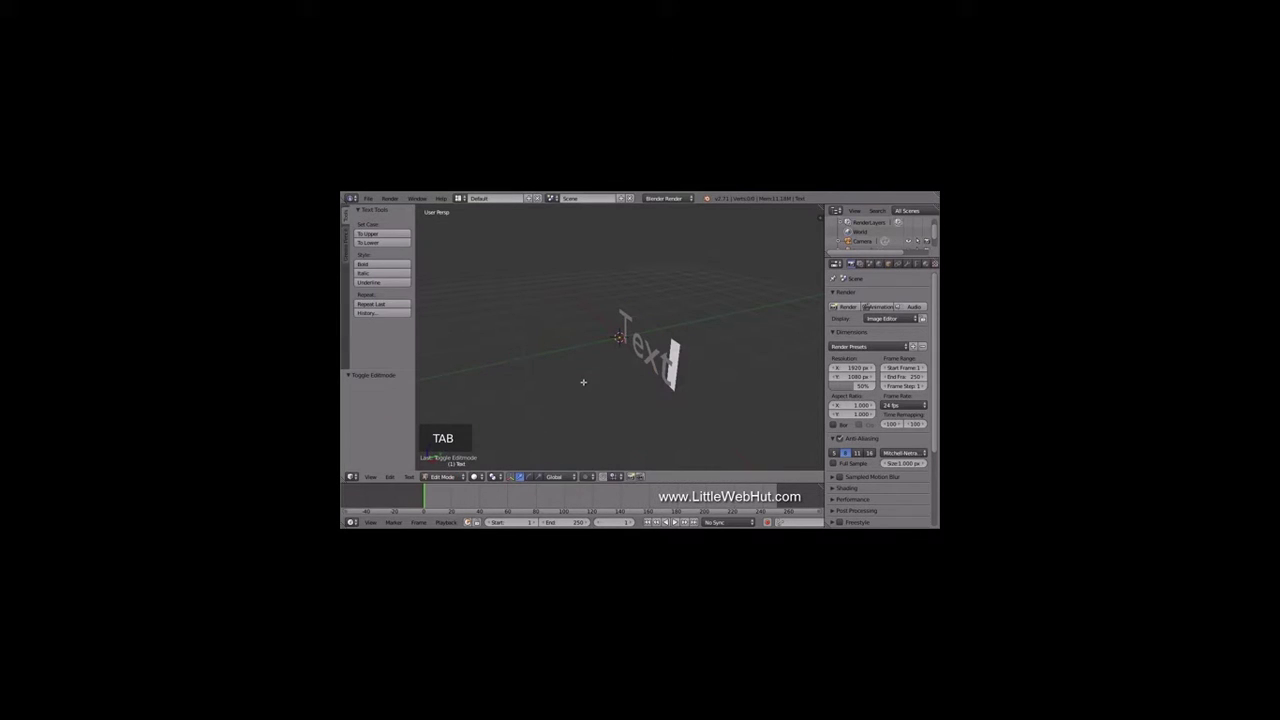
key(BackSpace)
key(BackSpace)
key(BackSpace)
key(BackSpace)
key(BackSpace)
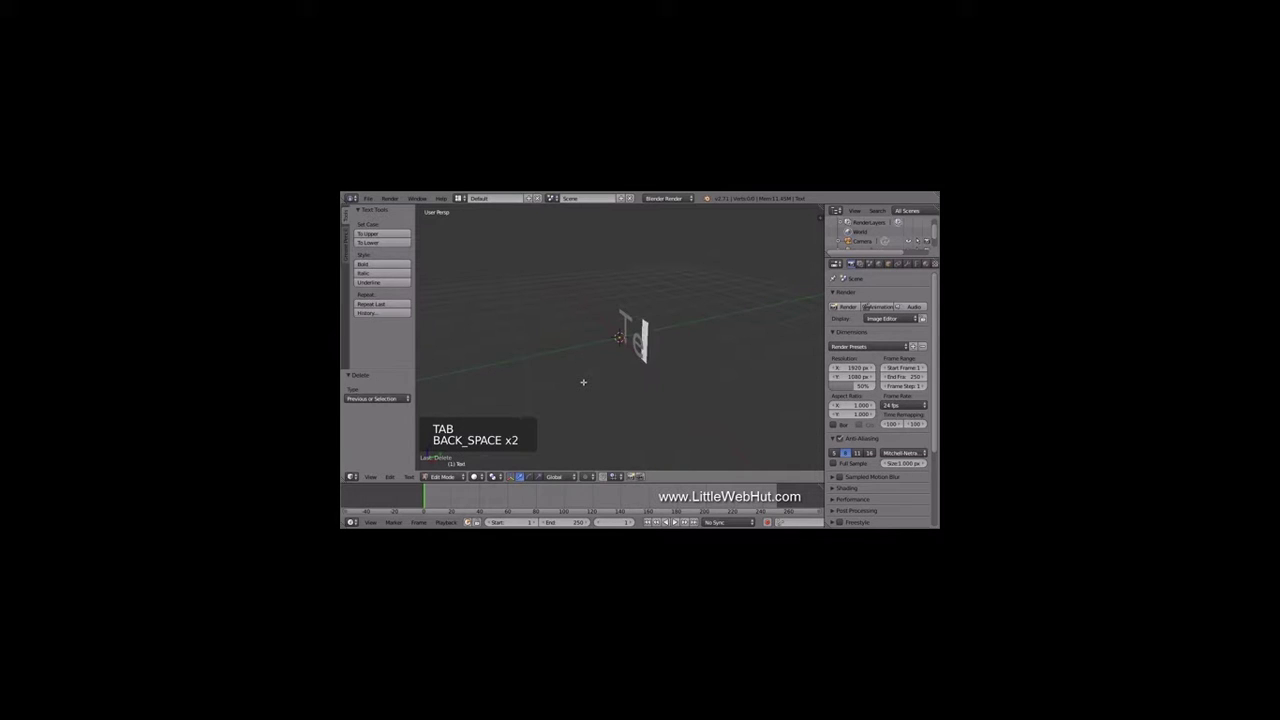
text(B)
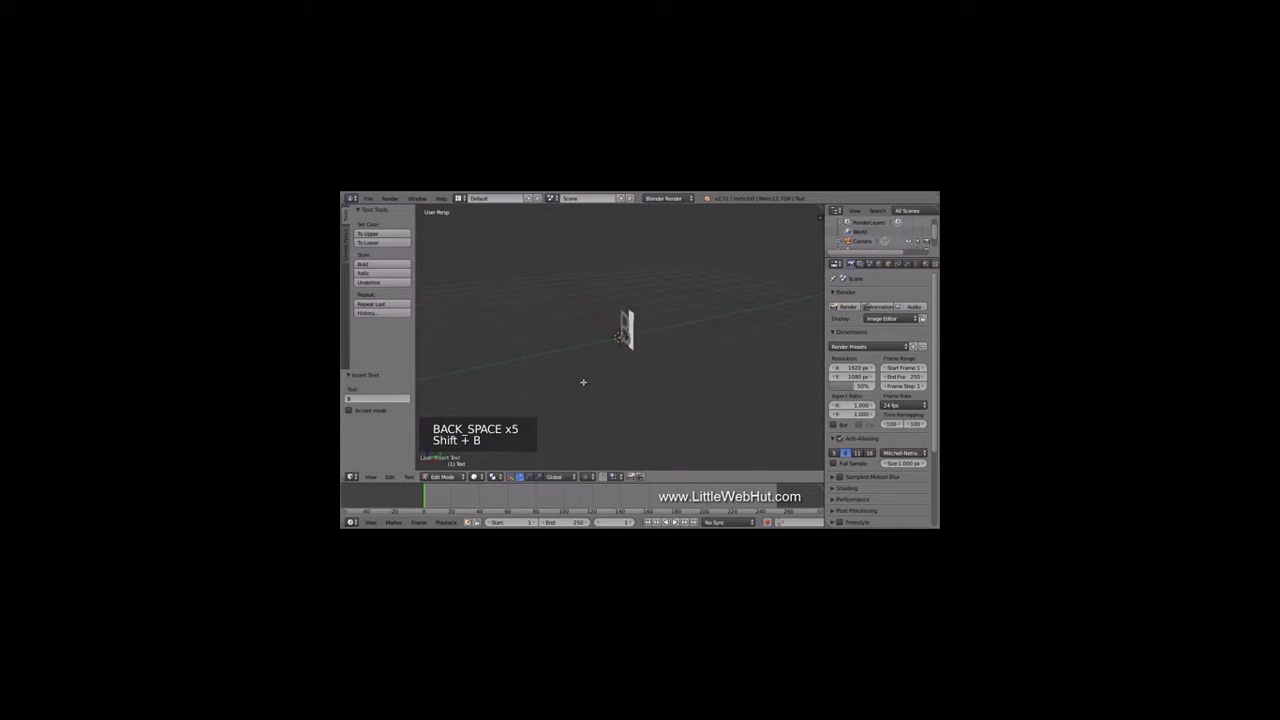
text(lender)
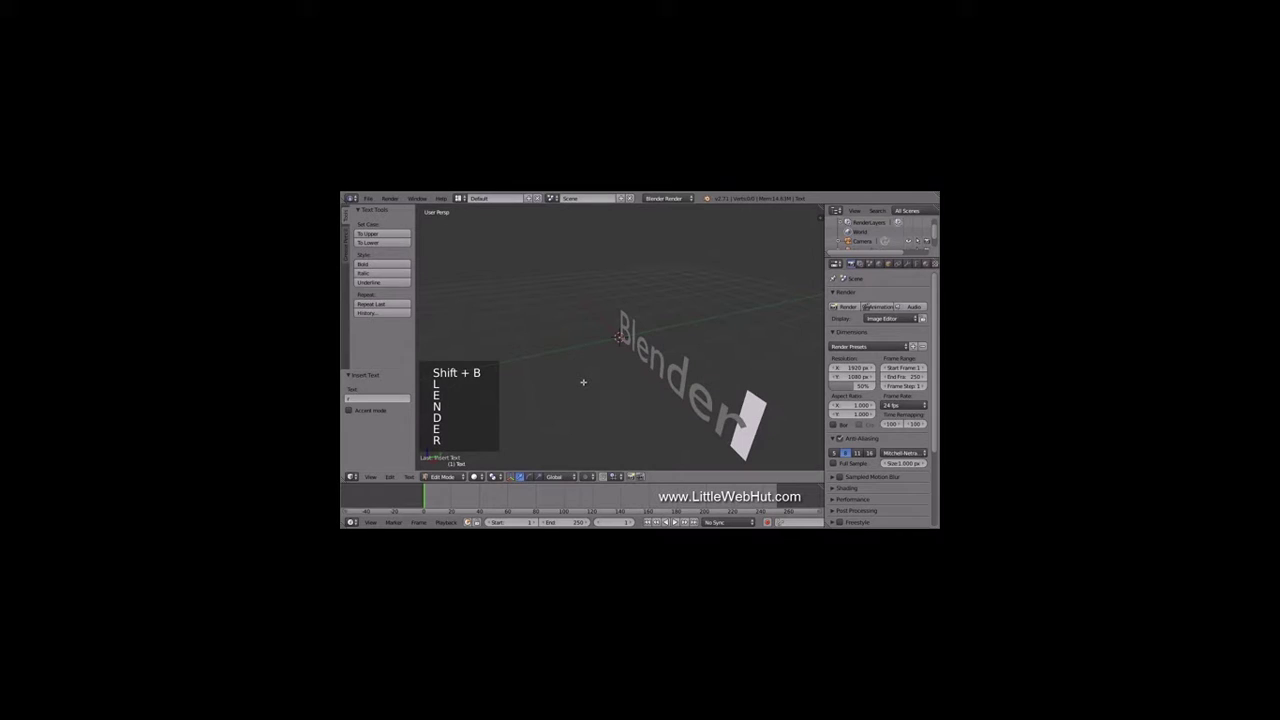
key(Tab)
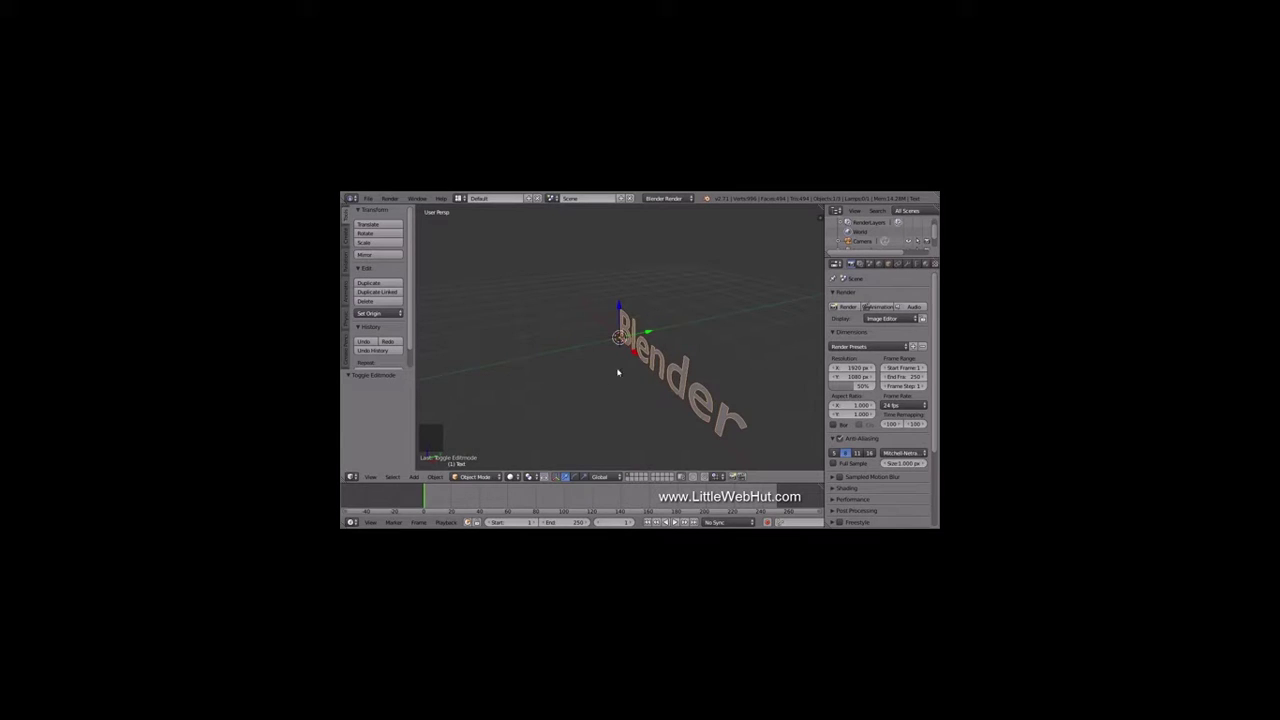
Step: Set the text geometry's extrusion to 0.1
click(917, 265)
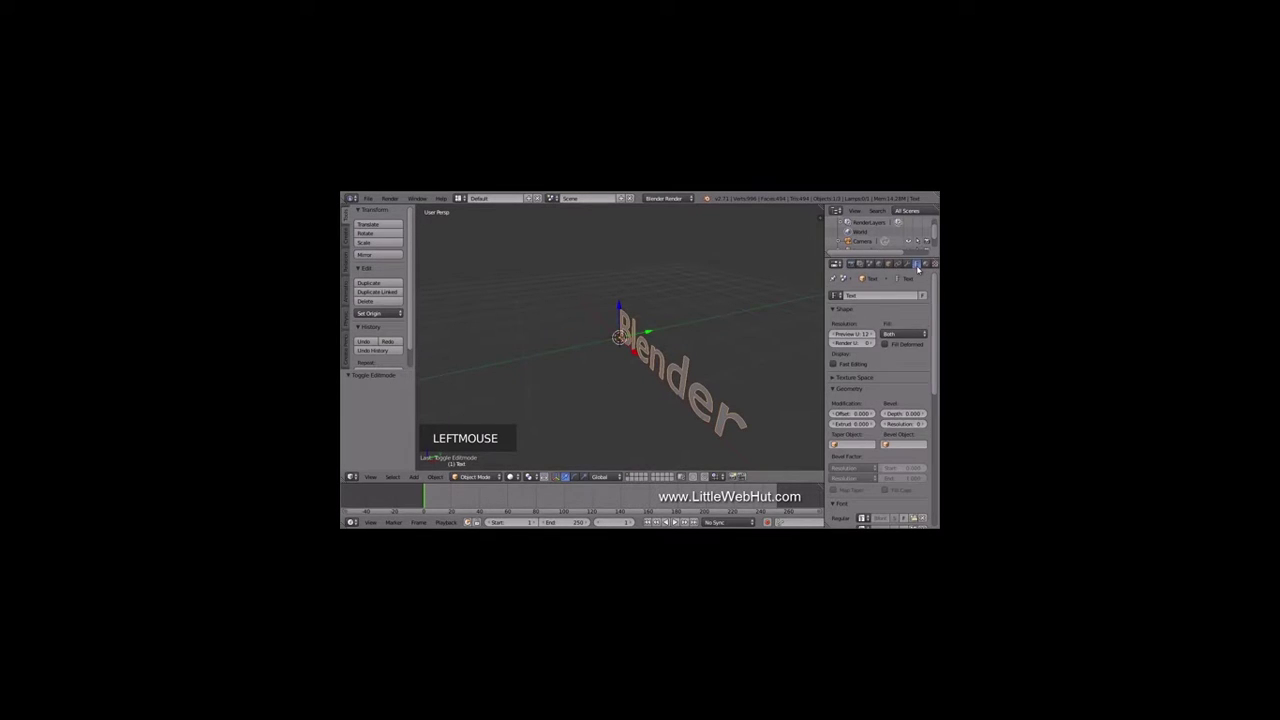
double_click(856, 424)
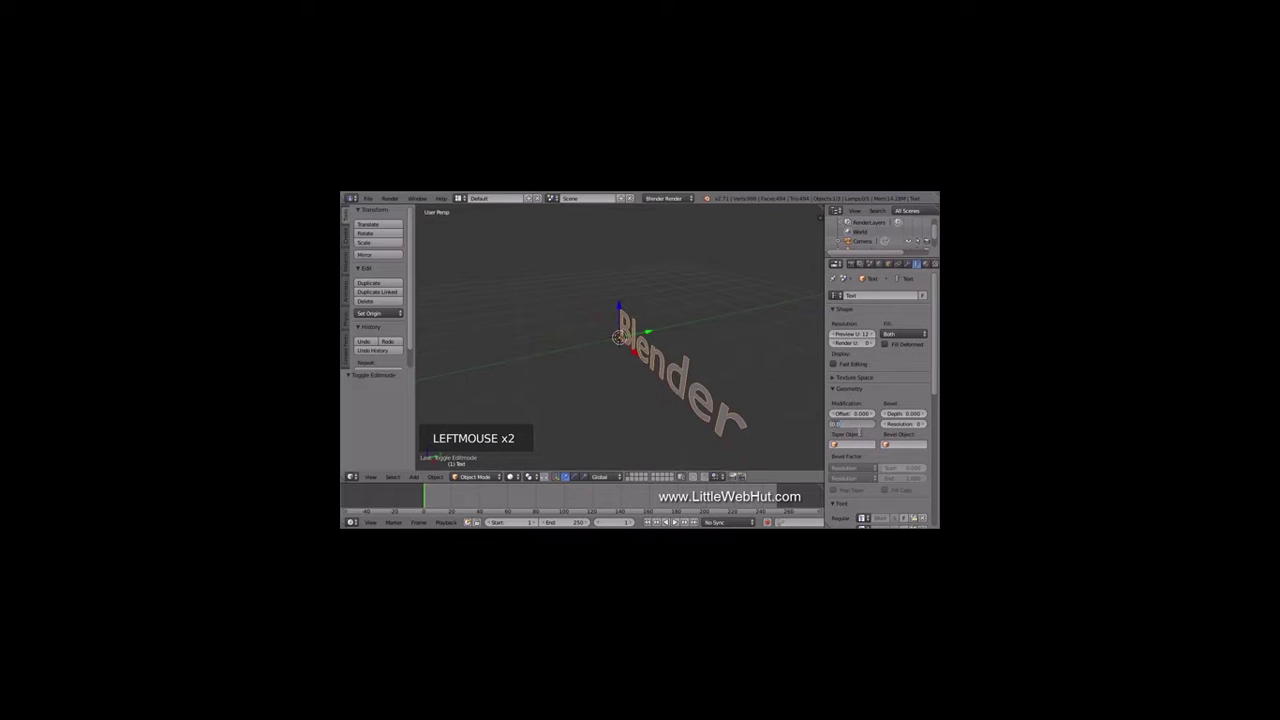
key(Return)
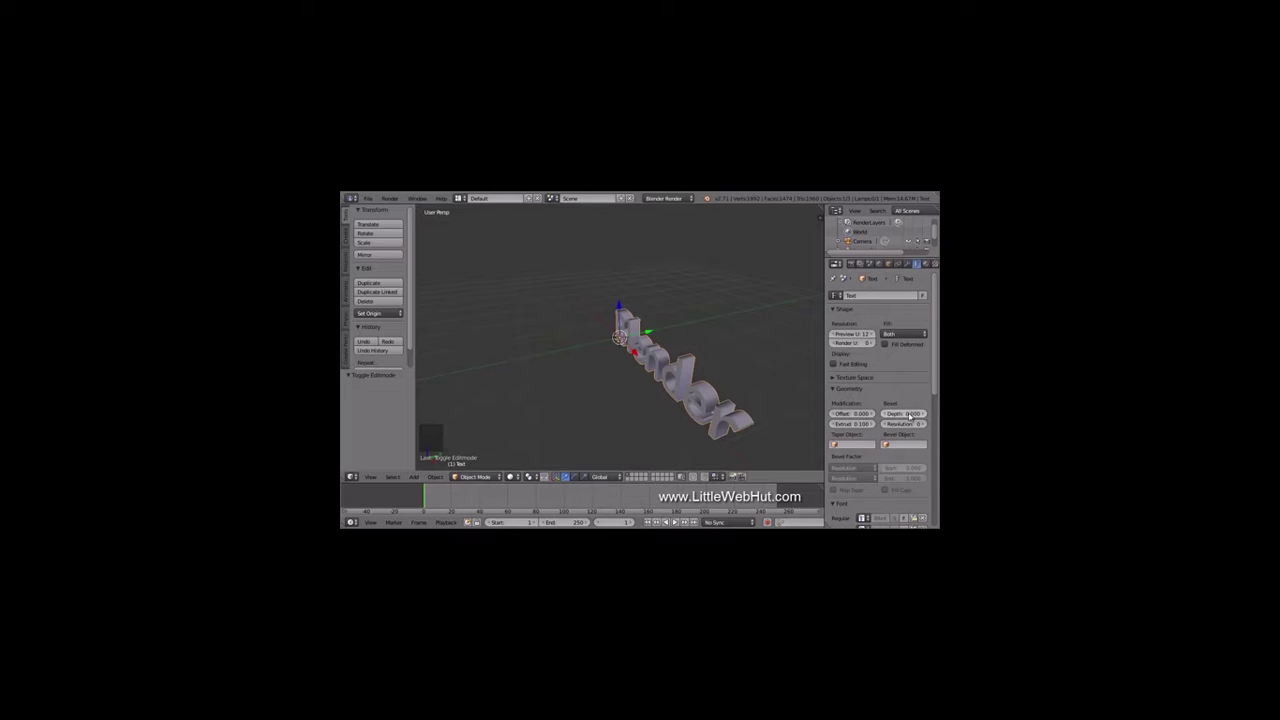
Step: Bevel the text with a depth of 0.03 and a resolution of 3
click(905, 413)
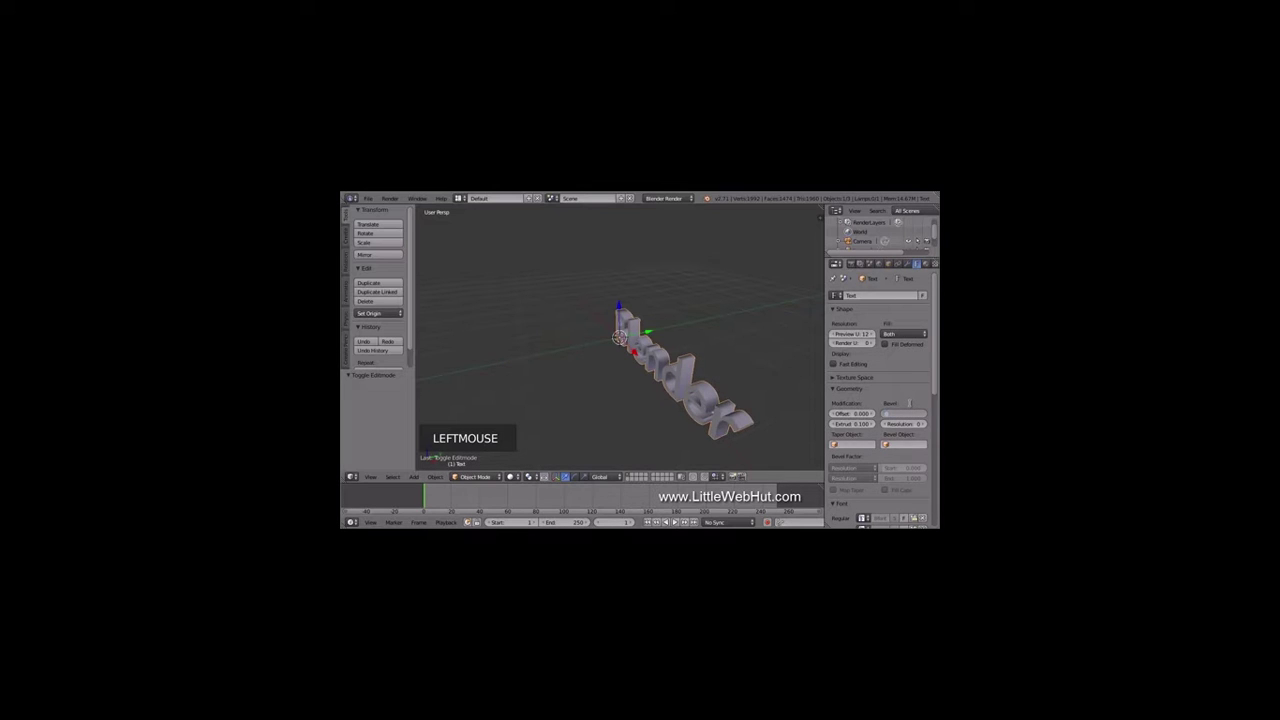
text(0.03)
key(Return)
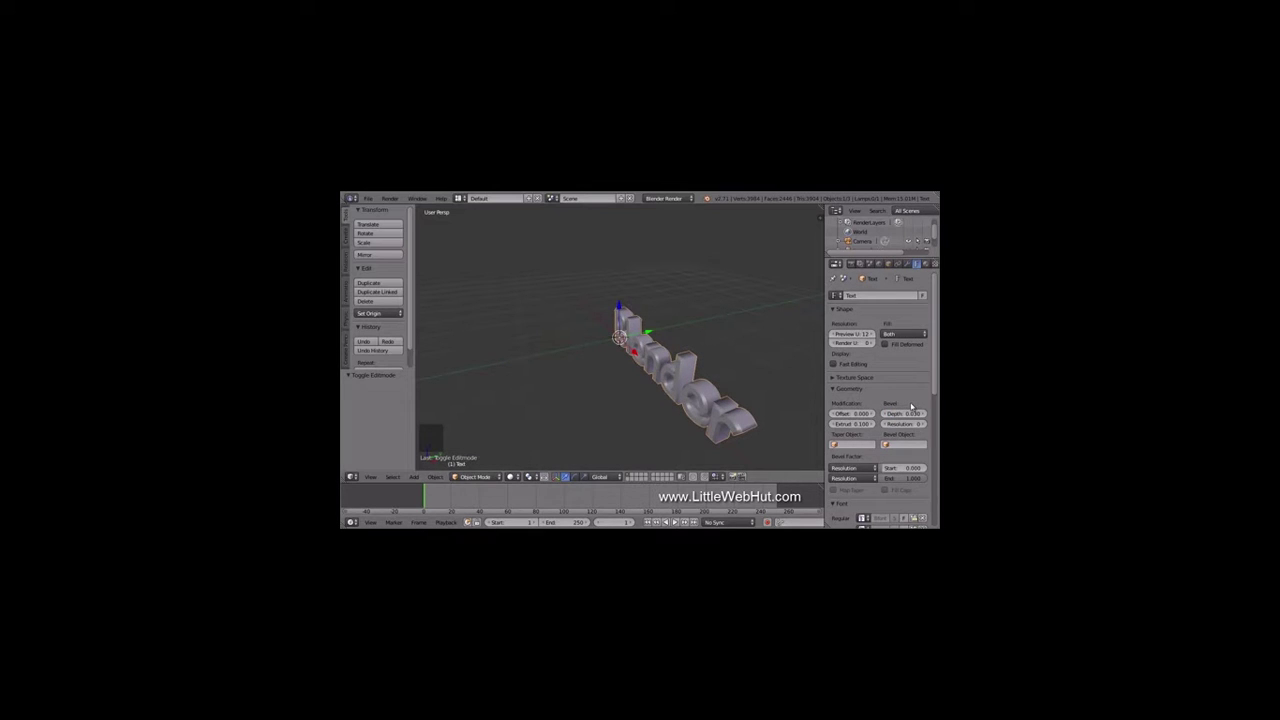
click(925, 424)
click(925, 424)
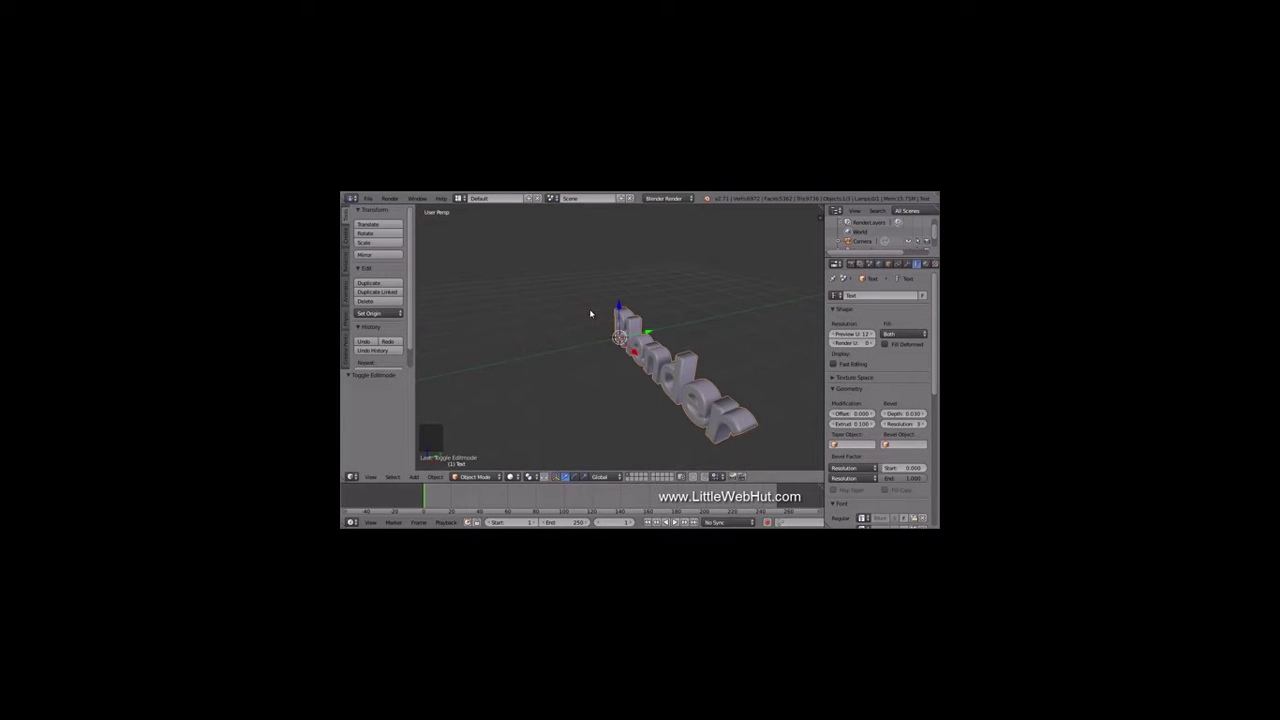
Step: Add a cube mesh at the scene origin
key(shift+a)
mouse_move(587, 275)
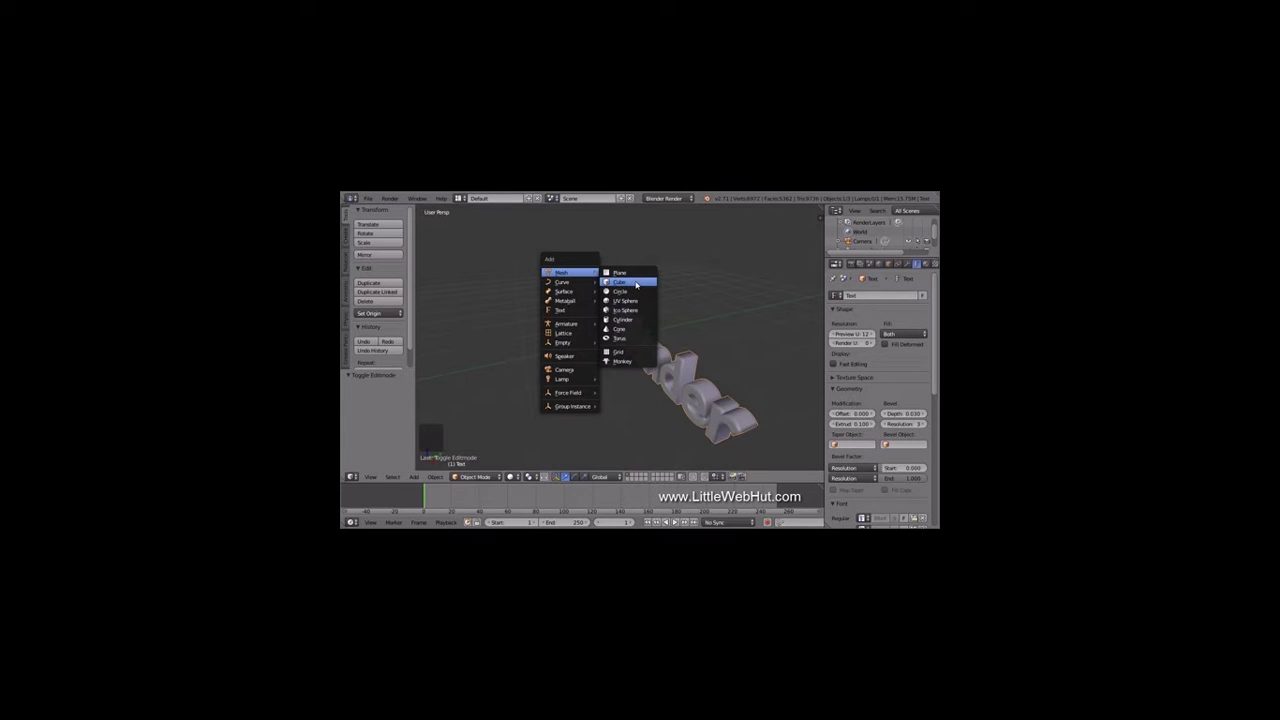
click(636, 284)
Step: Display the scene in front orthographic view with wireframe shading
key(KP_5)
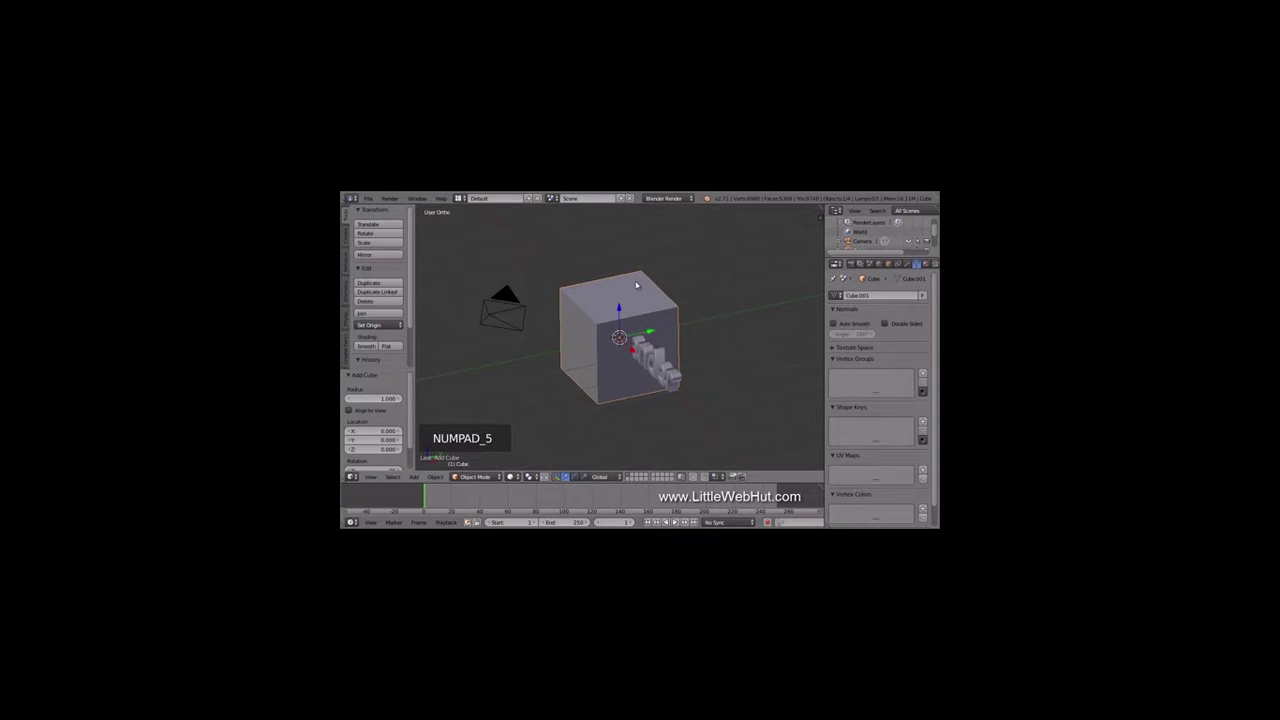
key(KP_1)
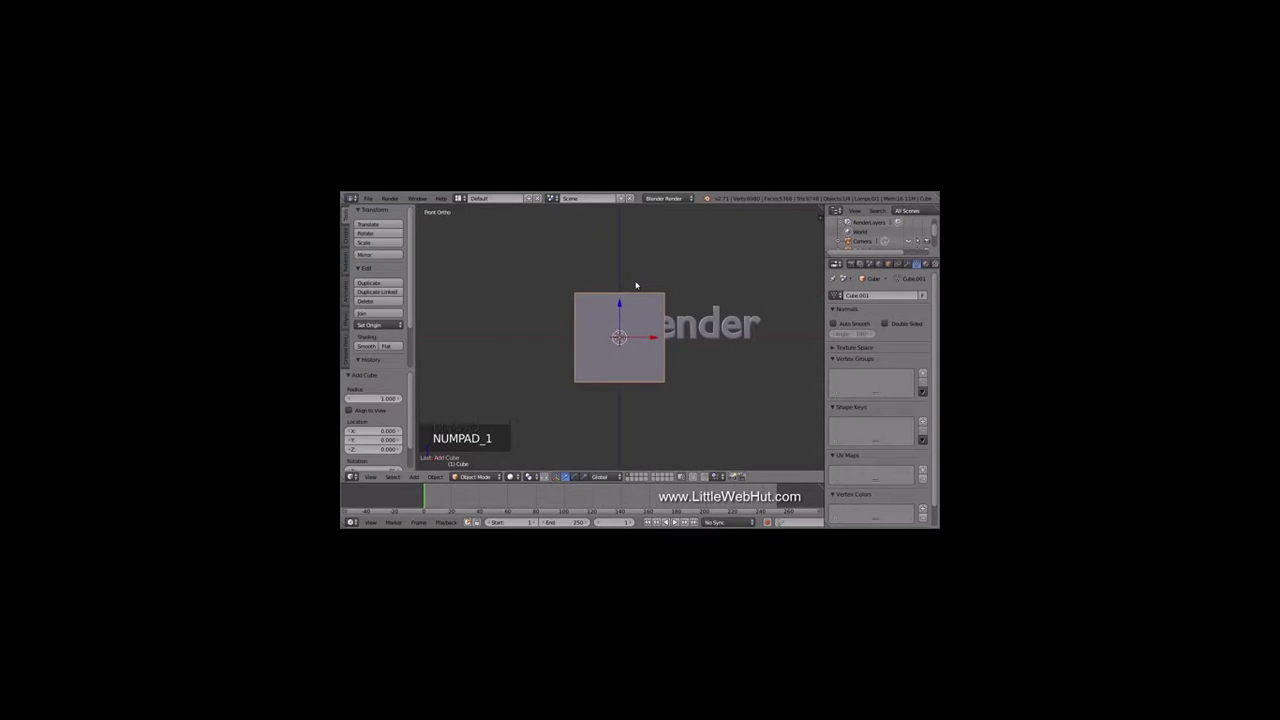
scroll(635, 285, up, 2)
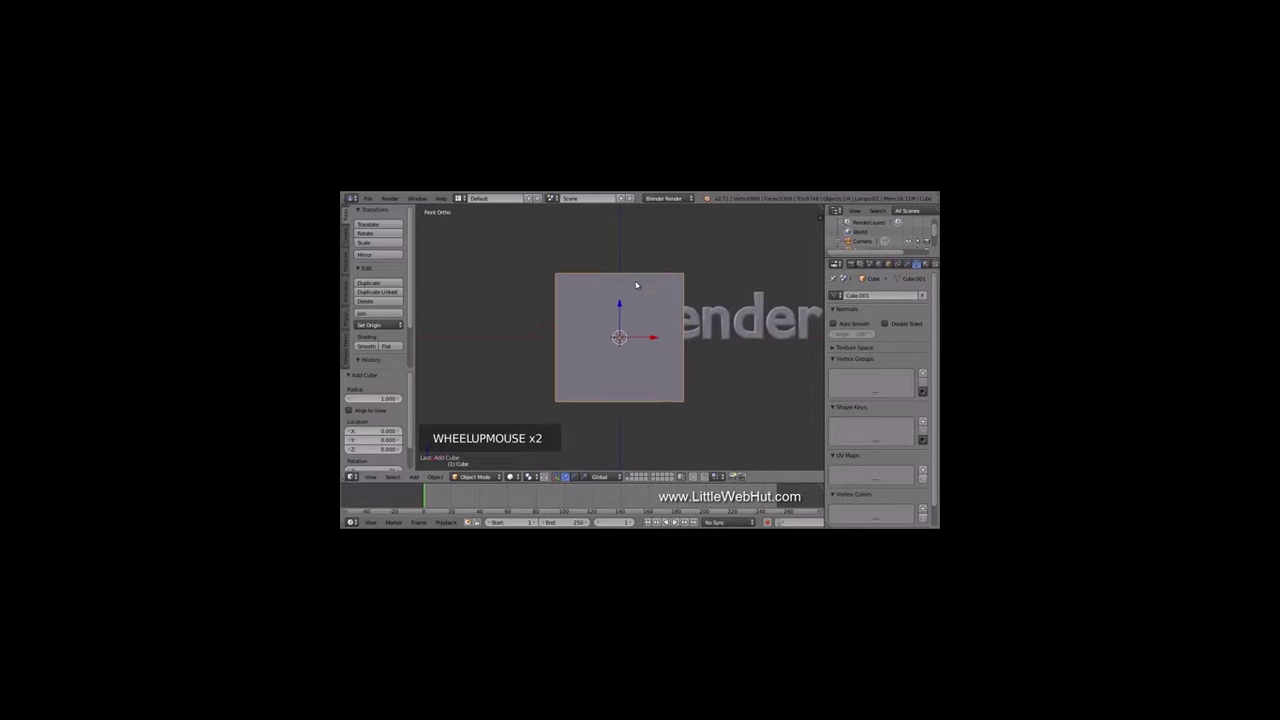
shift+middle_drag(744, 355, 670, 373)
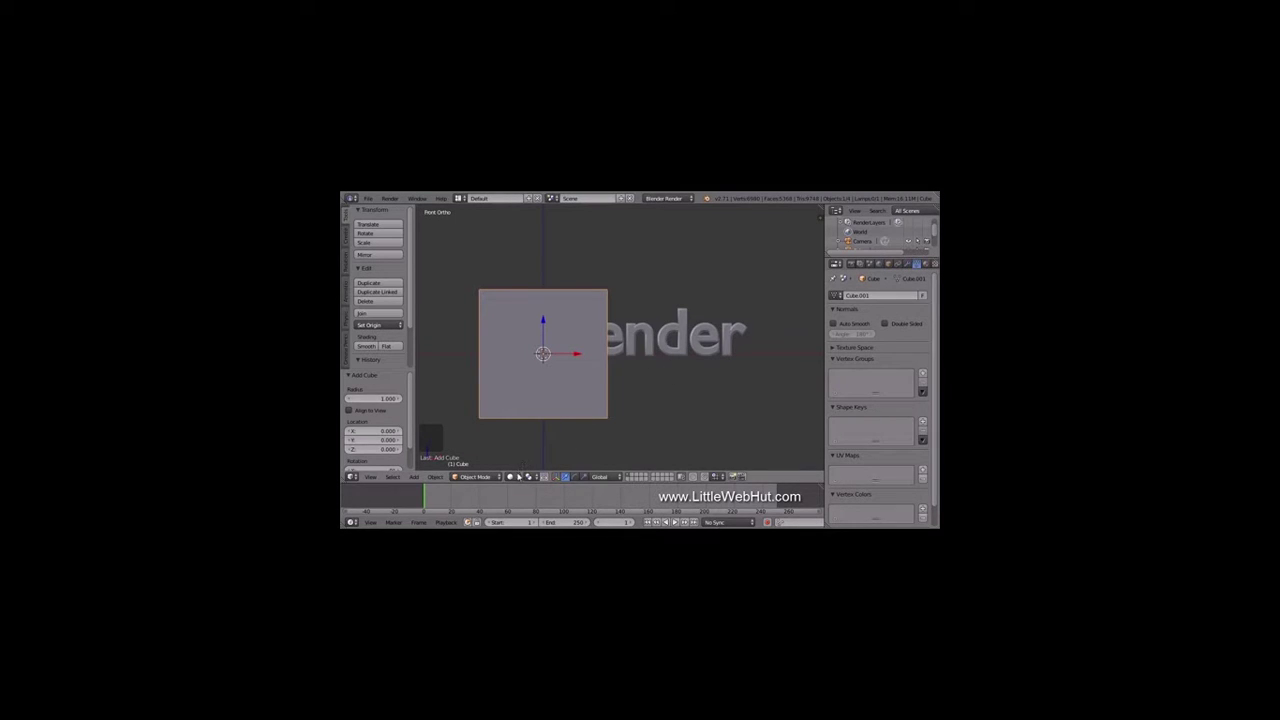
click(515, 477)
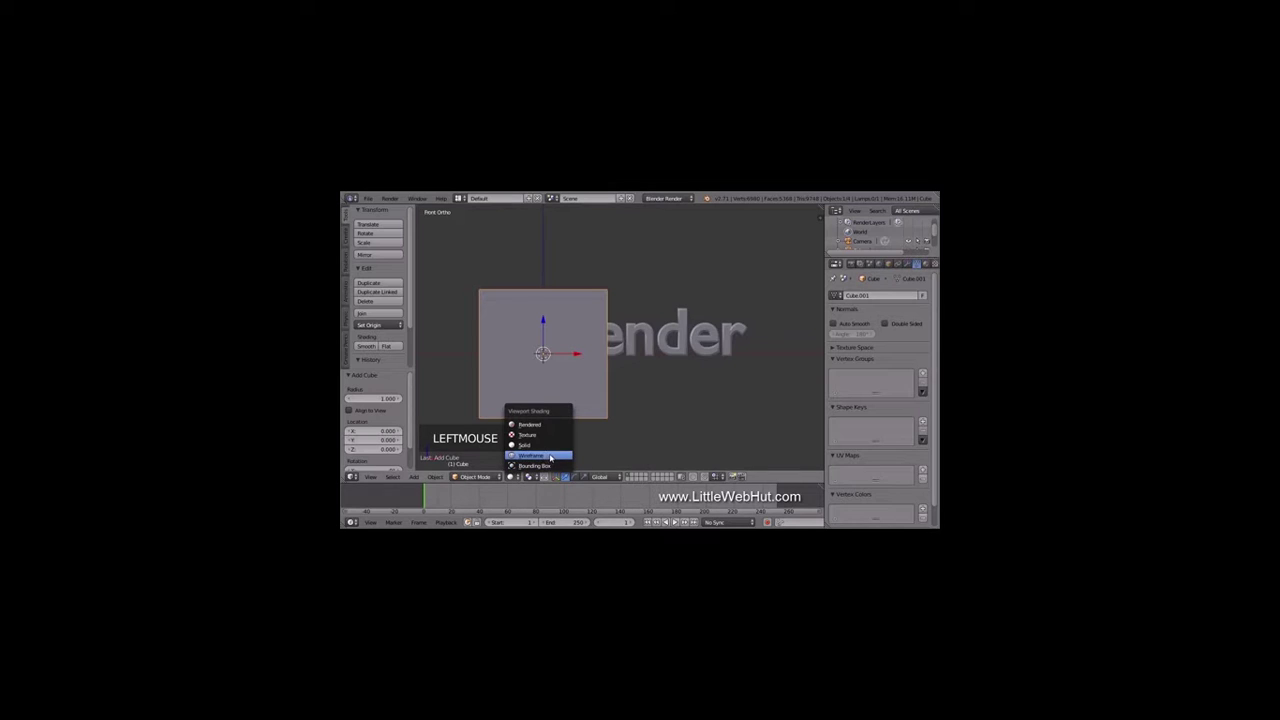
click(550, 457)
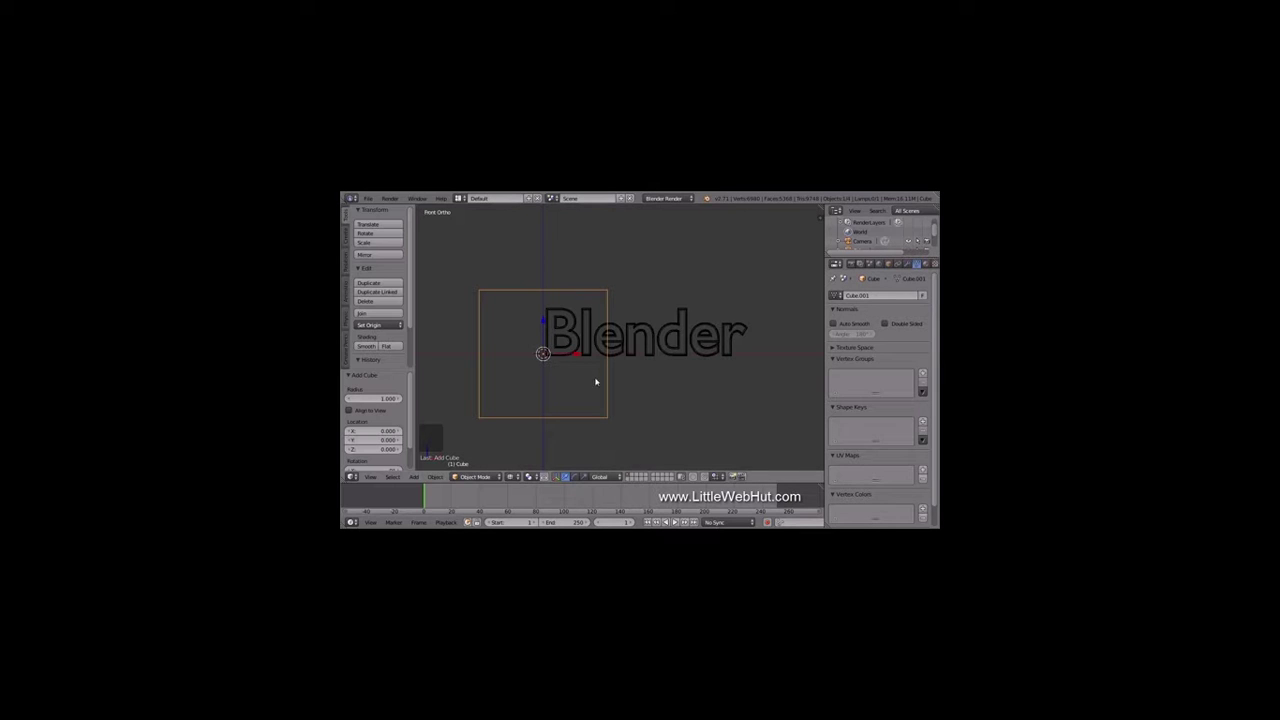
Step: Move the cube about 1.59 units along X to centre it on the text, and scale it along X by about 1.65 to span the word
drag(582, 353, 679, 352)
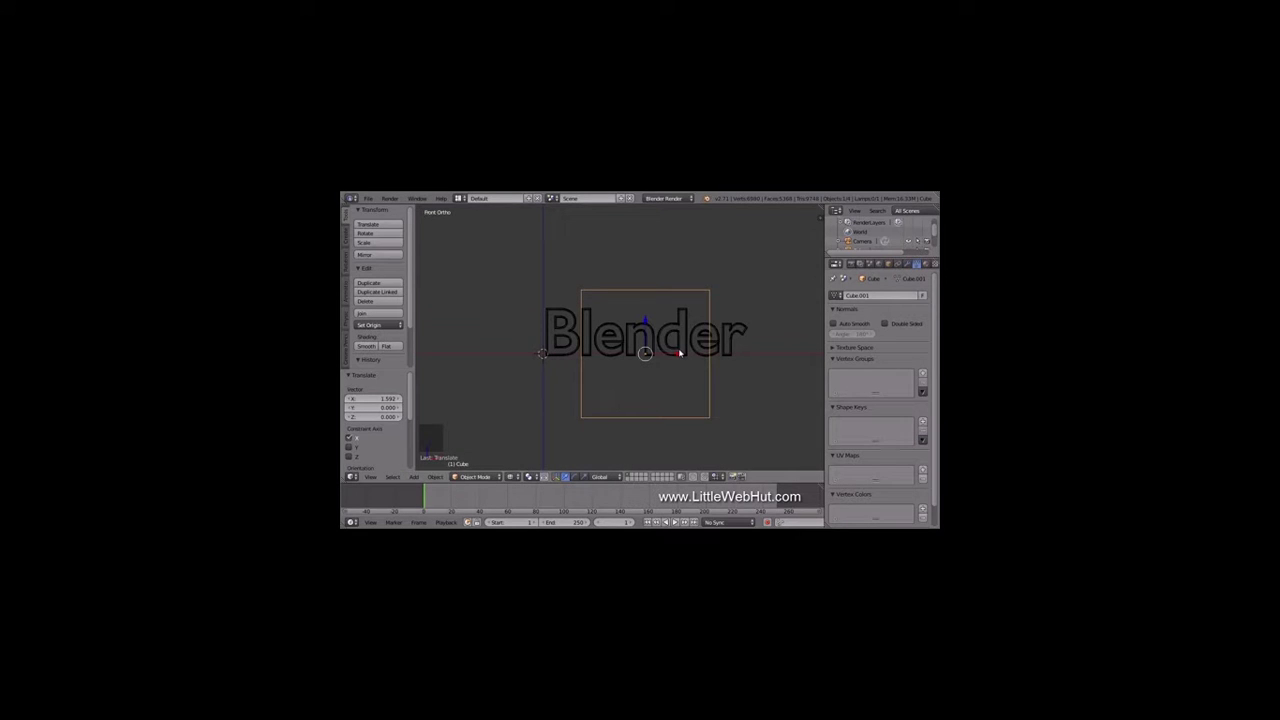
key(s)
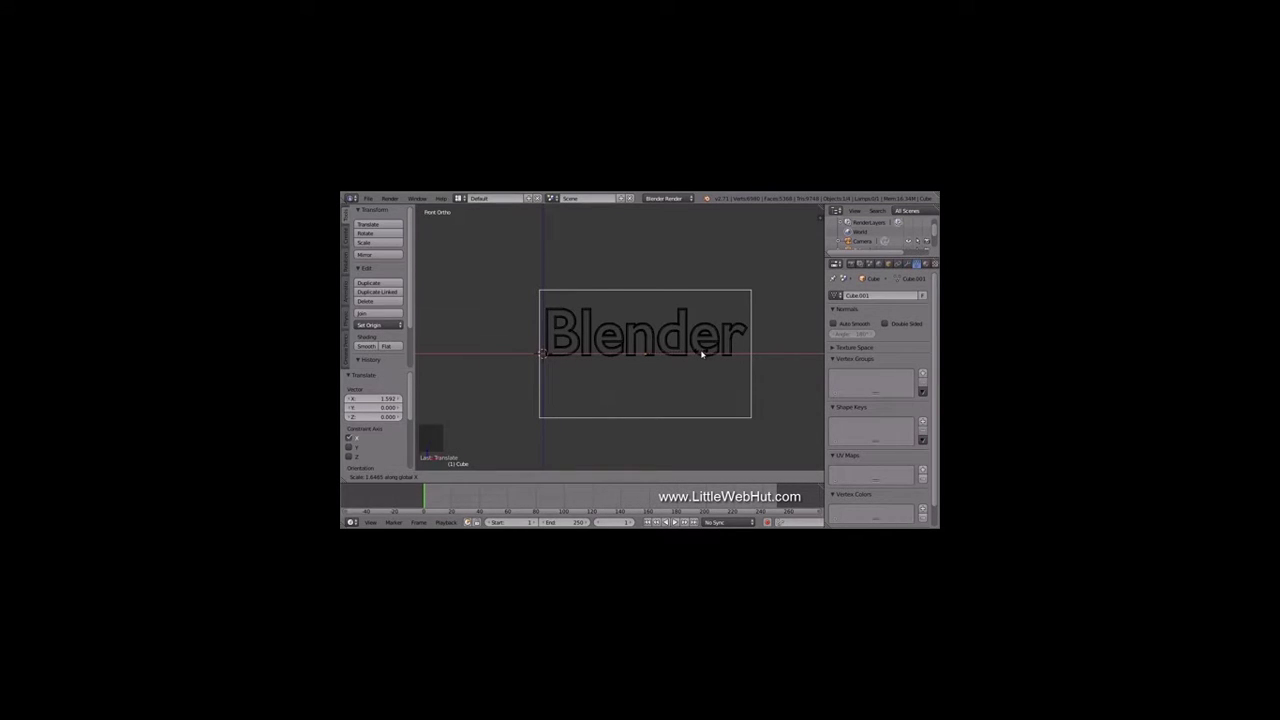
click(702, 354)
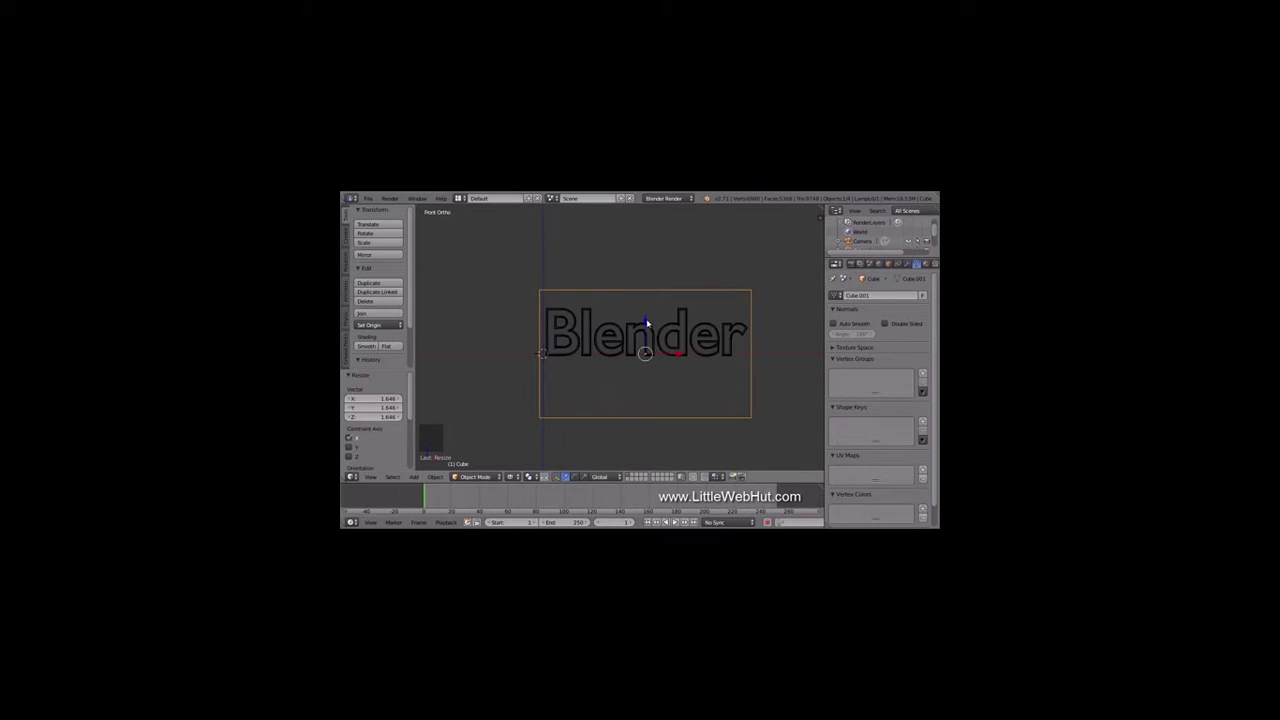
Step: Raise the cube along Z and scale it along Z by about 0.425 so it closely encloses the text's height
drag(645, 323, 649, 303)
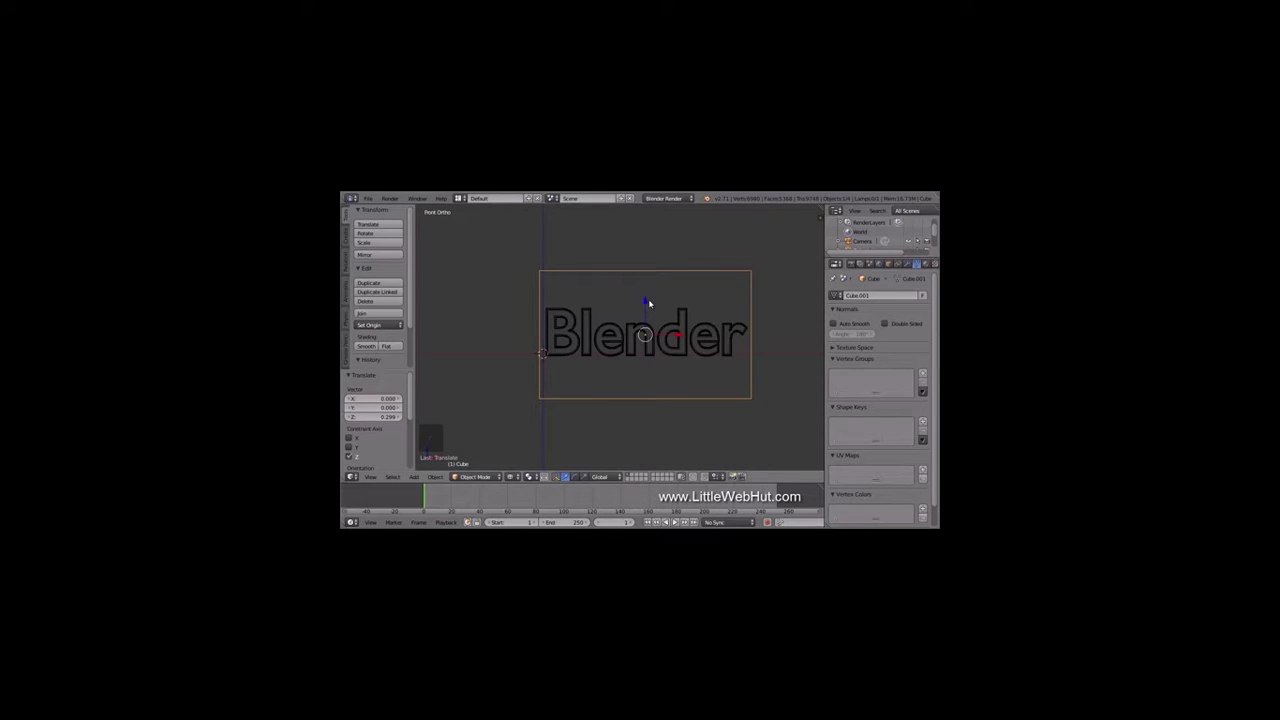
key(s)
key(z)
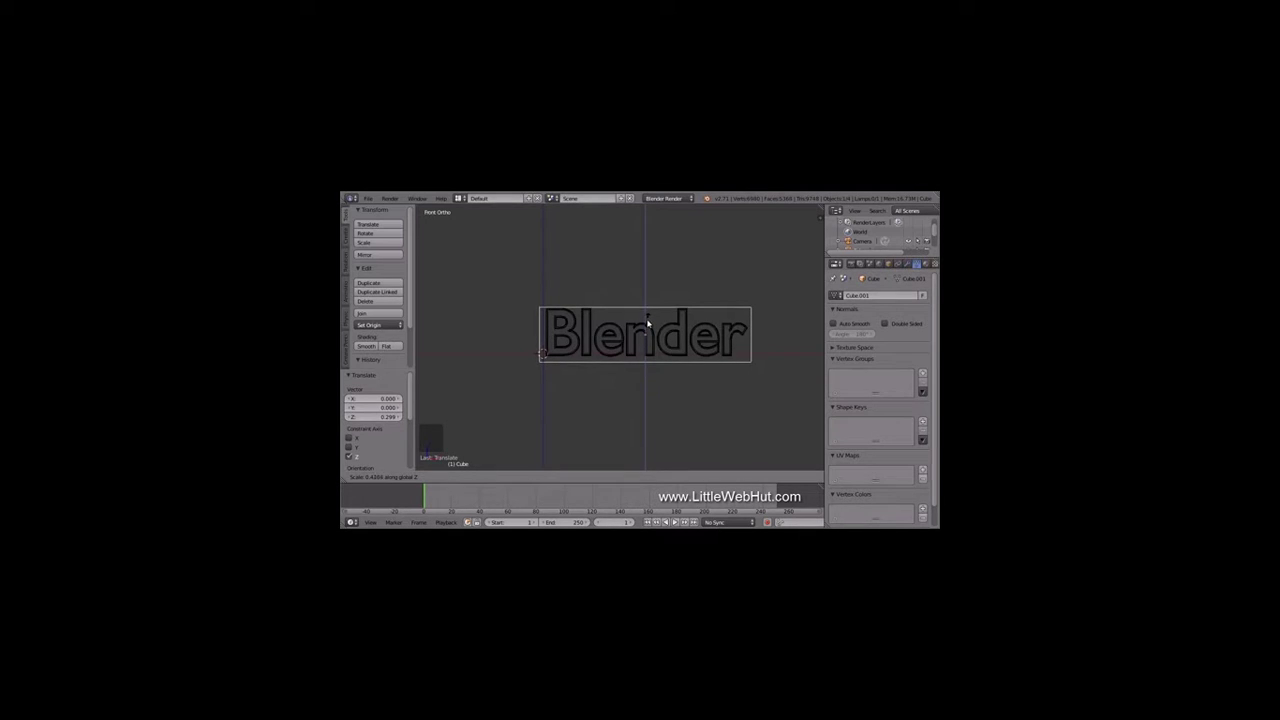
click(648, 321)
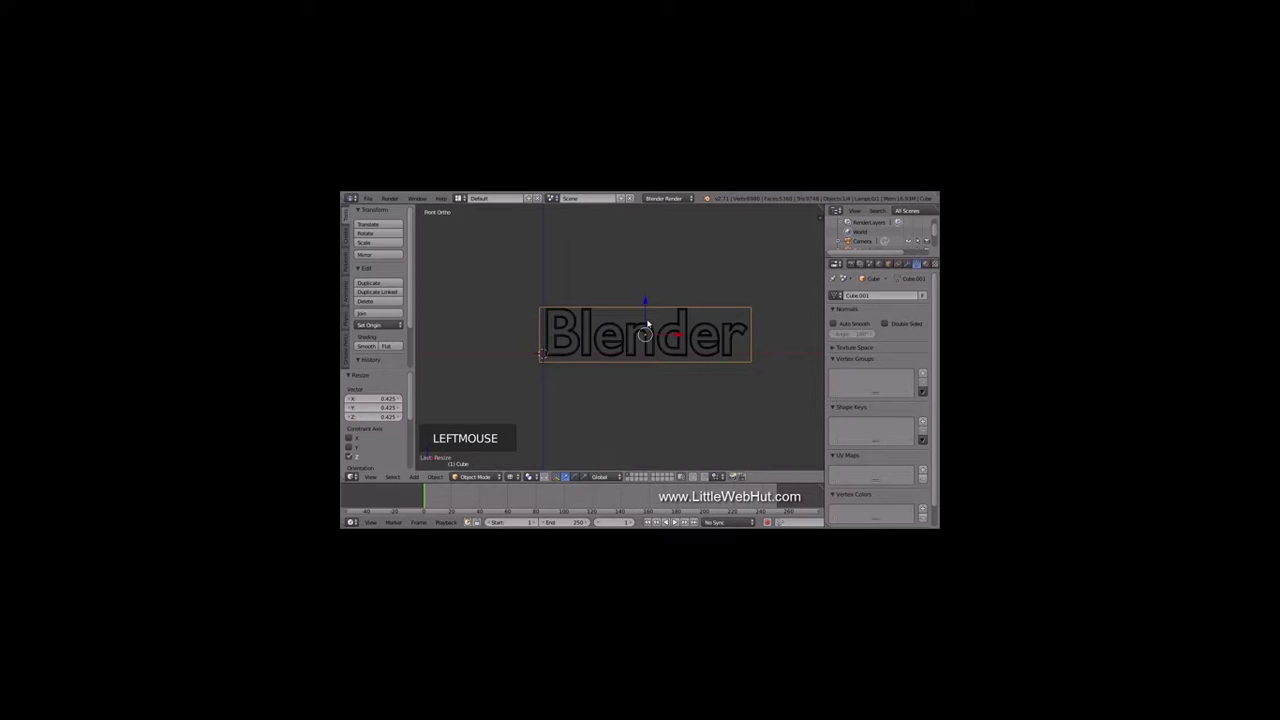
drag(645, 302, 646, 296)
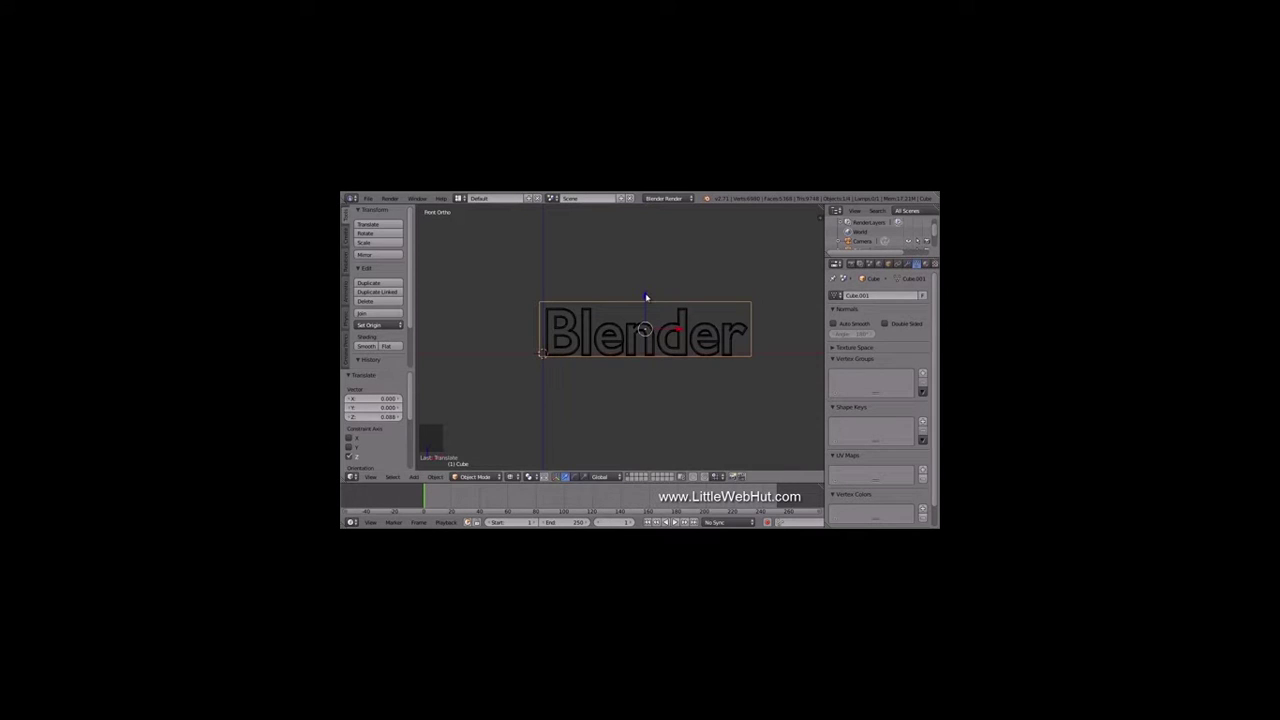
Step: In the right side view, scale the cube along Y by about 0.16 so it is just thicker than the text
key(KP_3)
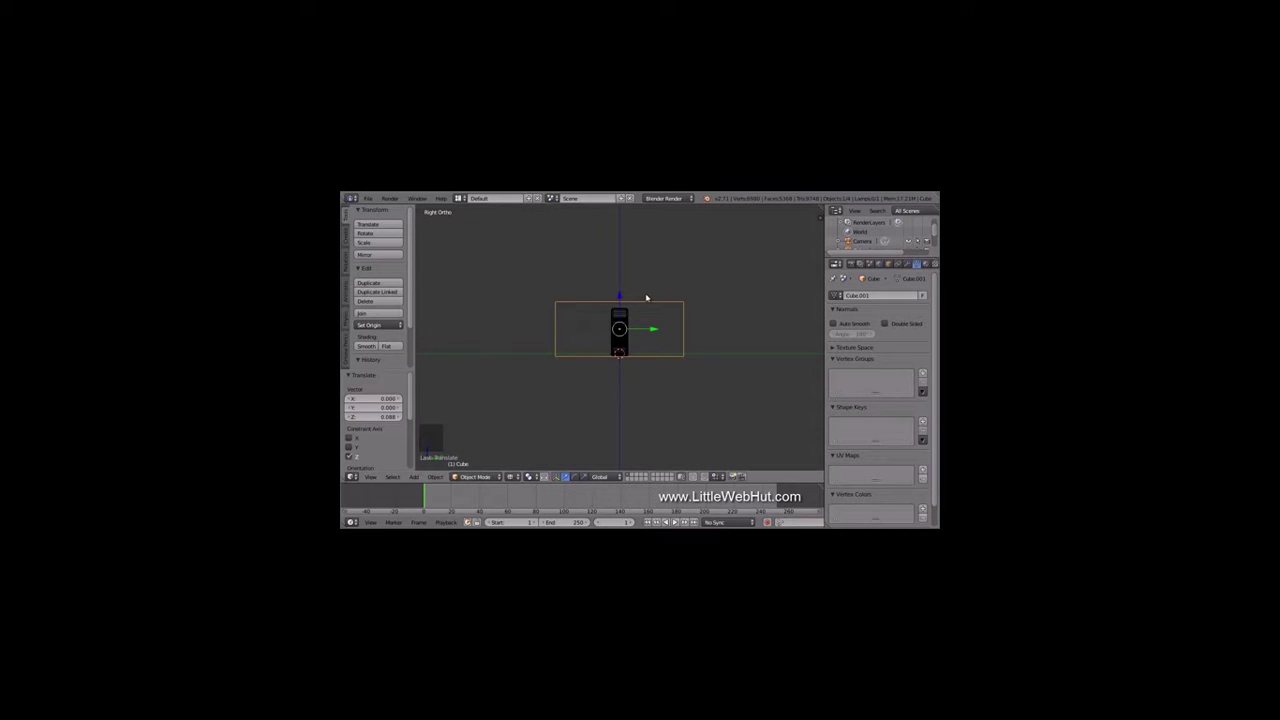
key(s)
key(y)
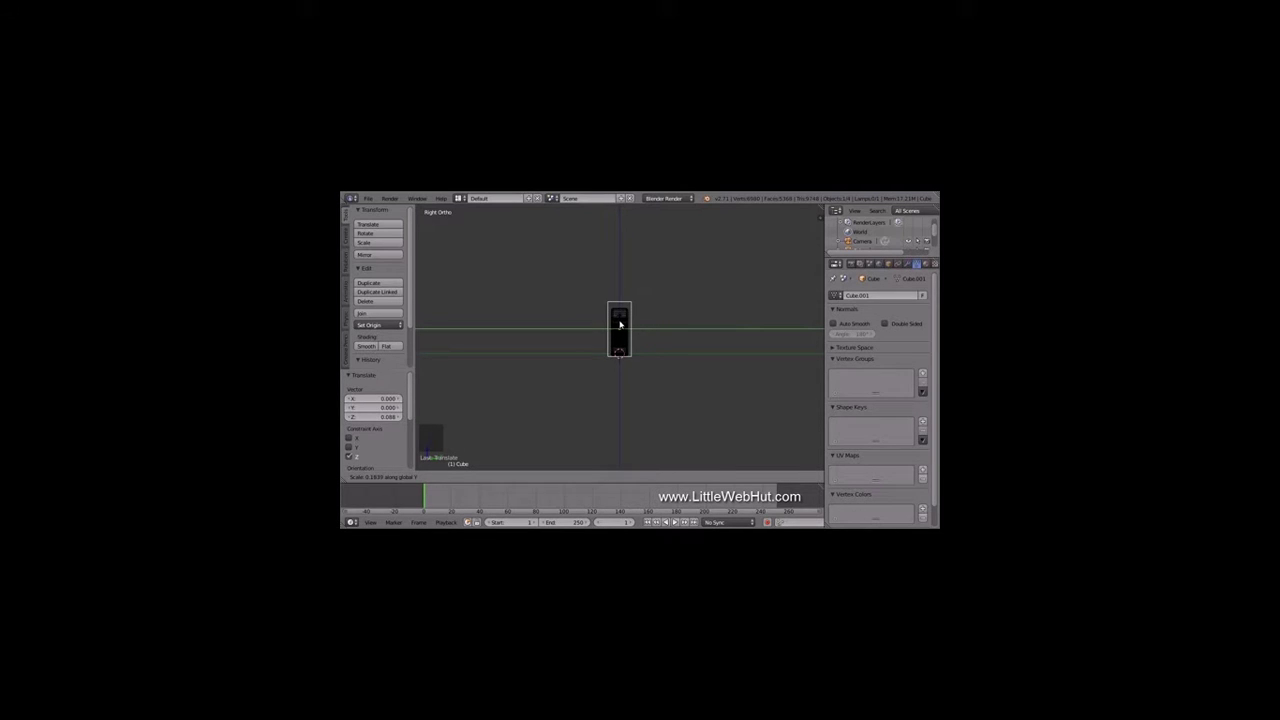
click(620, 325)
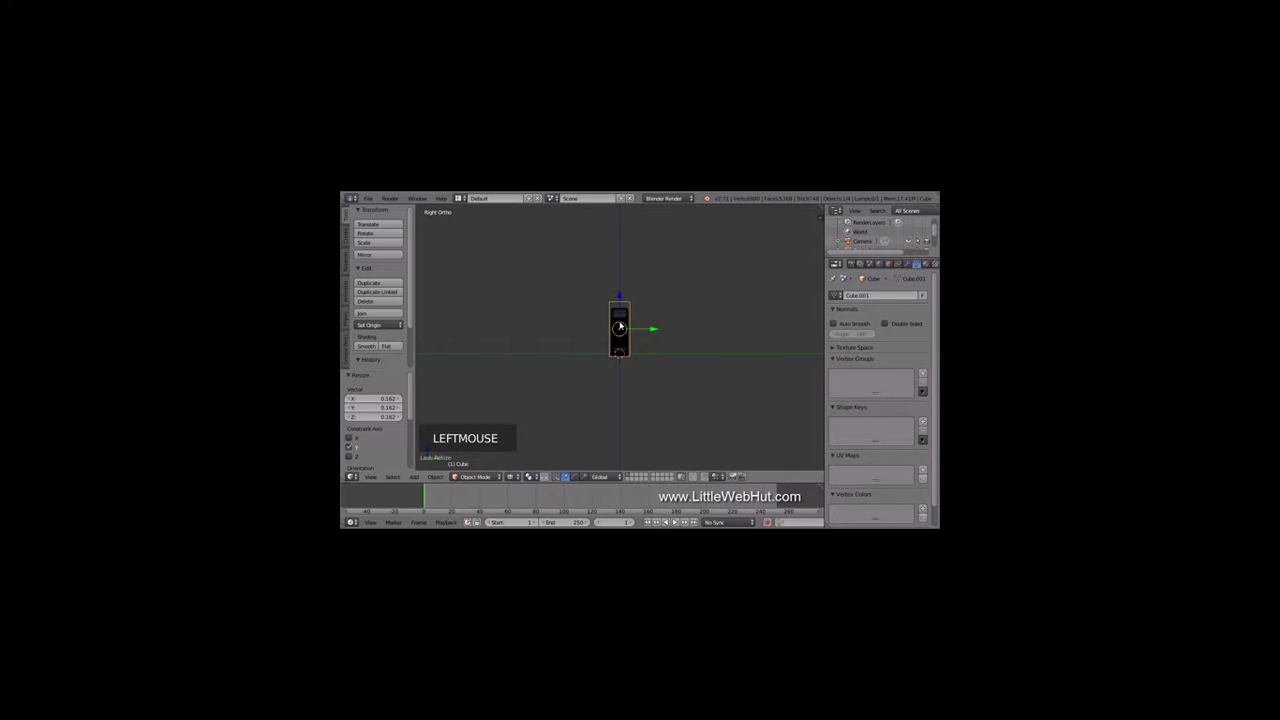
Step: Add a Bevel modifier to the cube and set its width to 0.2
key(KP_1)
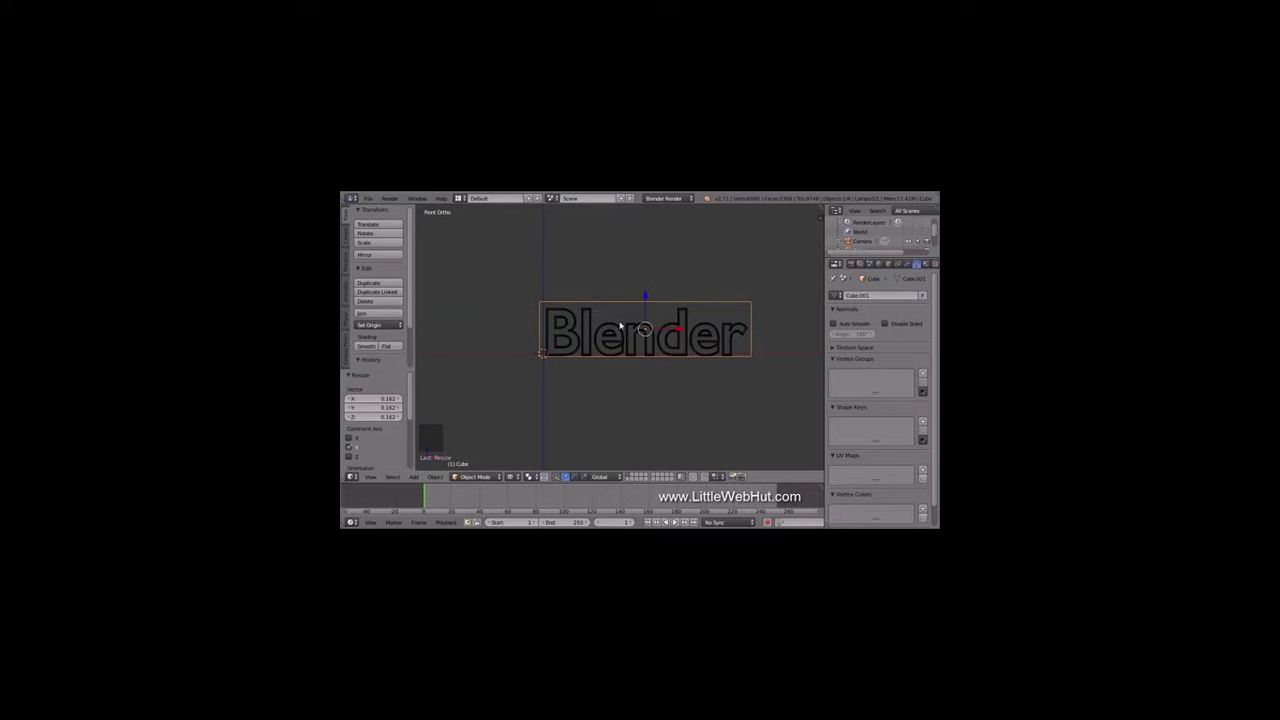
click(907, 265)
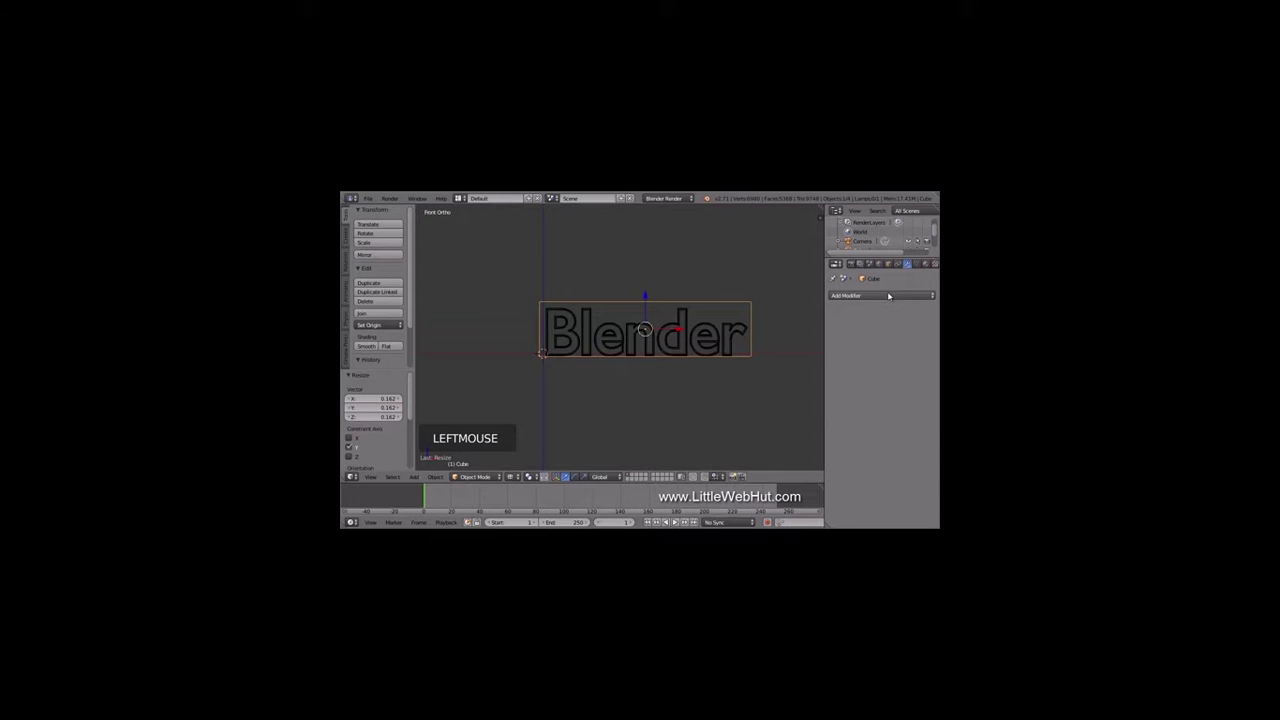
click(888, 296)
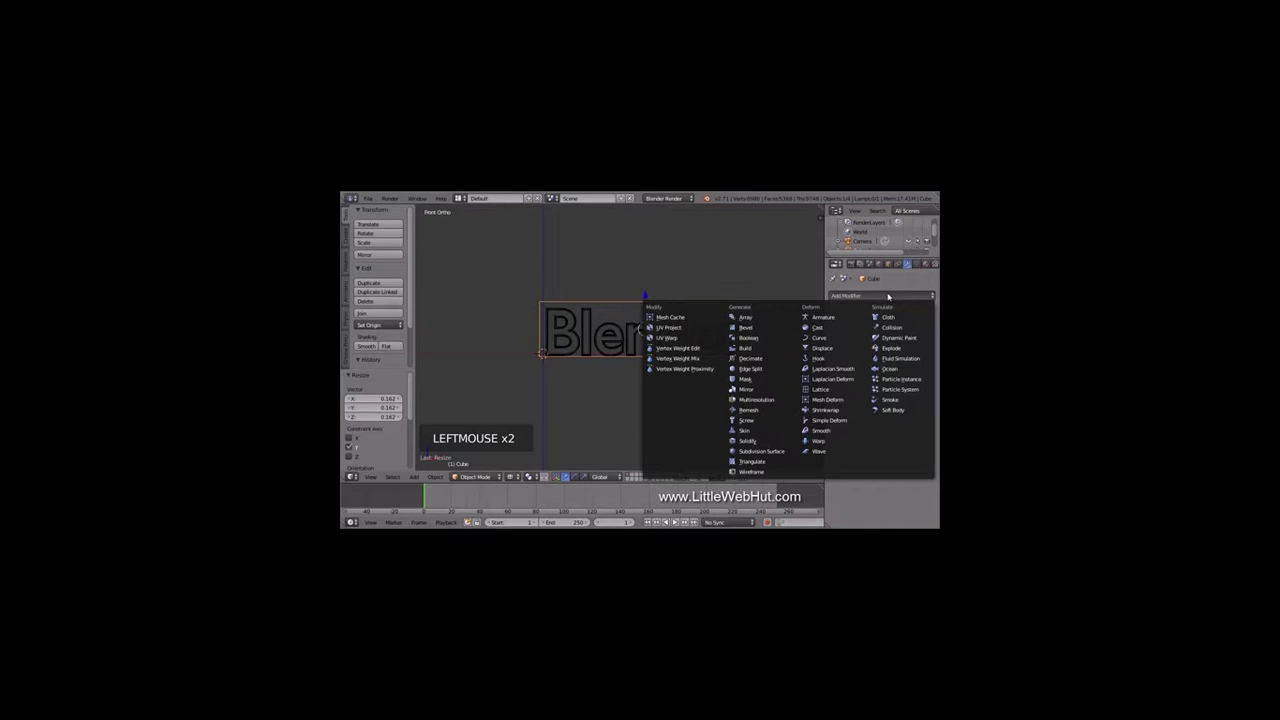
click(771, 332)
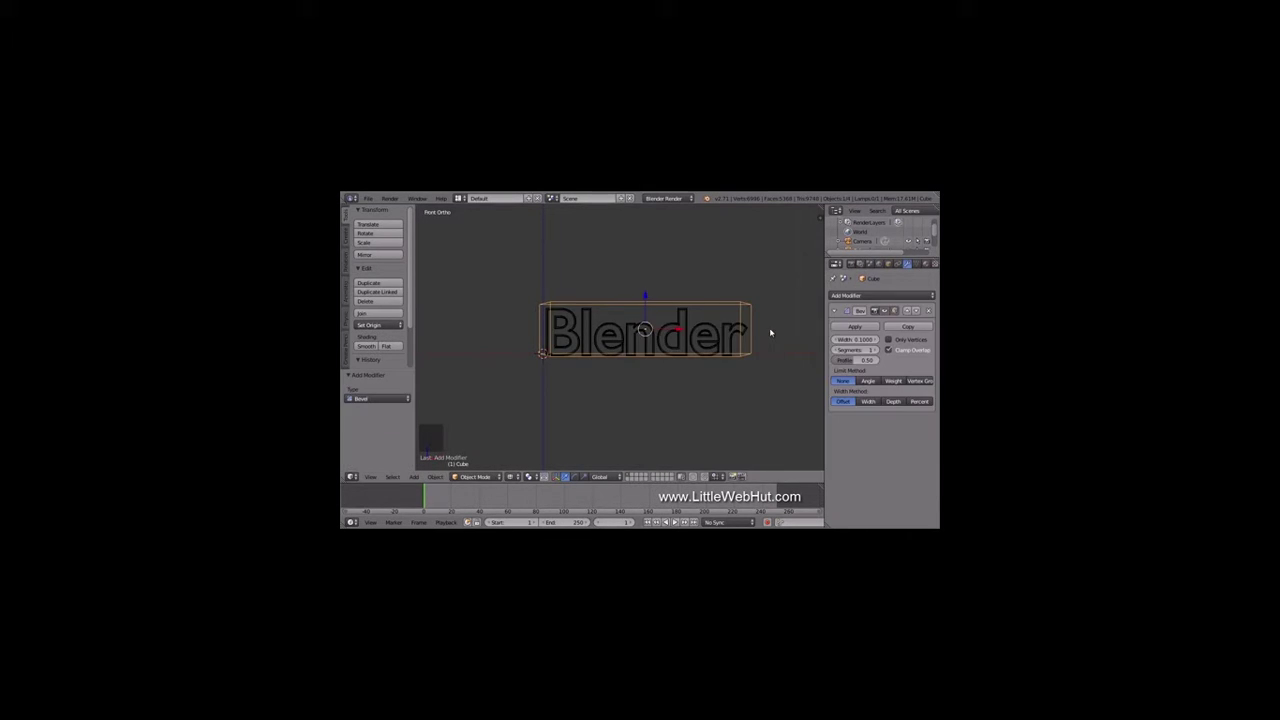
click(857, 341)
text(0.2)
key(Return)
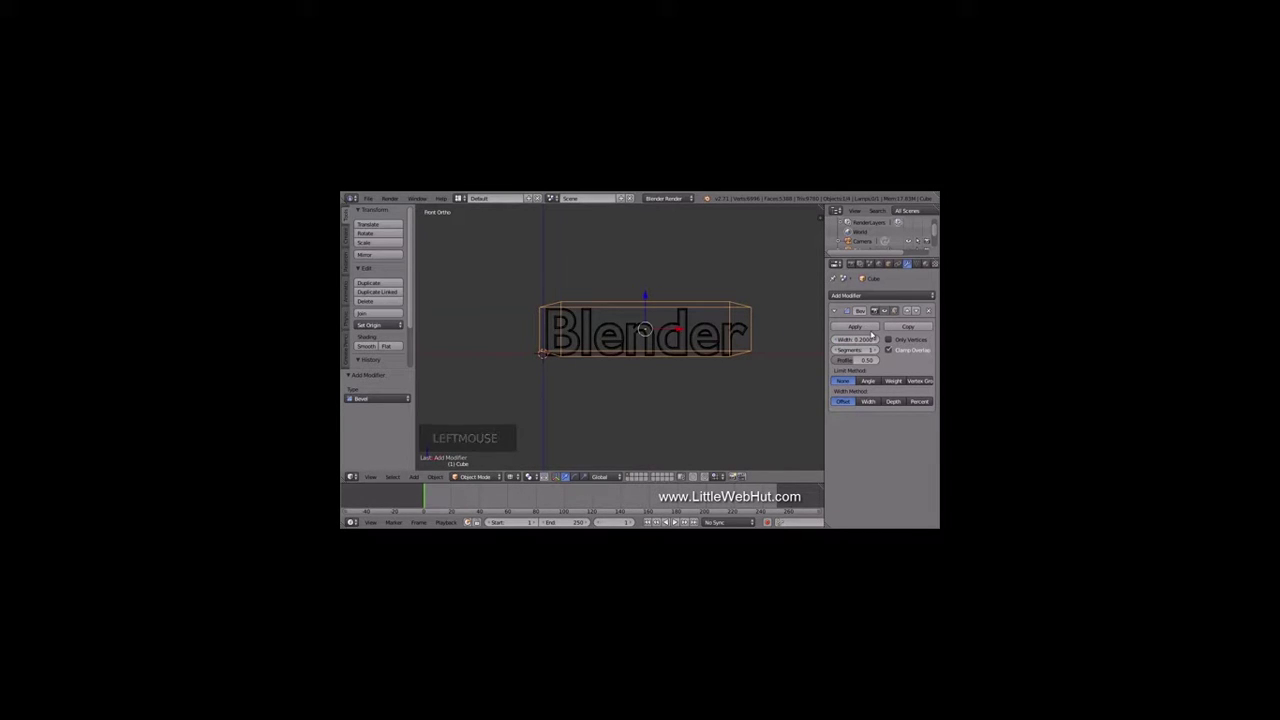
Step: Set the Bevel modifier to 5 segments and apply it to the cube
click(856, 350)
text(5)
key(Return)
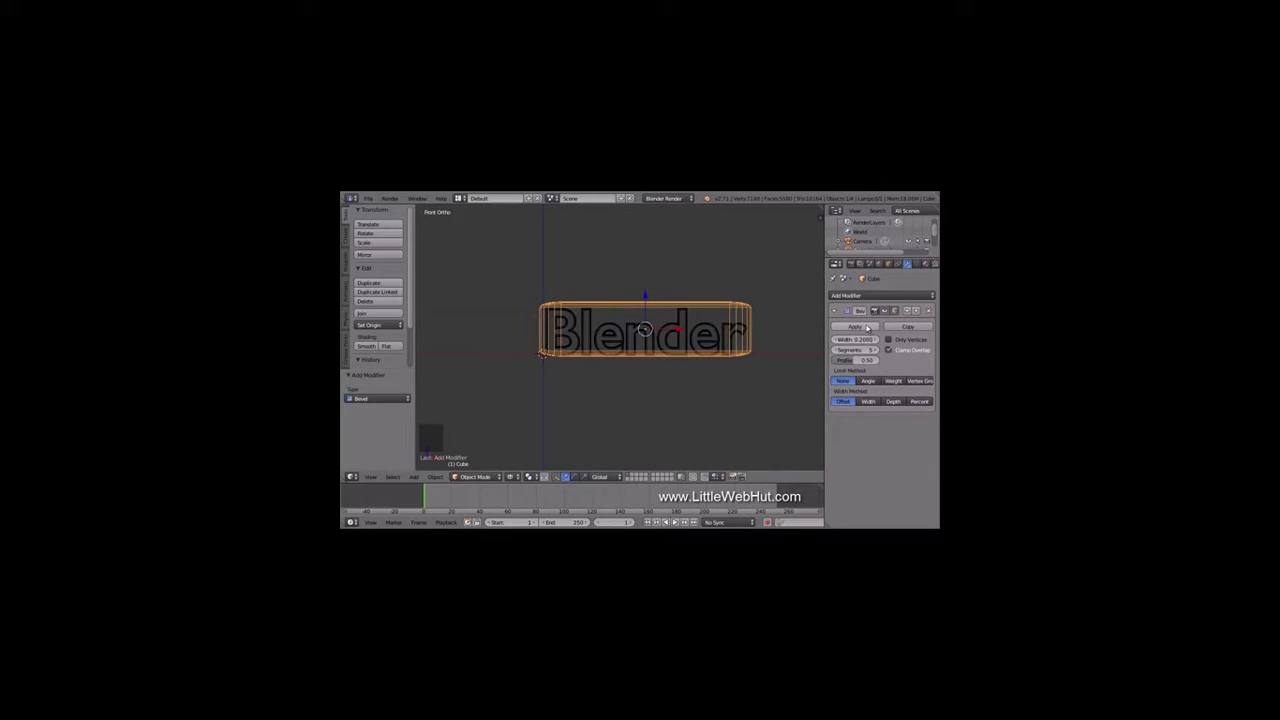
click(867, 328)
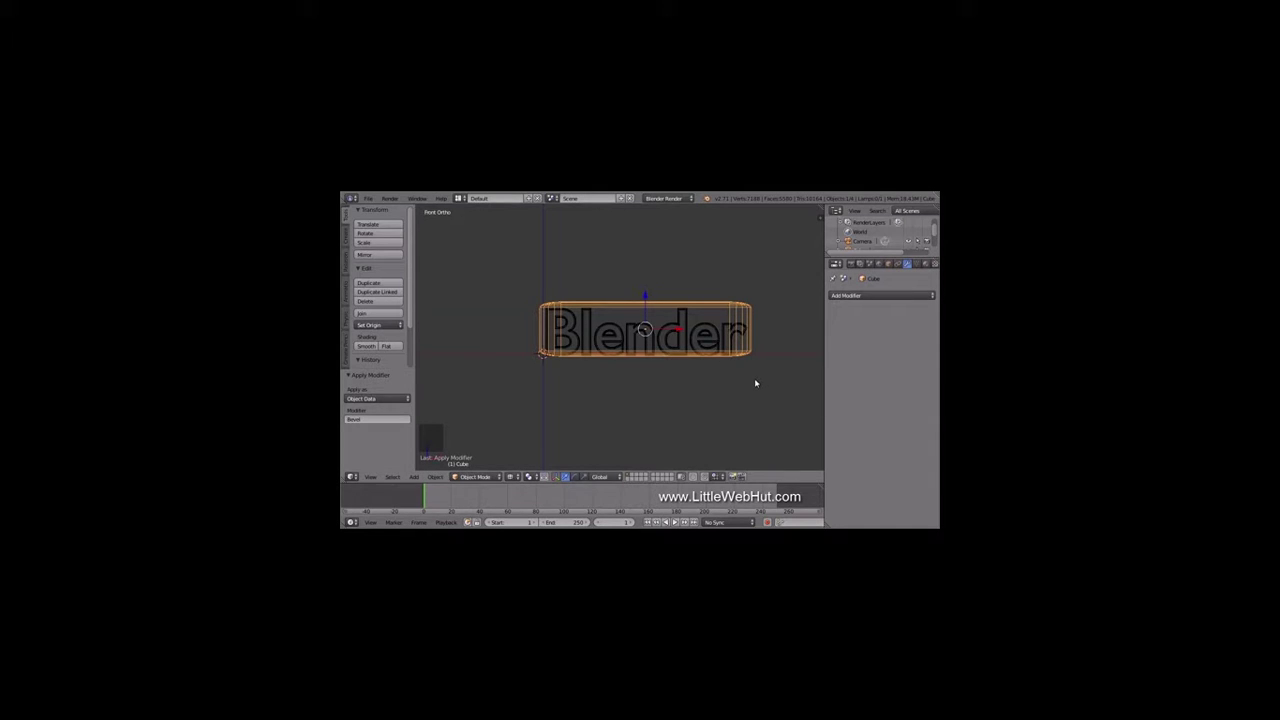
Step: In Edit Mode, scale the vertices at the cube's right end by 0.2 along X and move them about 0.15 units outward
key(Tab)
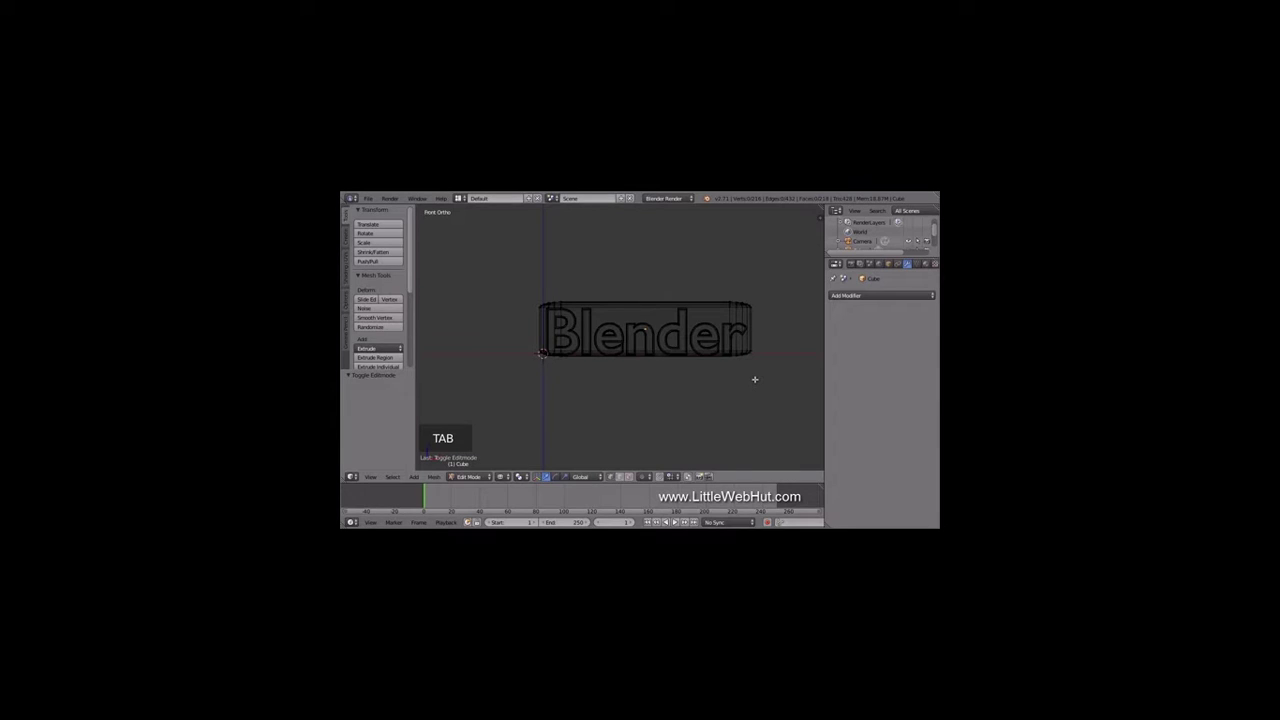
key(a)
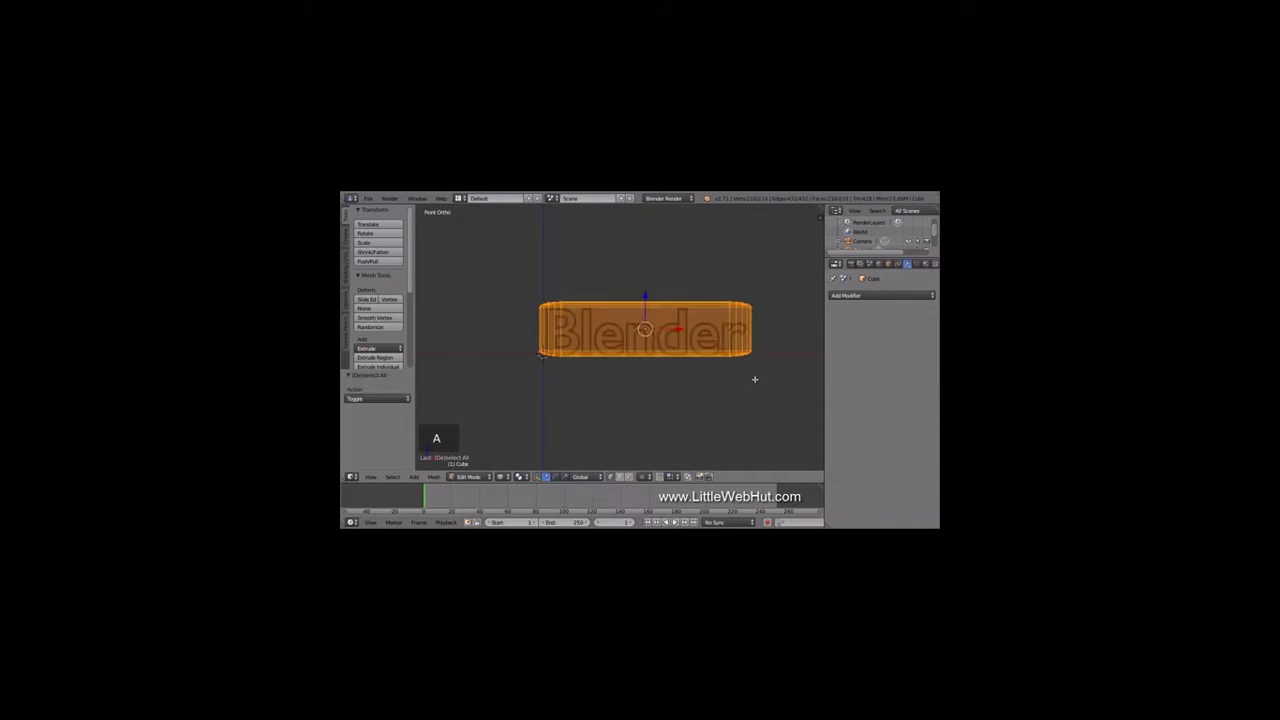
key(a)
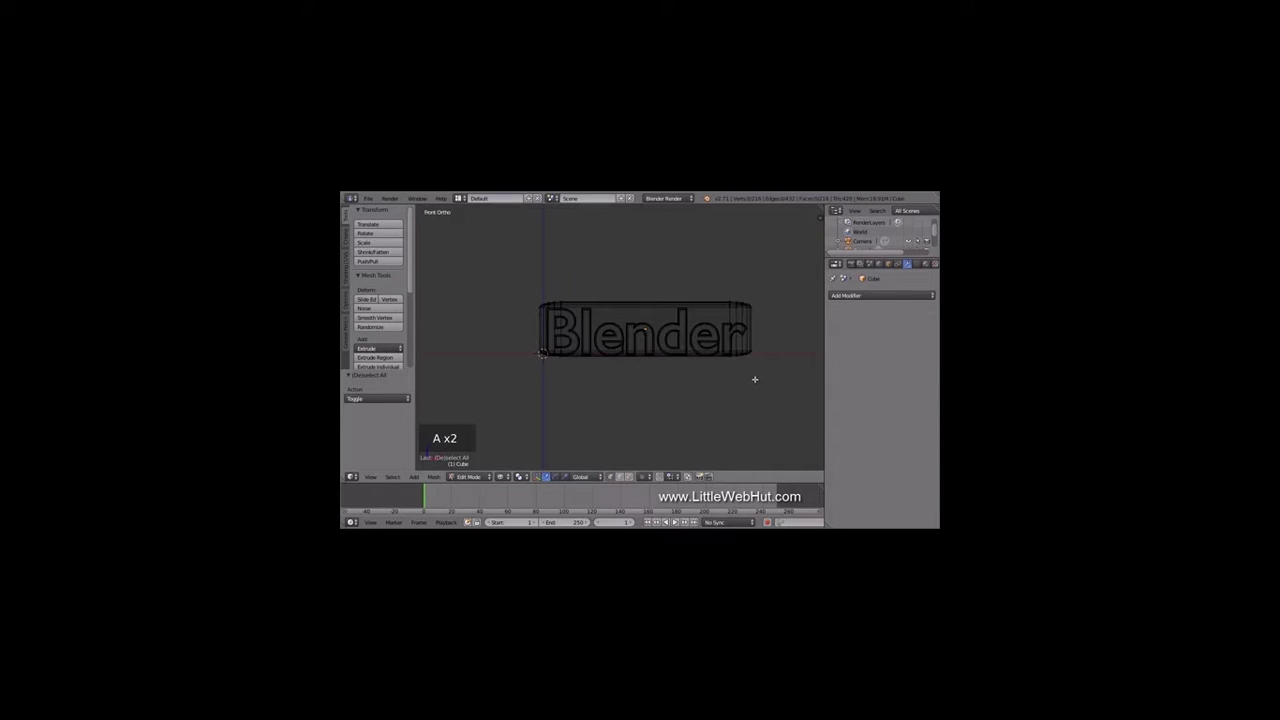
key(b)
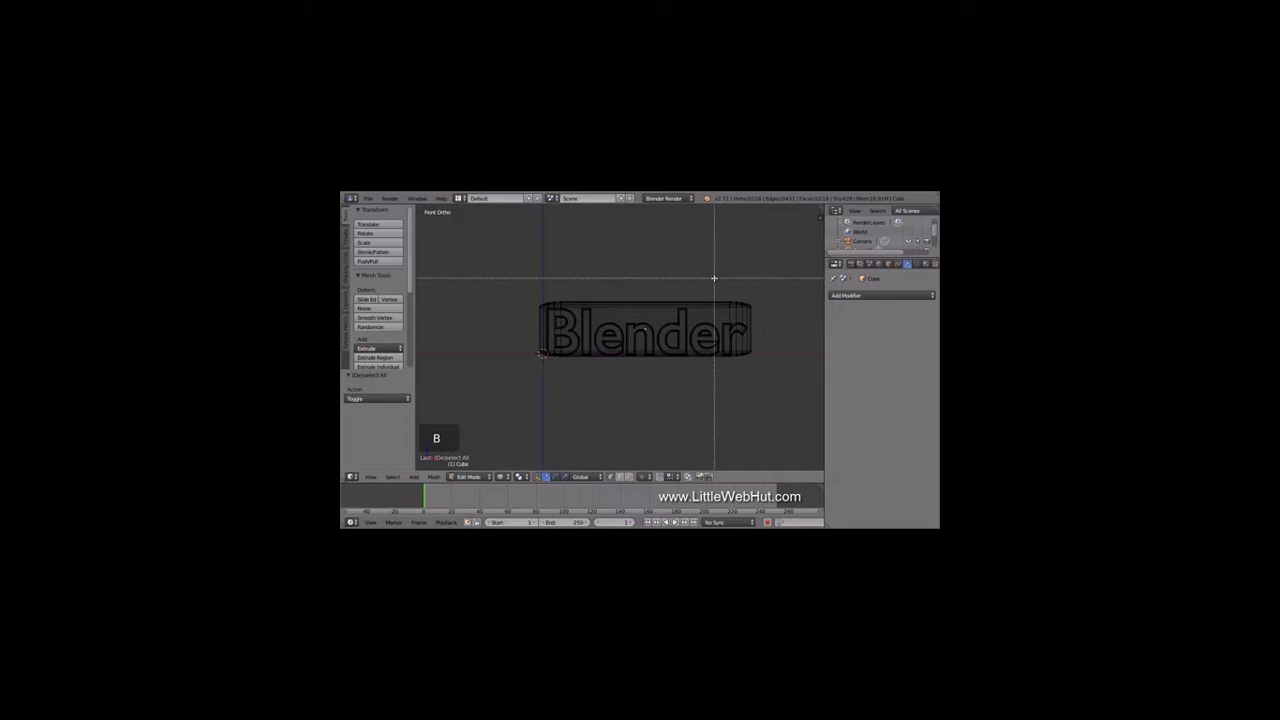
drag(714, 278, 770, 381)
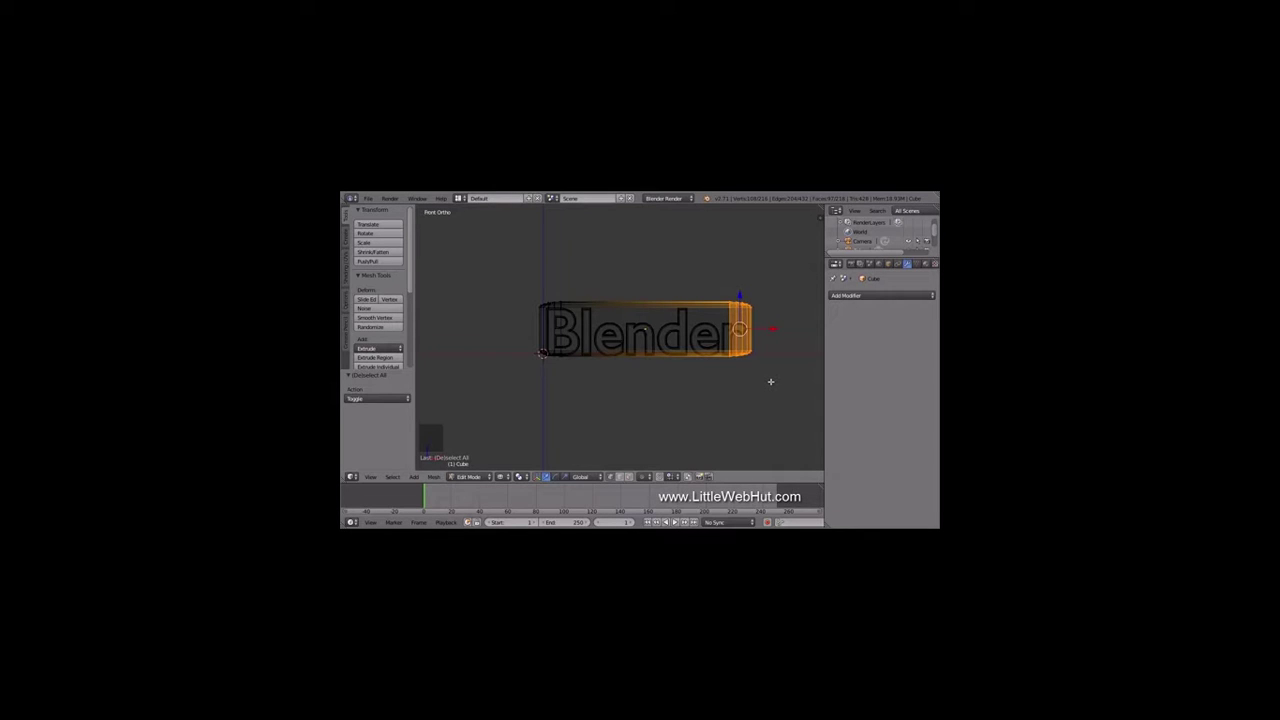
key(s)
text(x)
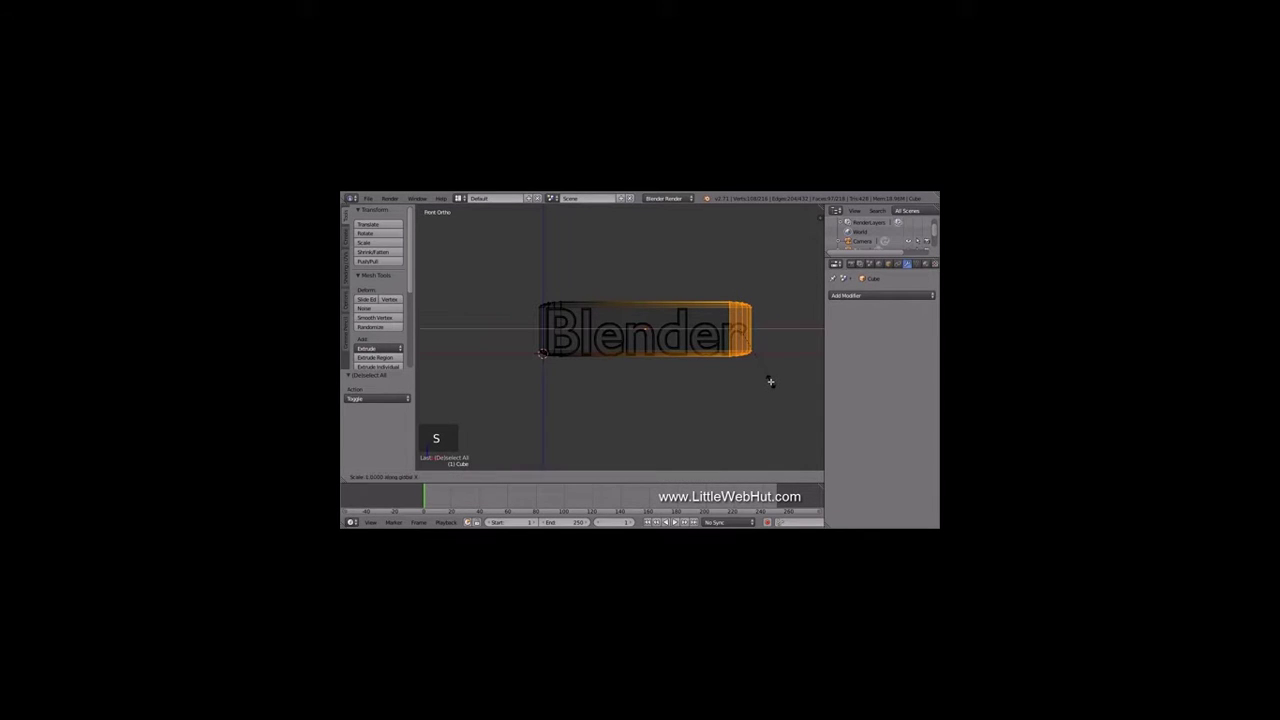
text(0.2)
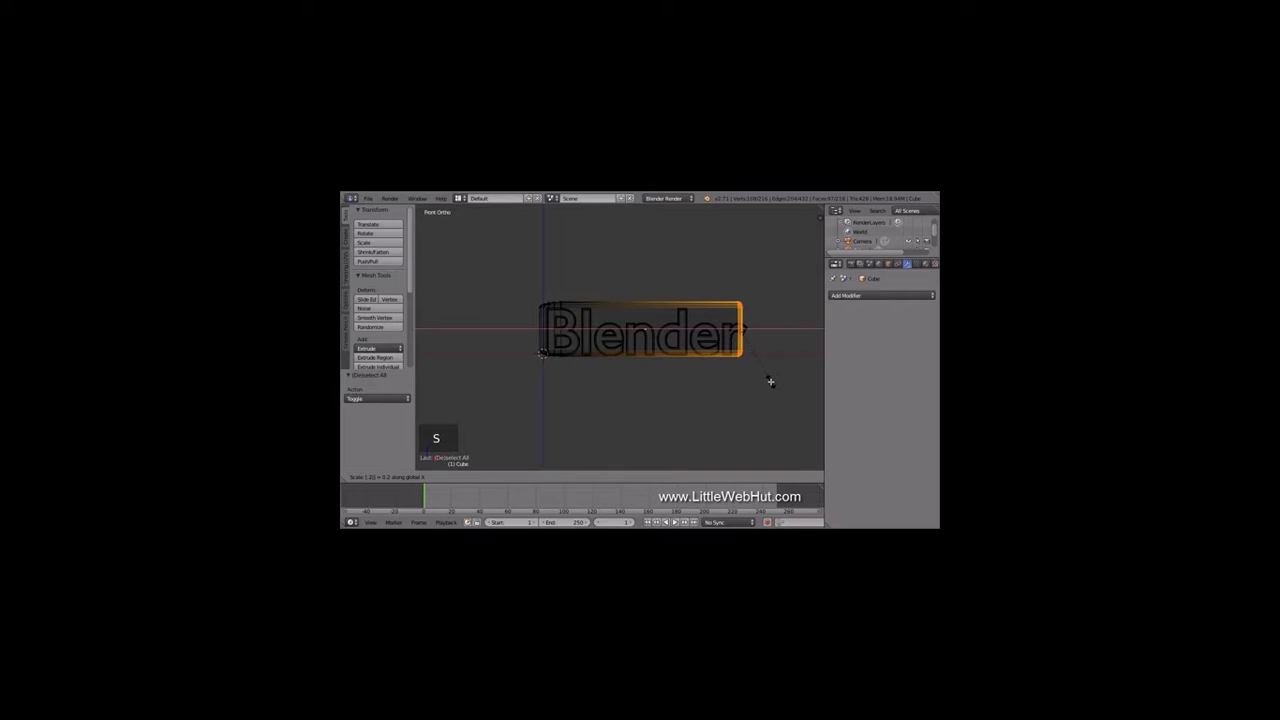
key(Return)
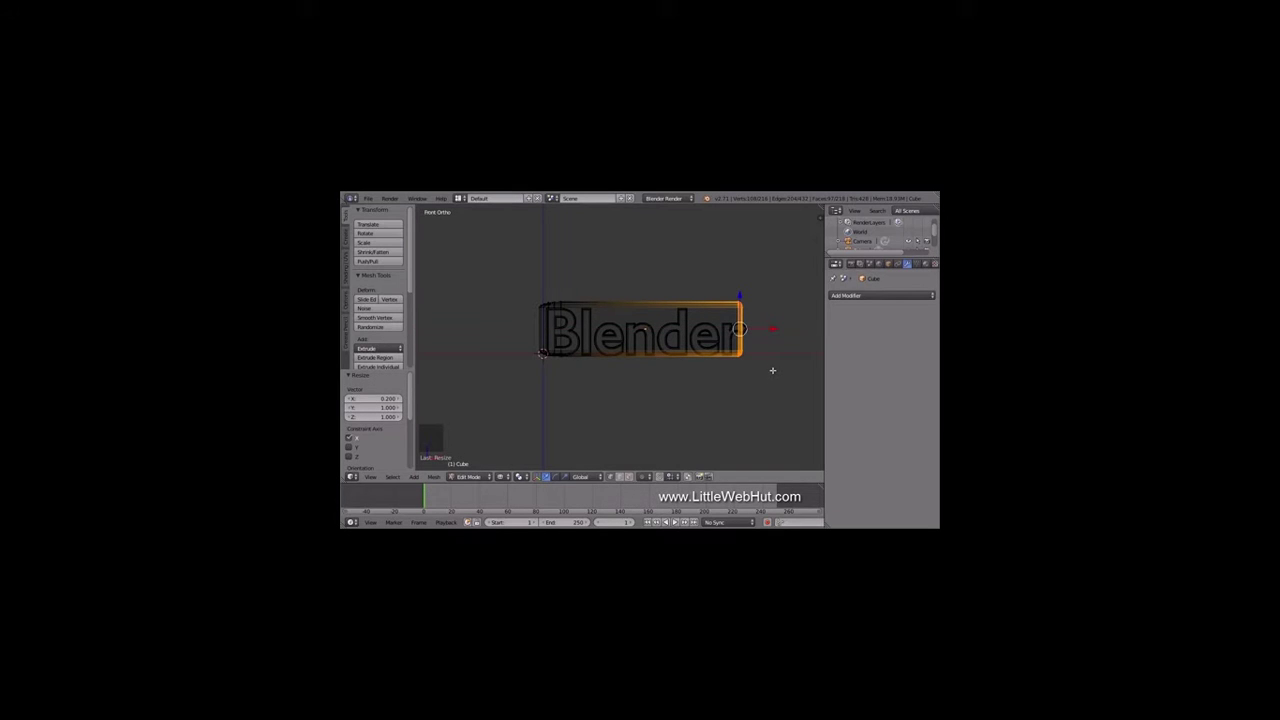
drag(770, 330, 781, 329)
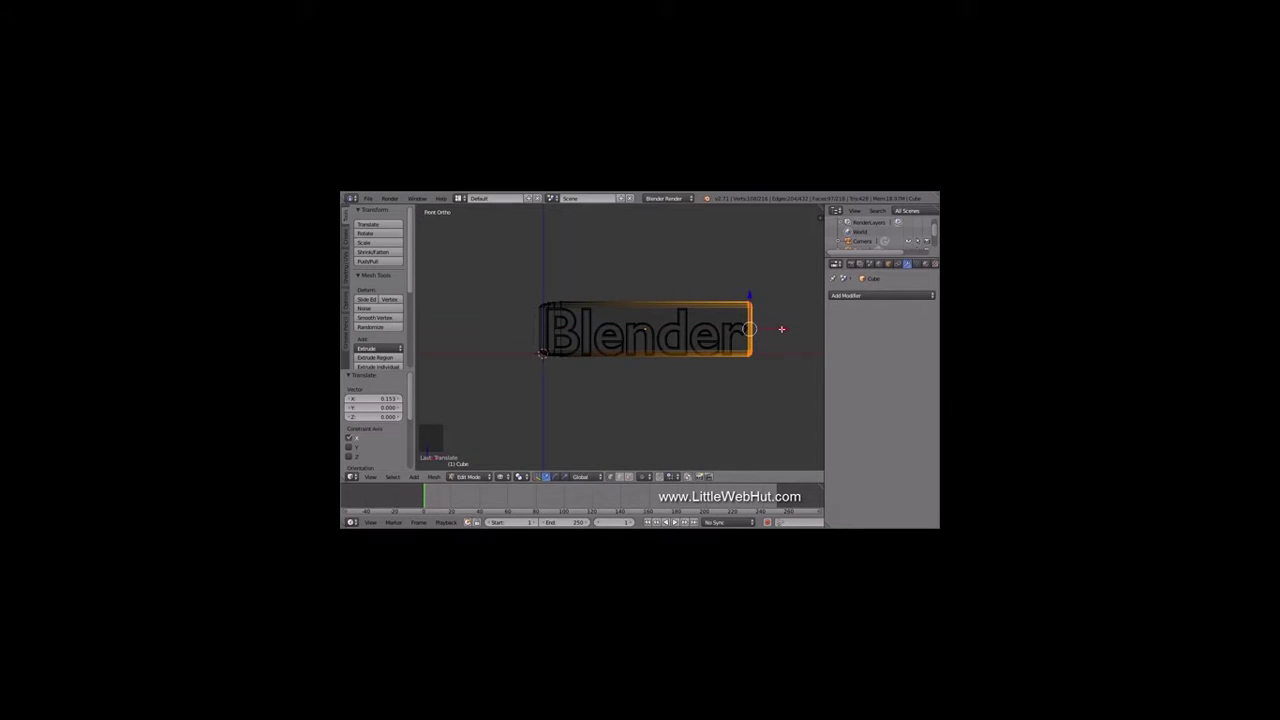
Step: Scale the vertices at the cube's left end by 0.2 along X, move them about 0.12 units outward, and return to Object Mode
key(a)
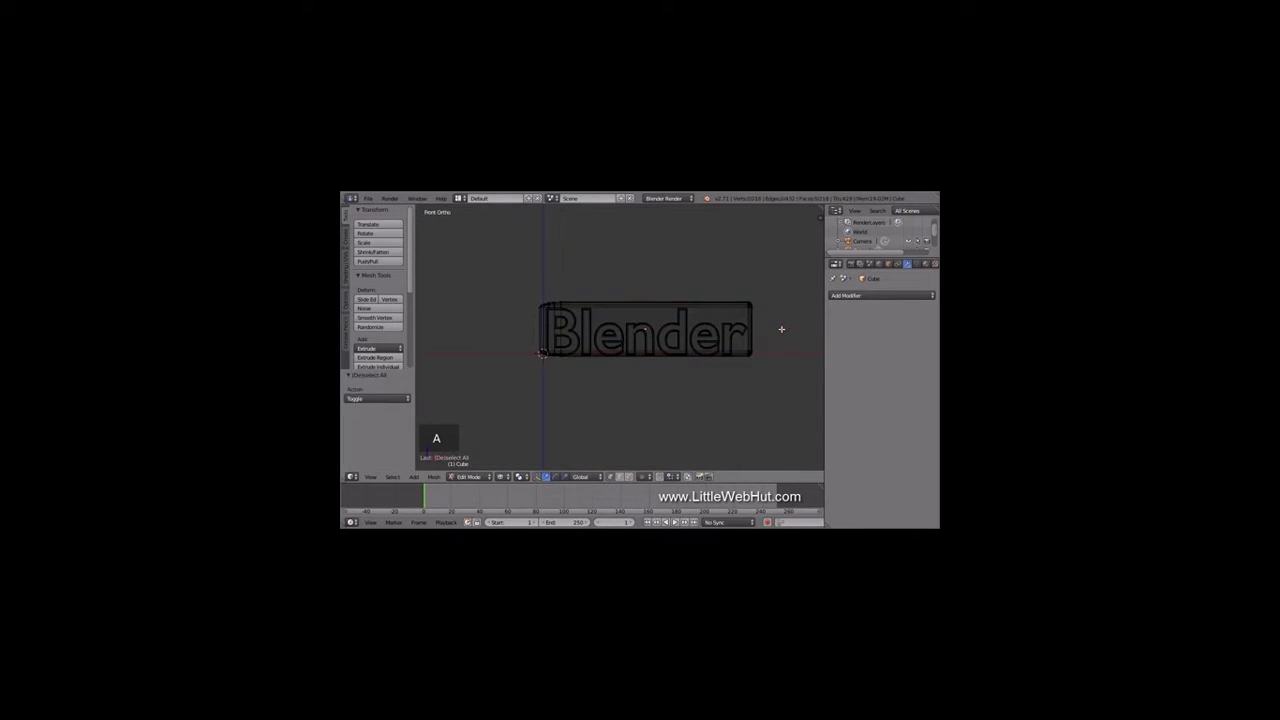
key(b)
drag(515, 274, 581, 376)
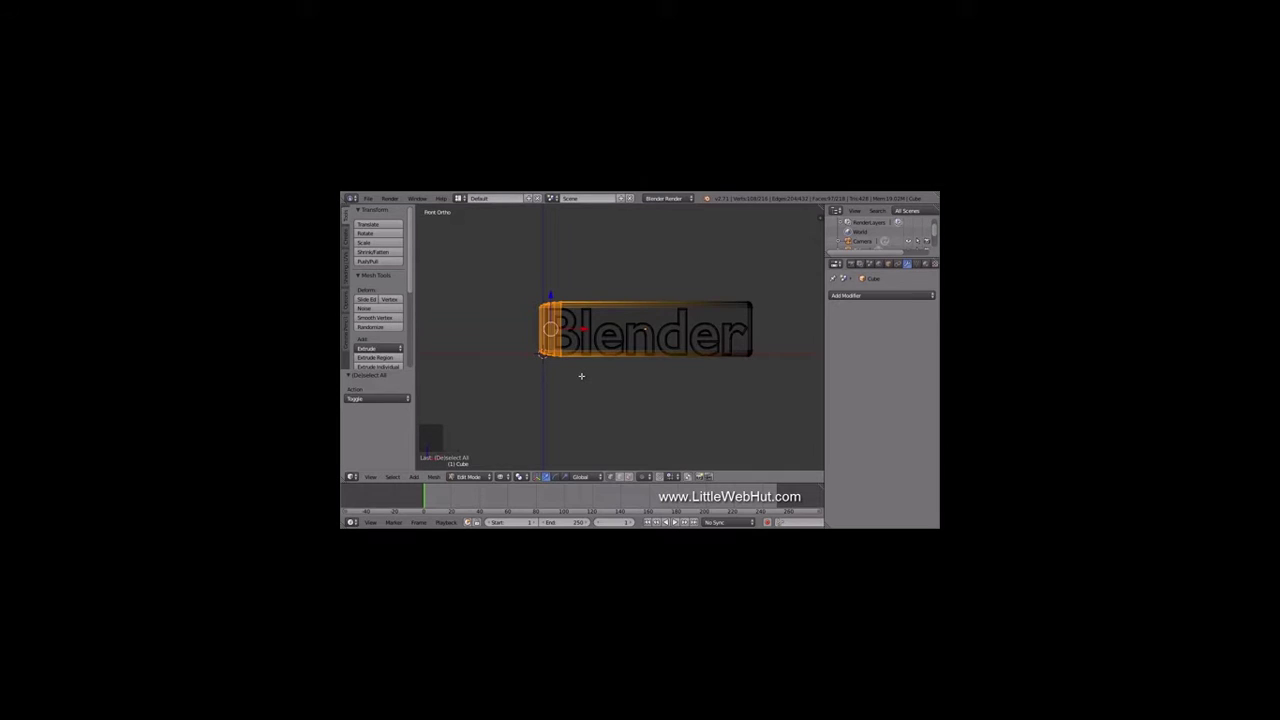
key(s)
key(x)
text(0.2)
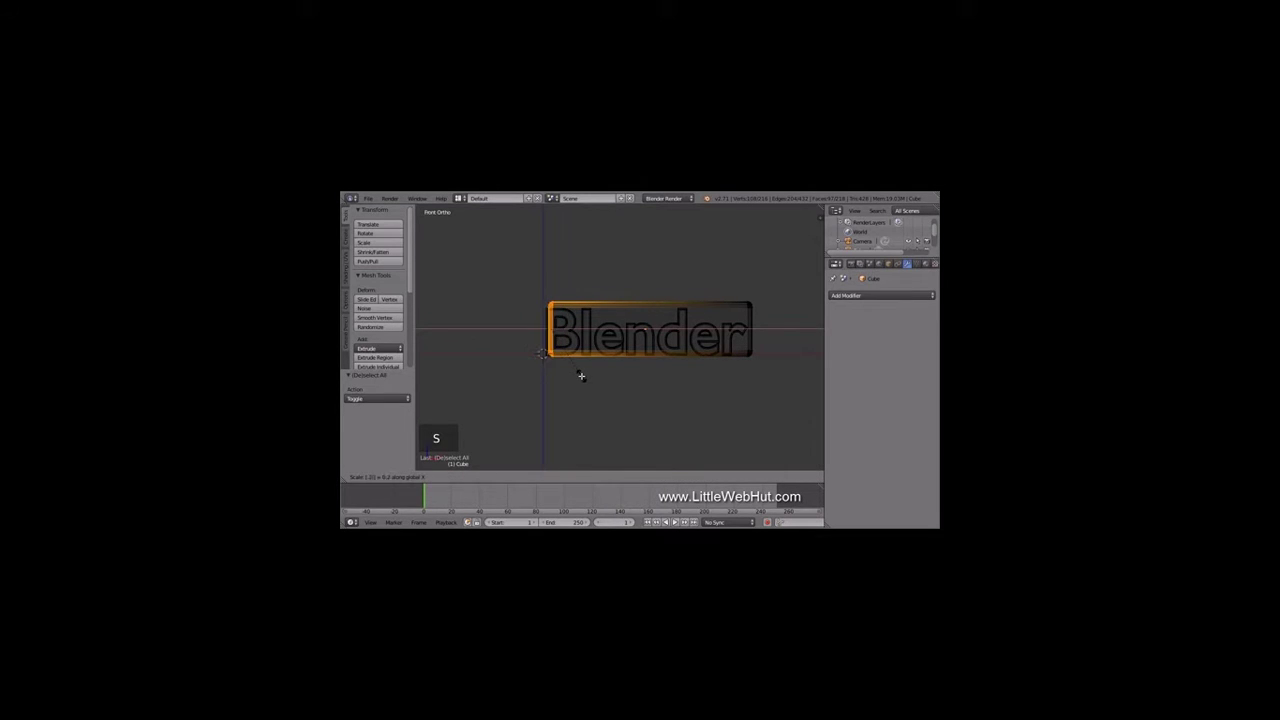
key(Return)
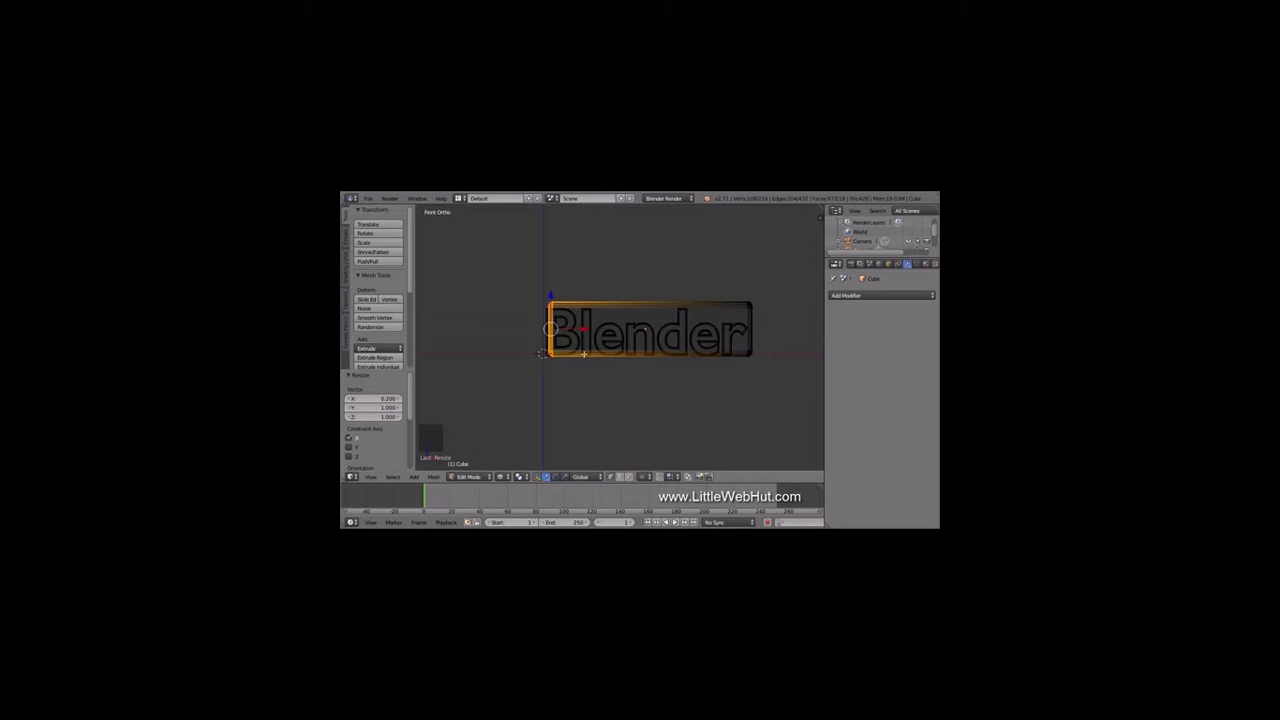
drag(582, 328, 576, 329)
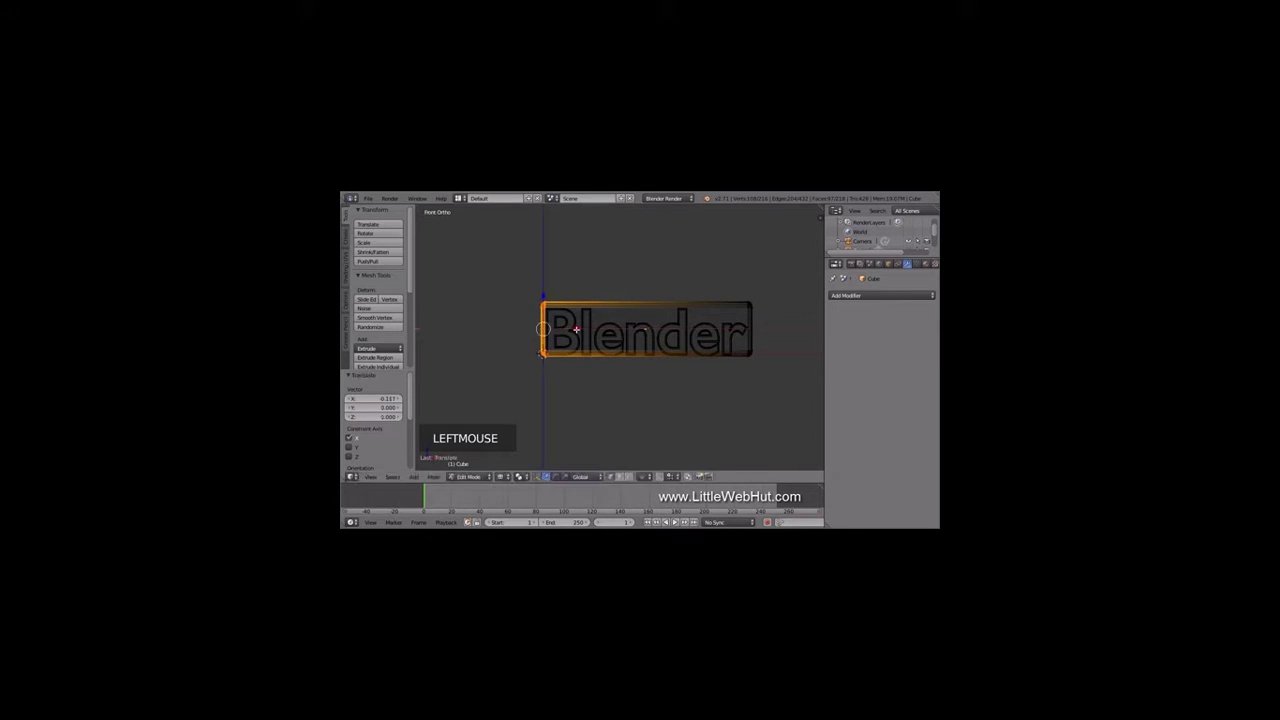
key(Tab)
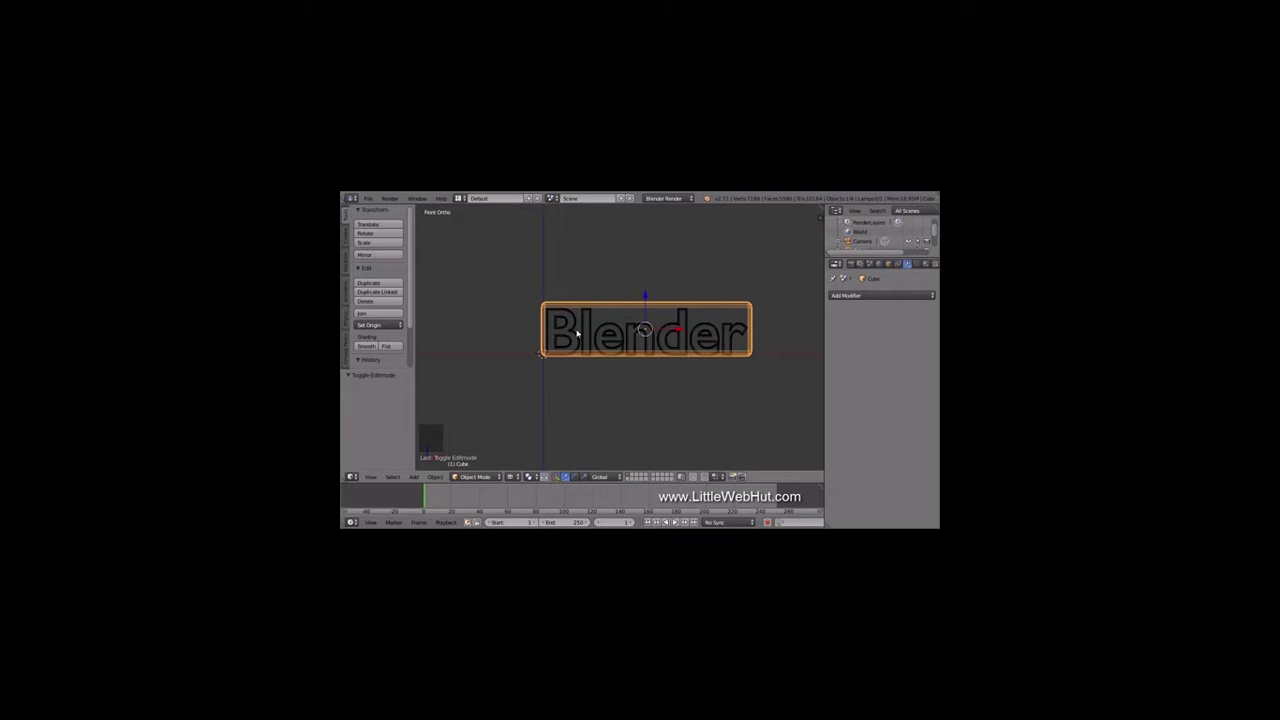
Step: Add a Remesh modifier to the cube in Sharp mode with an octree depth of 7, and apply it
click(872, 296)
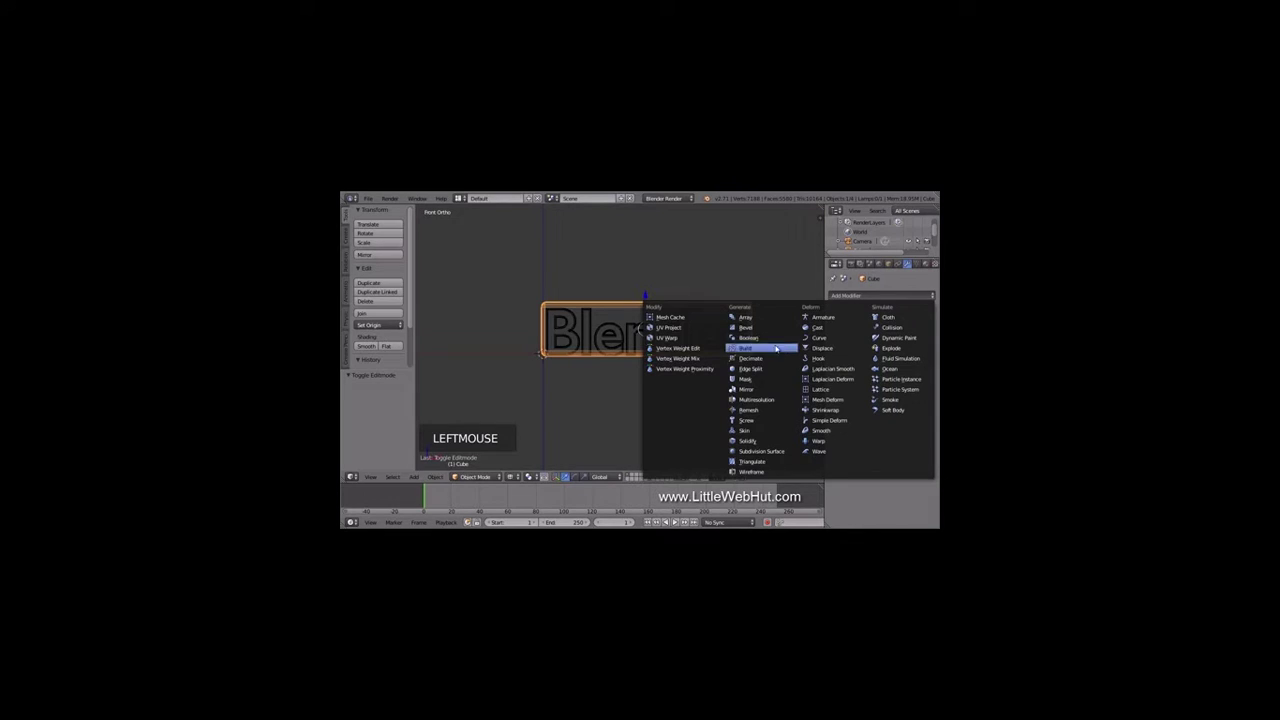
click(768, 411)
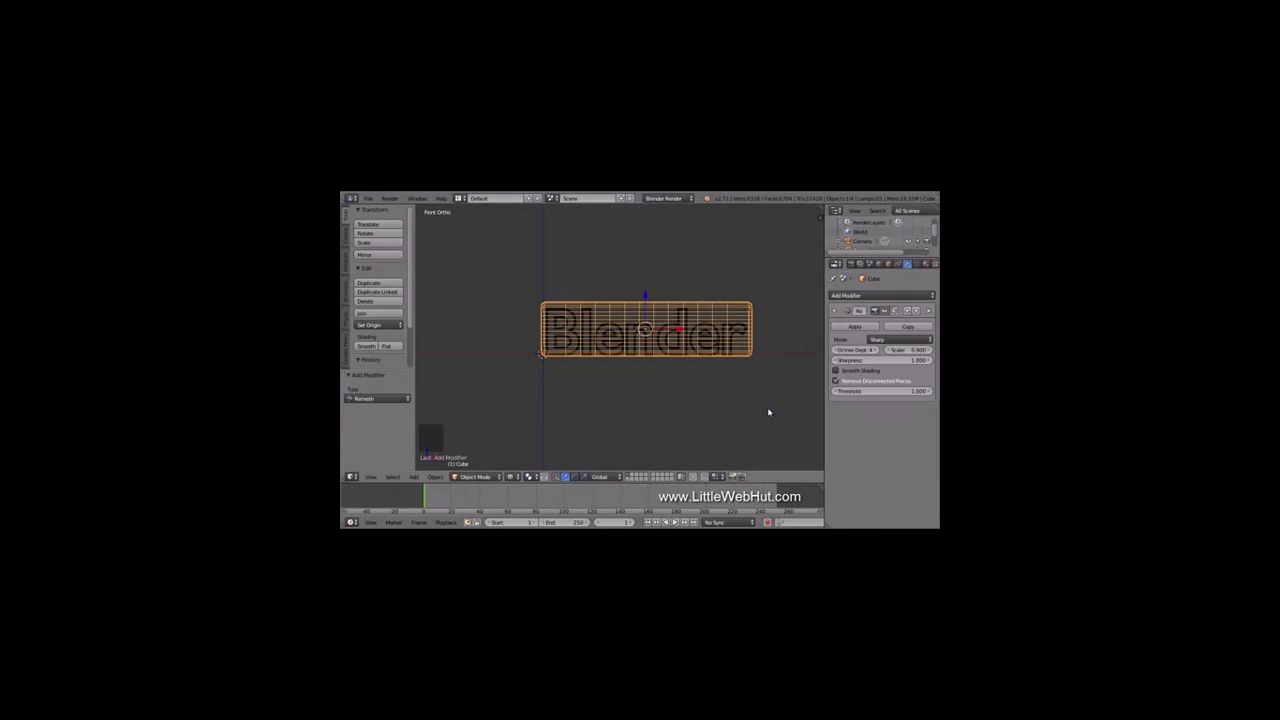
click(852, 350)
drag(852, 350, 858, 343)
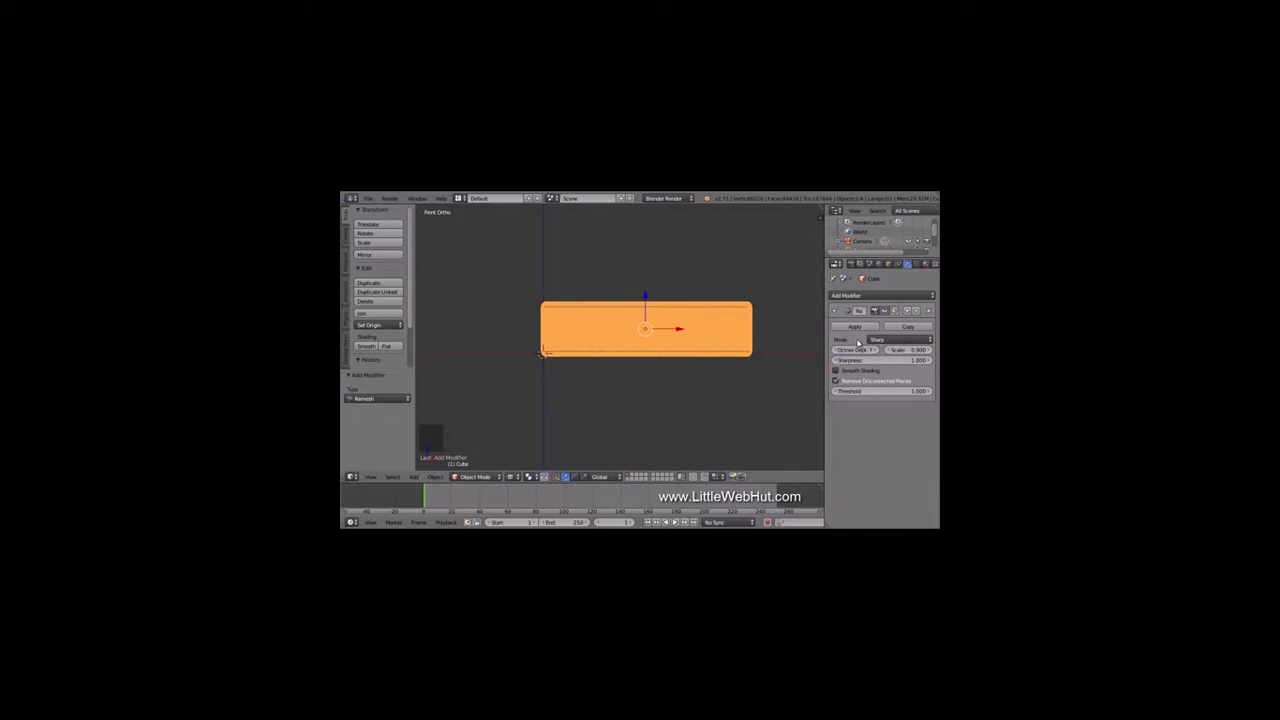
click(855, 328)
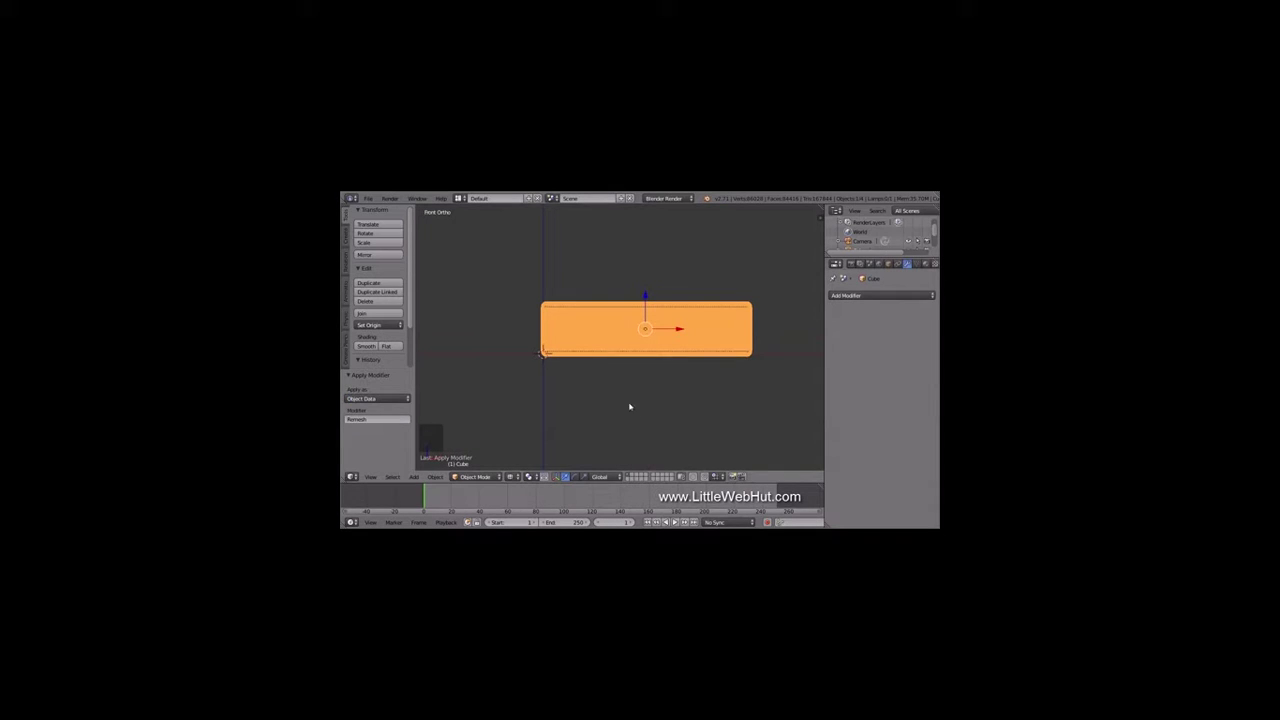
Step: Display the viewport in solid shading and give the cube smooth shading
click(511, 476)
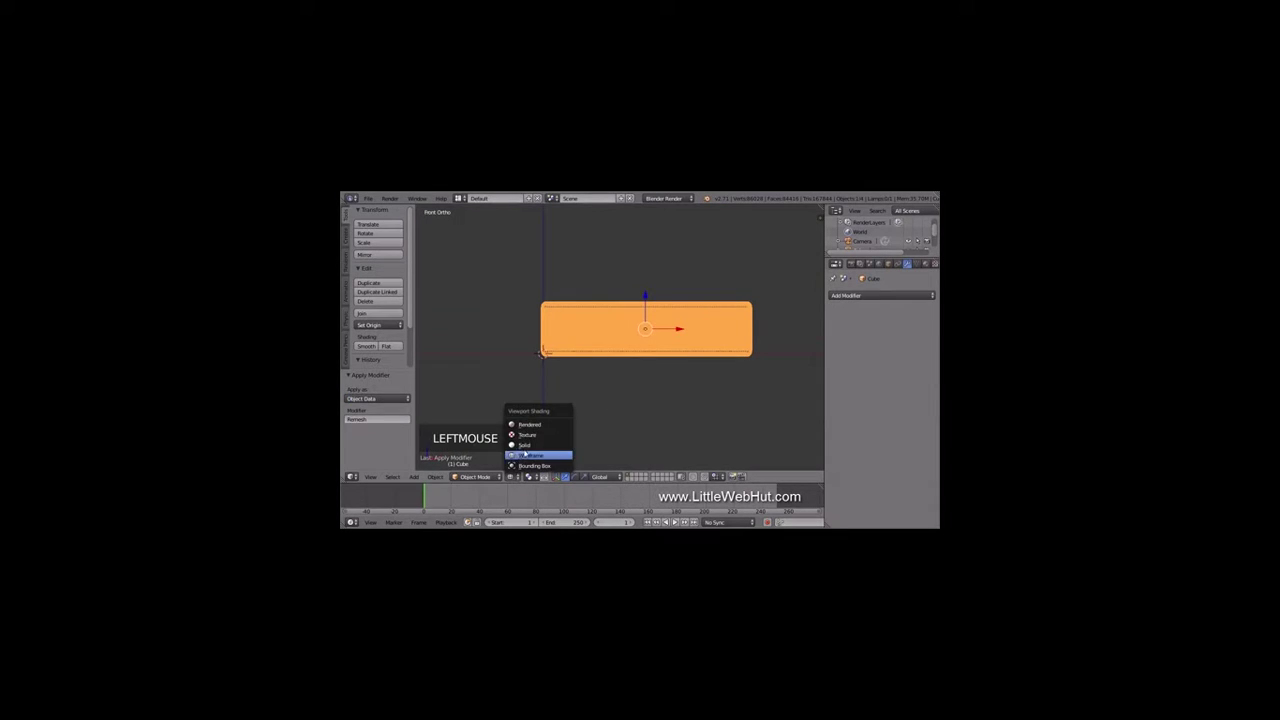
click(532, 446)
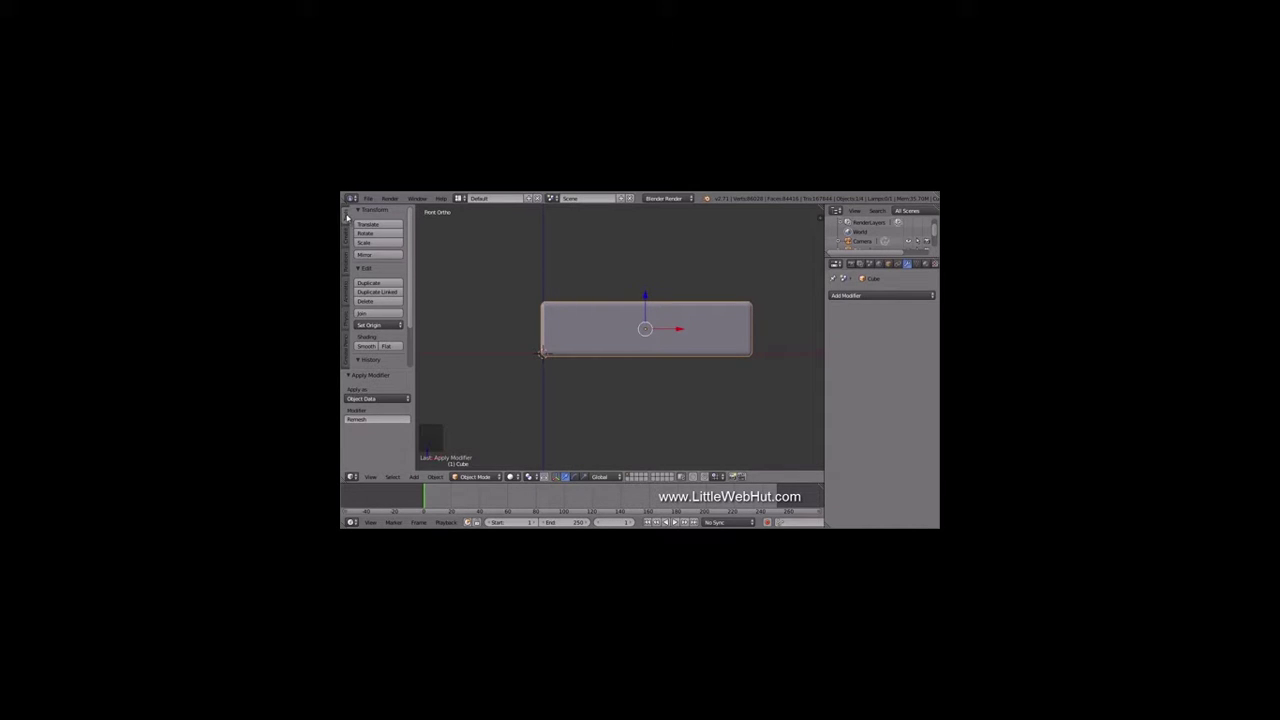
click(347, 218)
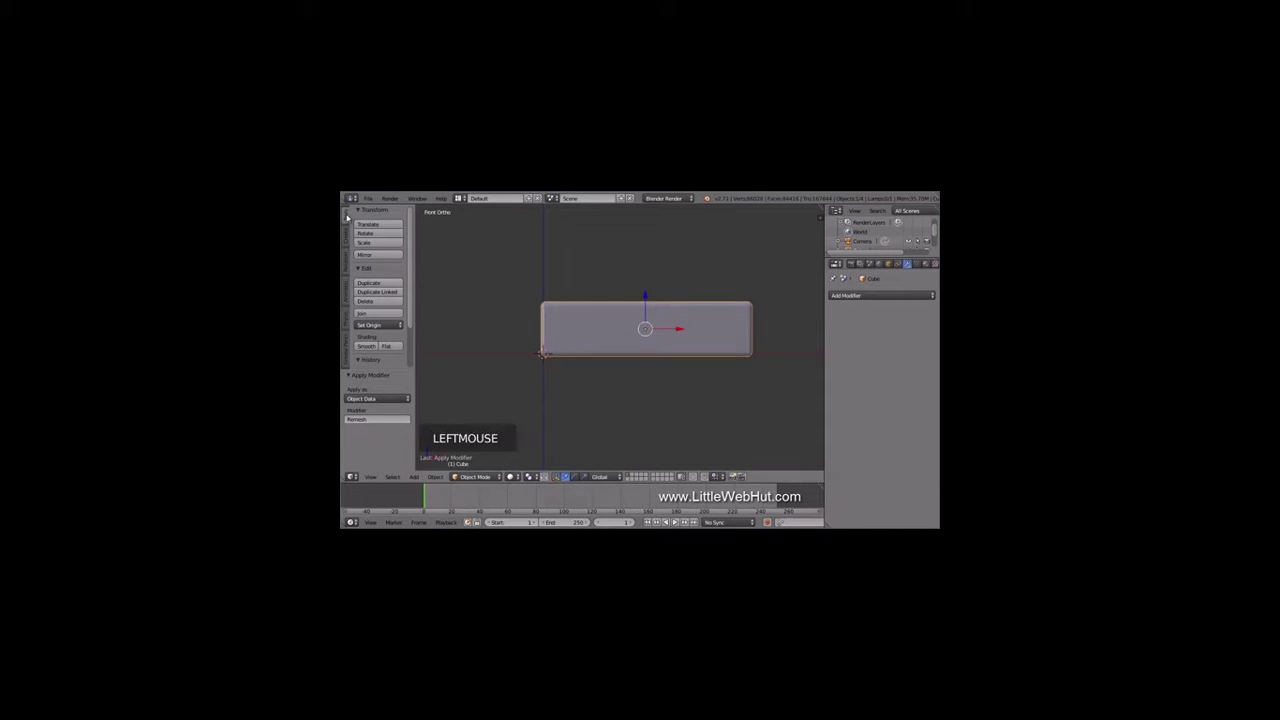
click(368, 346)
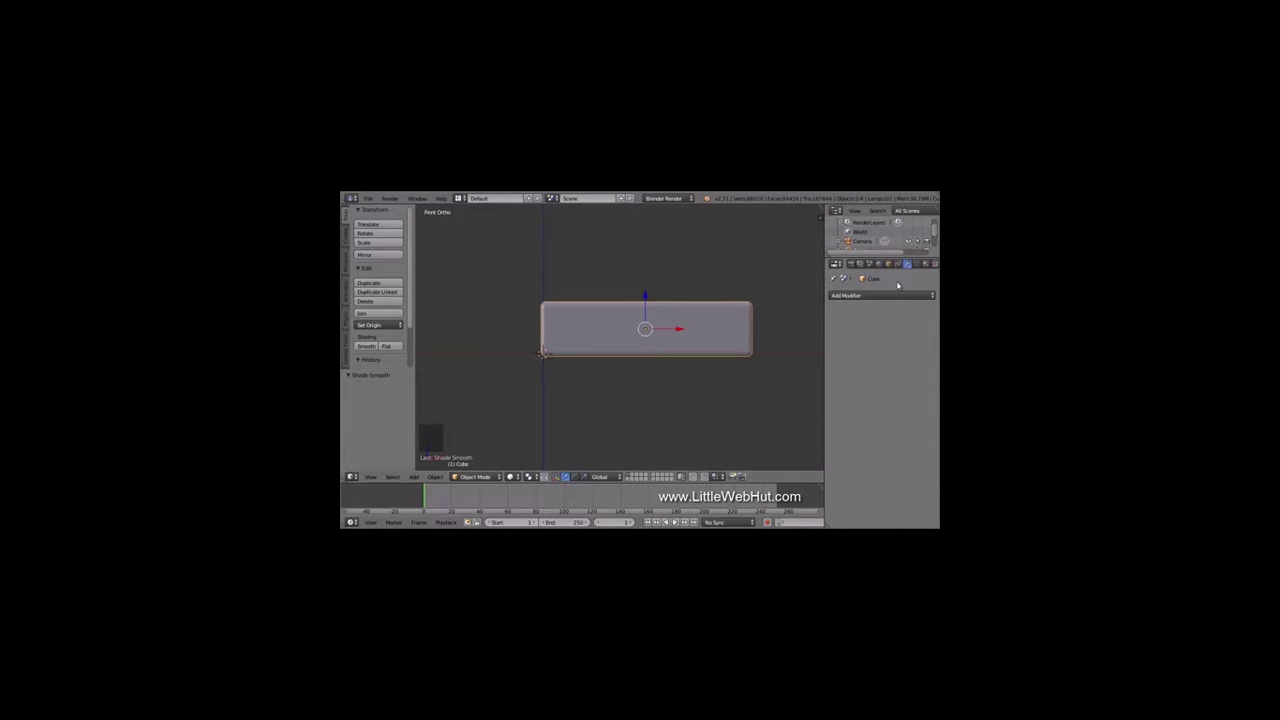
Step: Create a new material for the cube and enable its nodes under the Cycles render engine
click(923, 264)
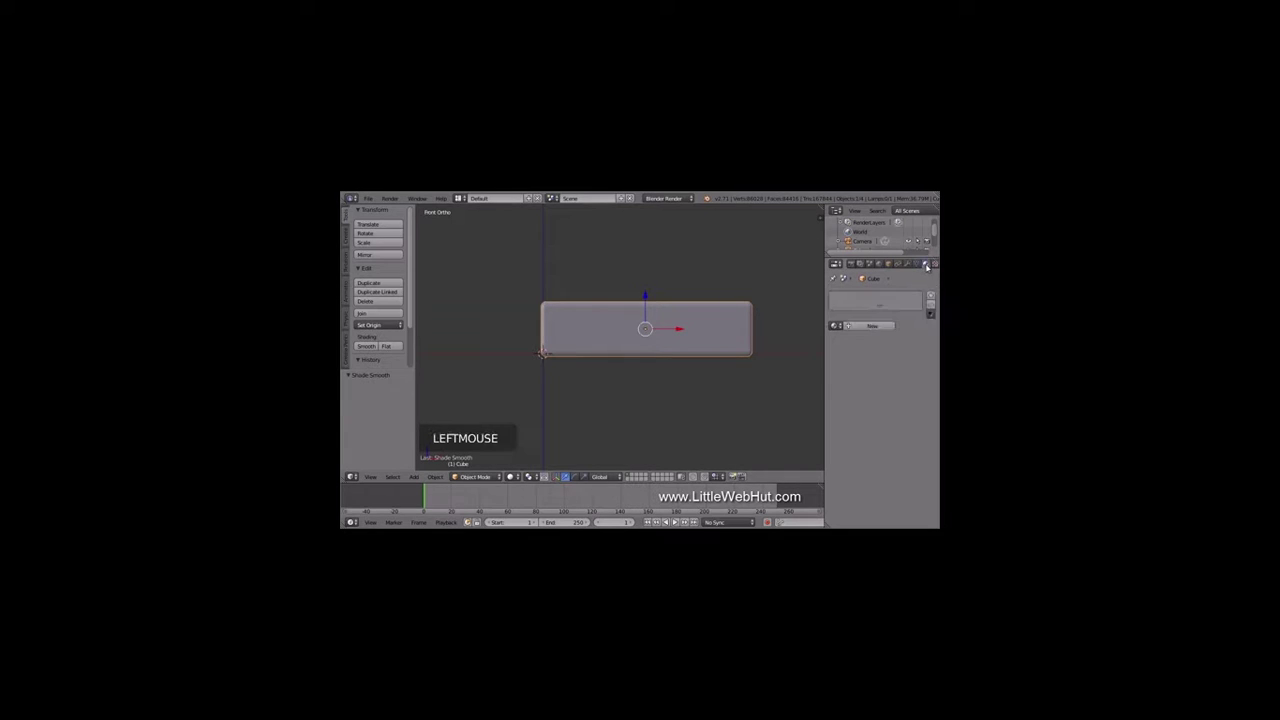
click(880, 326)
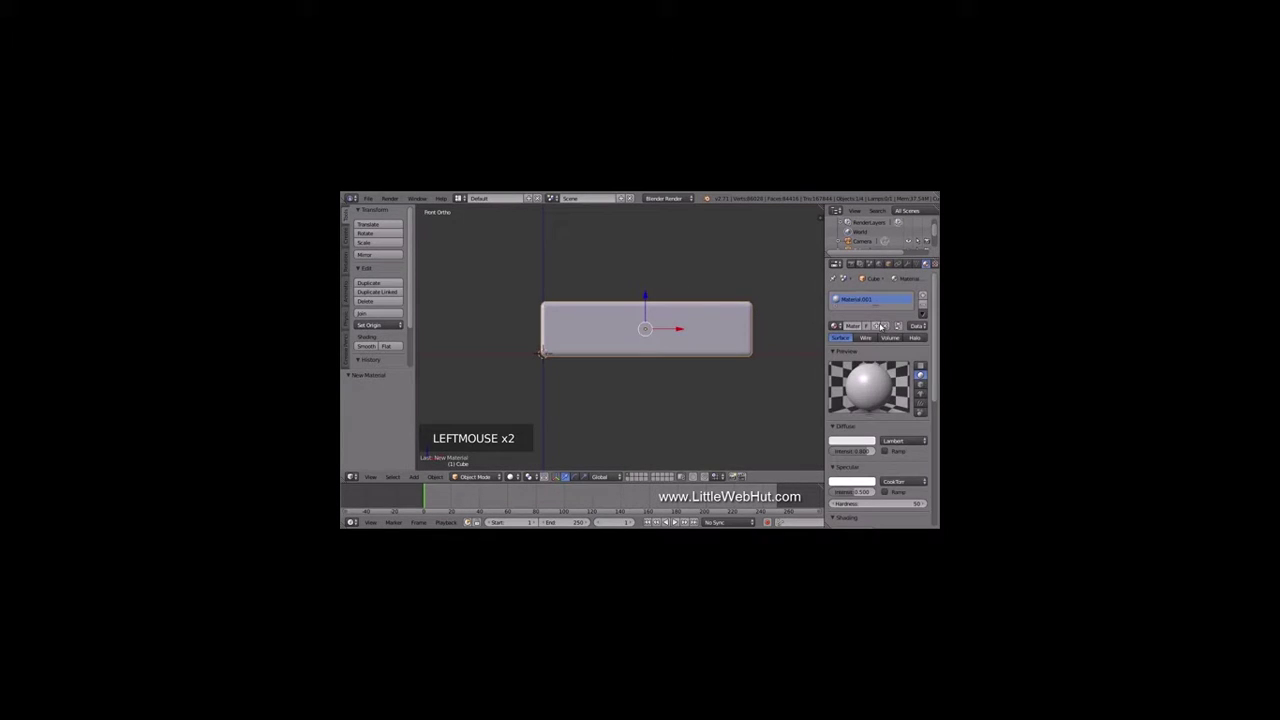
click(665, 198)
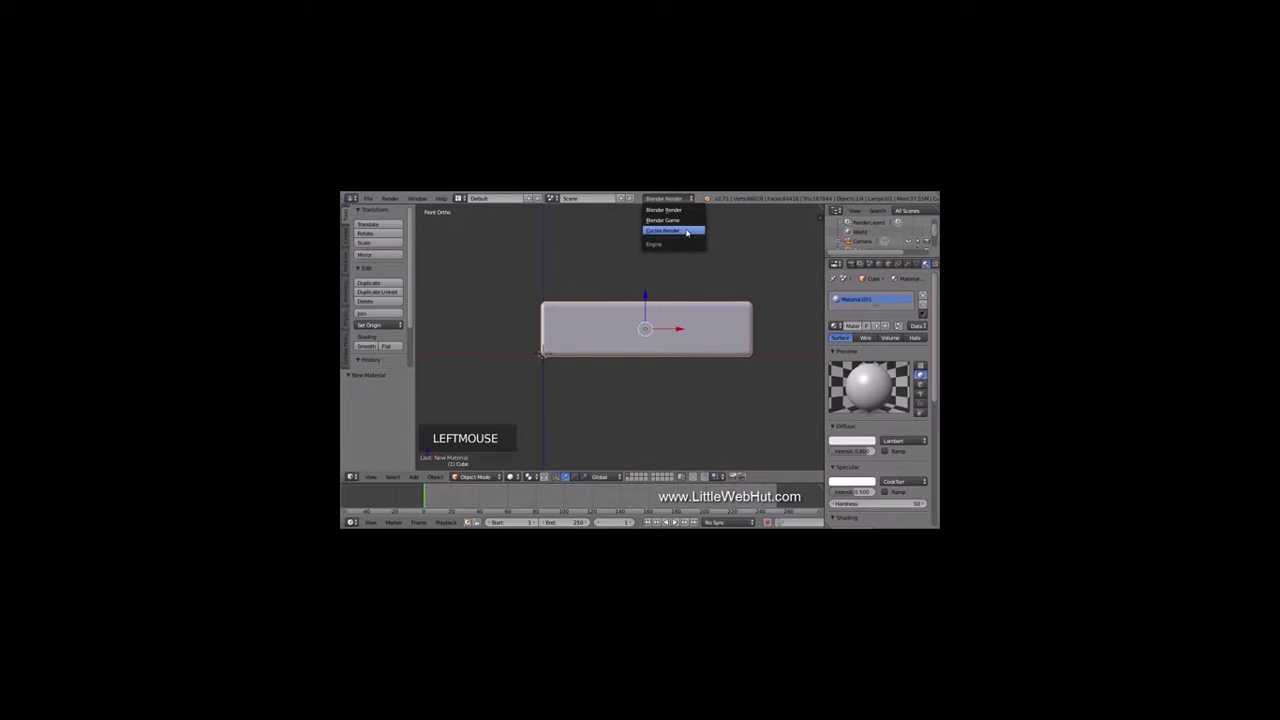
click(686, 231)
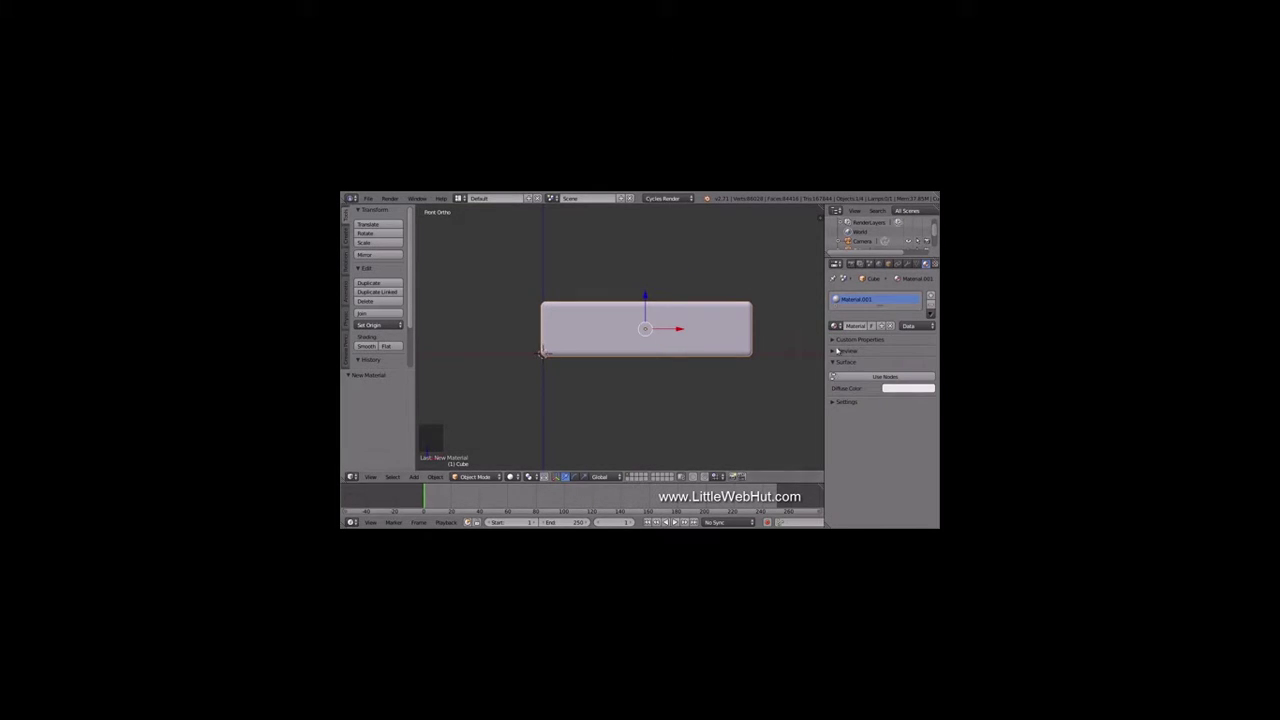
click(862, 376)
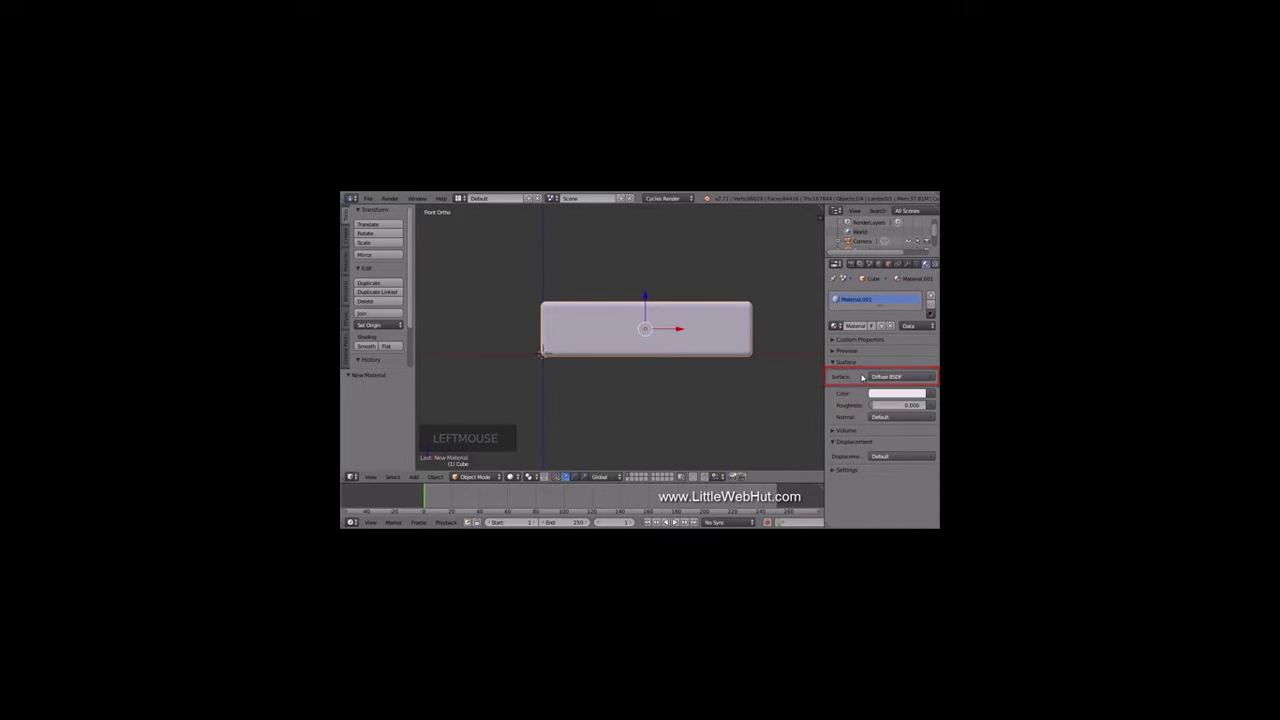
Step: Set the cube material's diffuse color to an Image Texture and load wood_texture.jpg from the demo folder
click(929, 394)
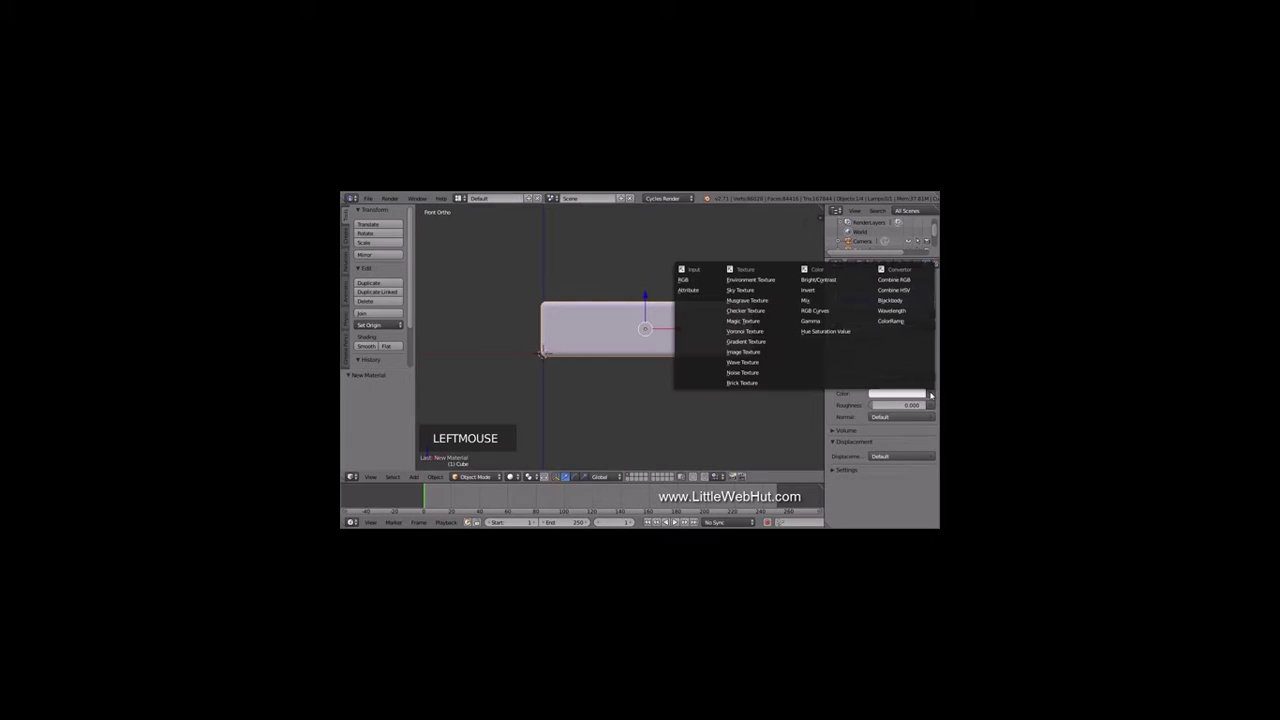
click(772, 355)
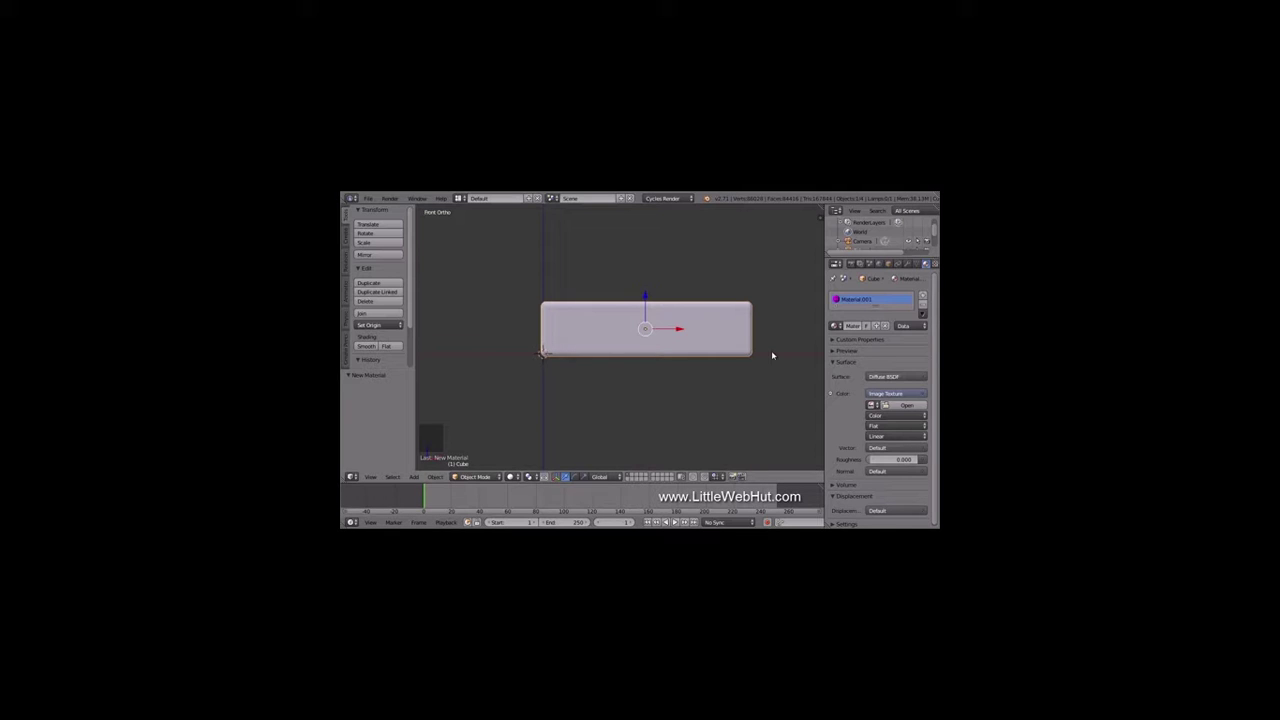
click(907, 405)
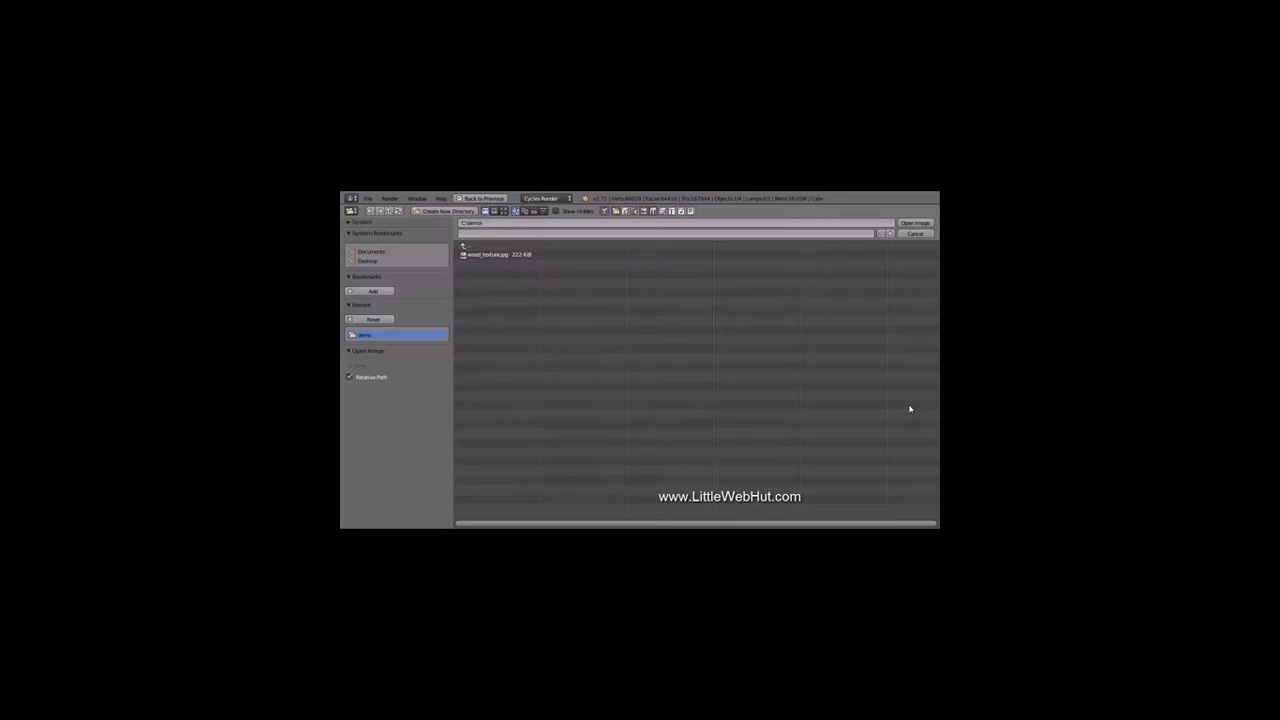
click(474, 255)
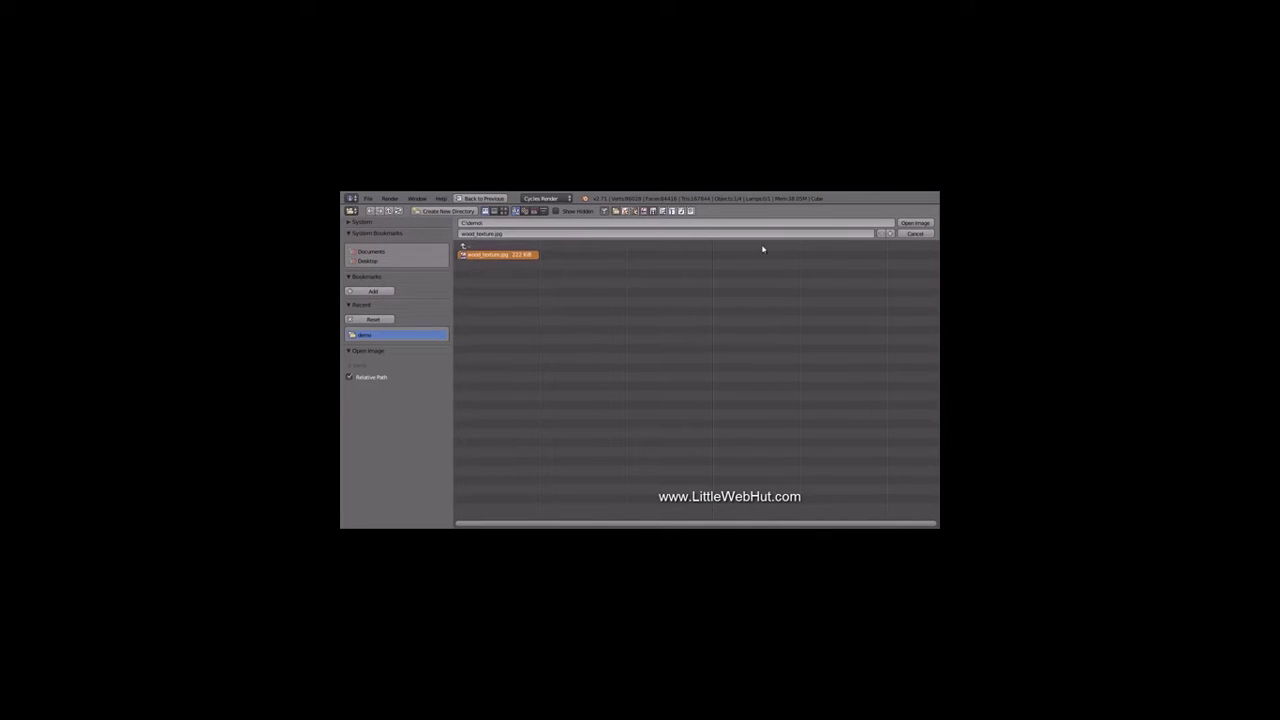
click(916, 224)
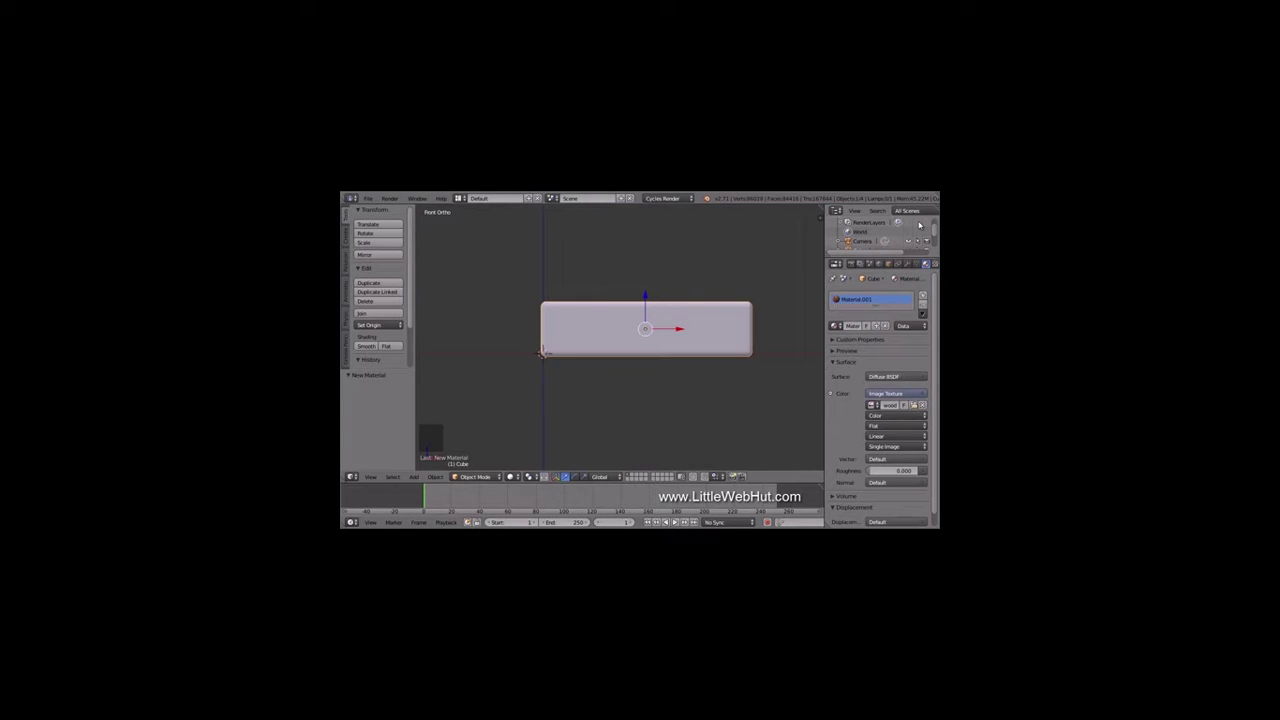
Step: From an angled view, UV-map the cube's entire mesh with Project from View (Bounds), and display the viewport in Material shading
middle_drag(786, 269, 736, 294)
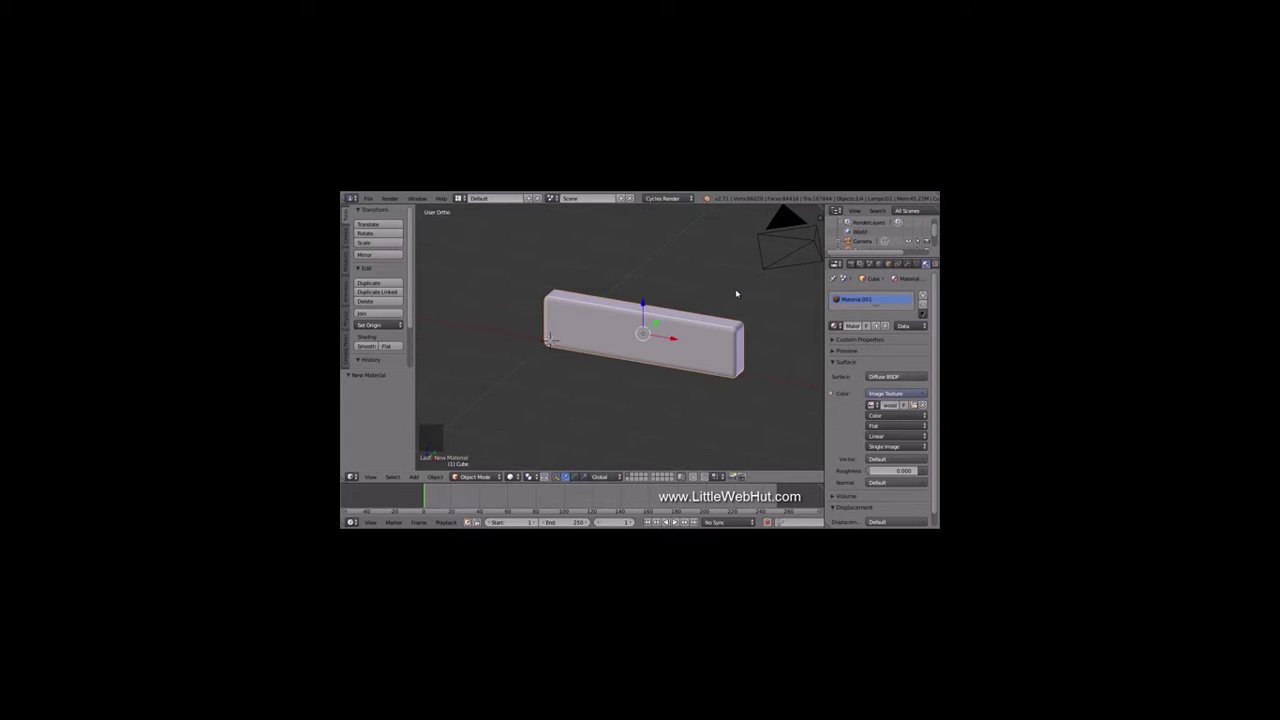
key(Tab)
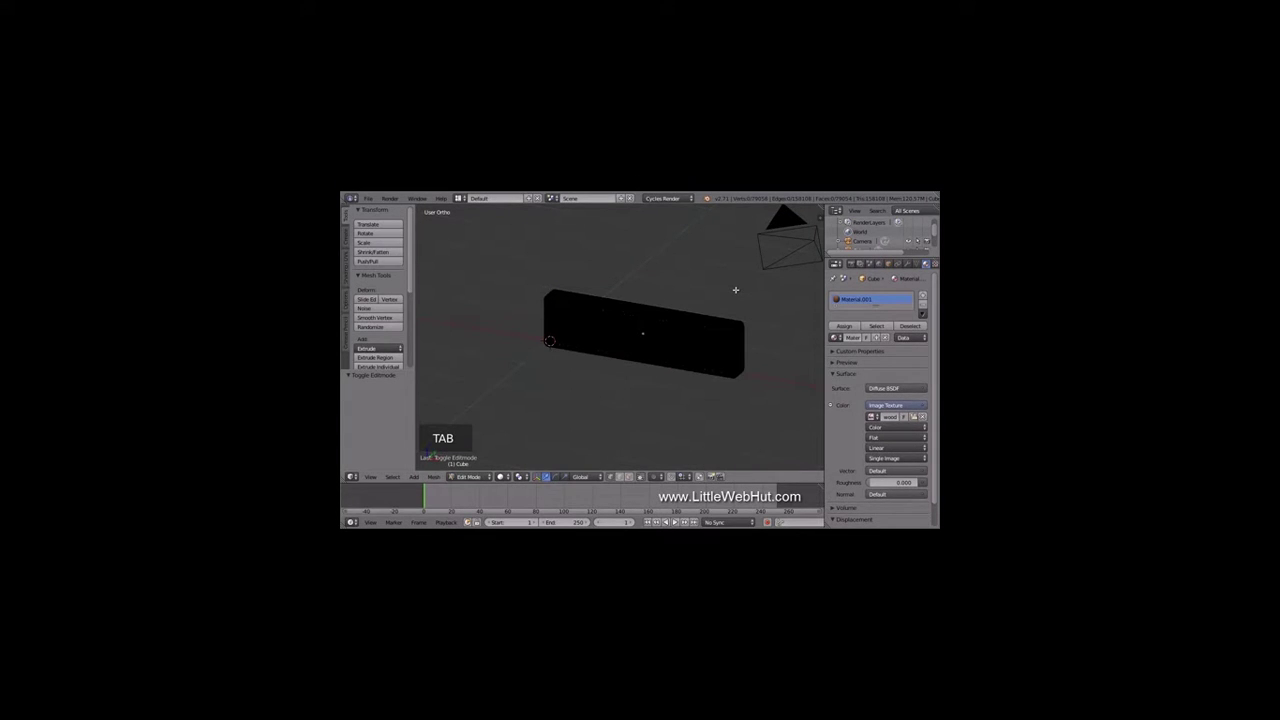
key(a)
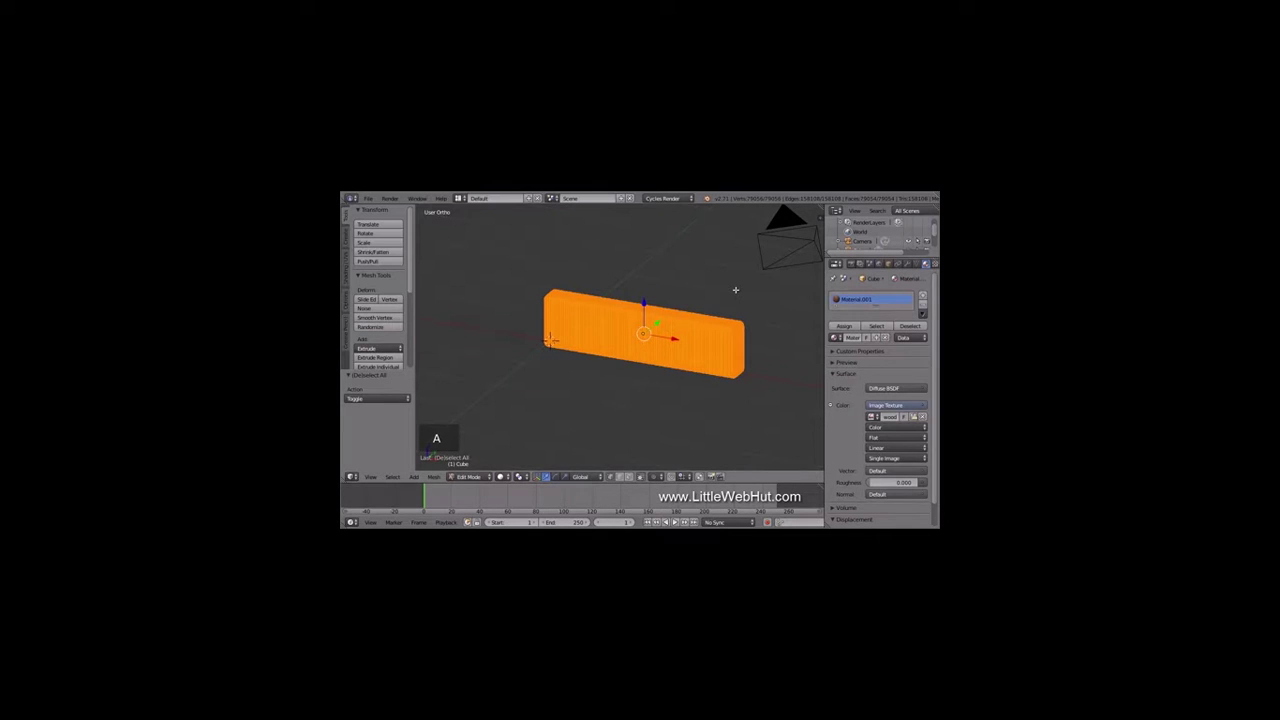
key(u)
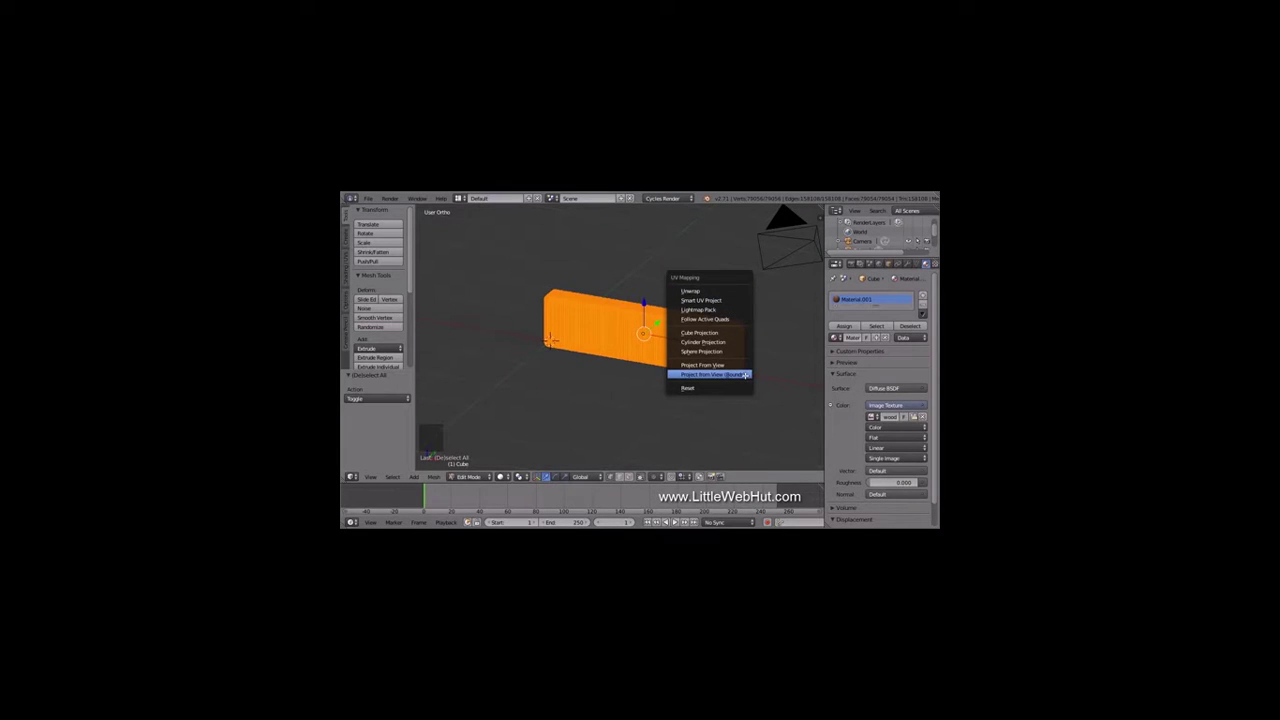
click(712, 374)
key(Tab)
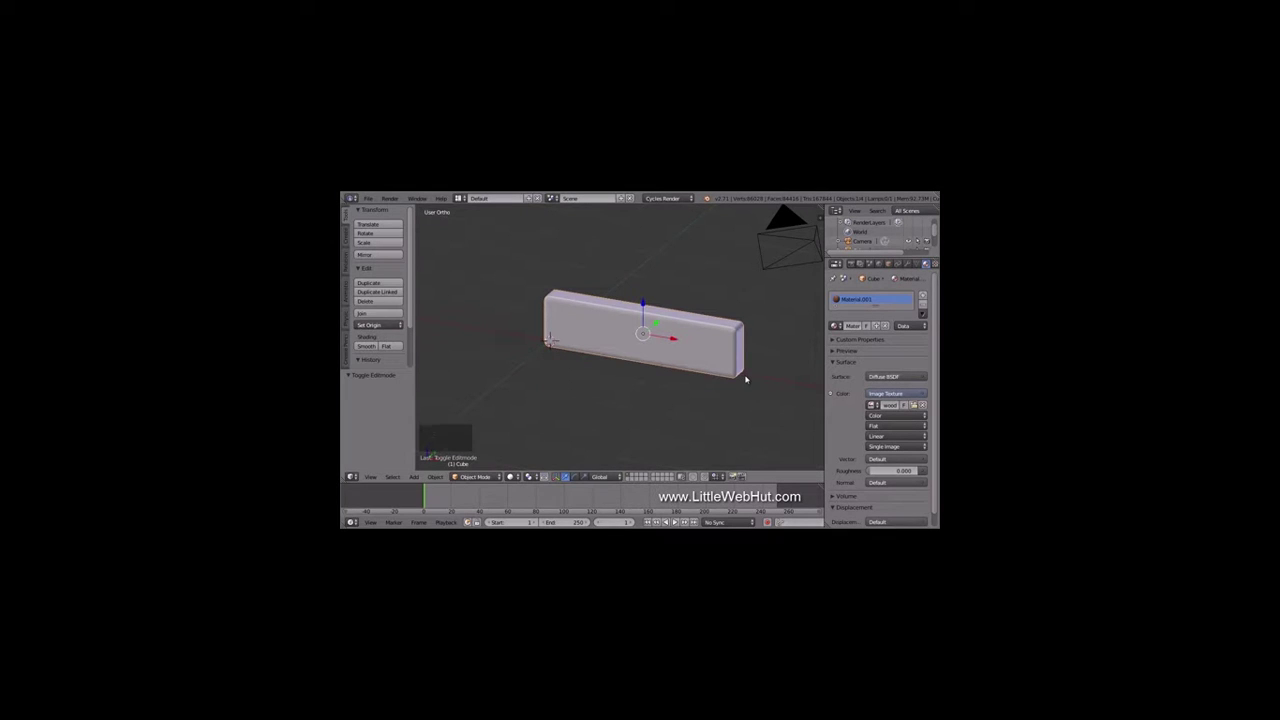
click(516, 477)
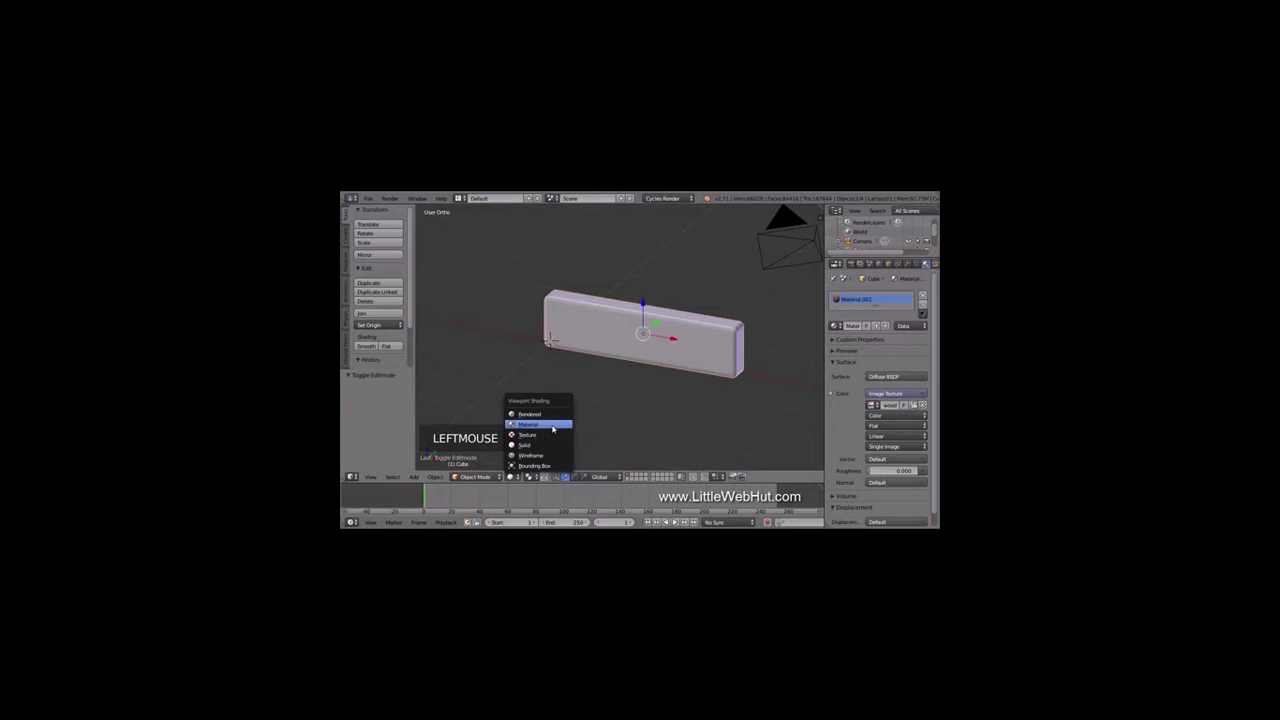
click(548, 426)
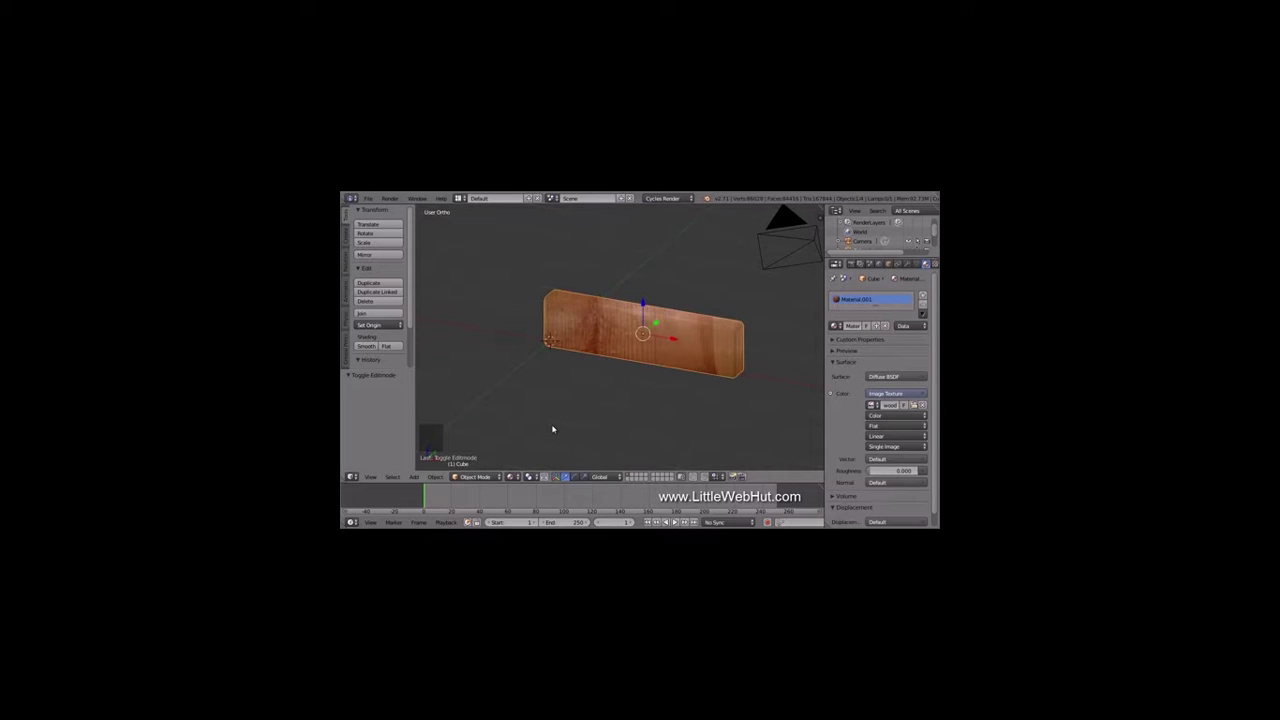
Step: In the Compositing layout's material nodes, link the Image Texture's Color output to the Material Output's Displacement input, and return to the Default layout
click(461, 199)
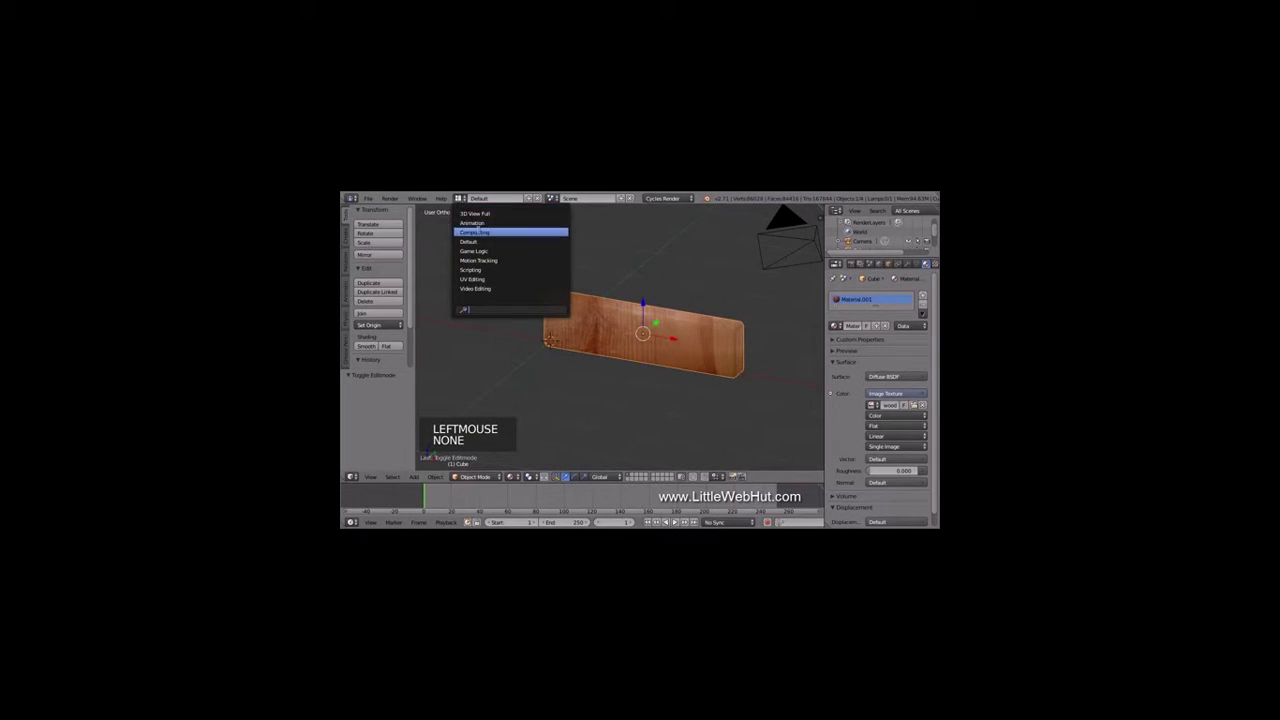
click(502, 234)
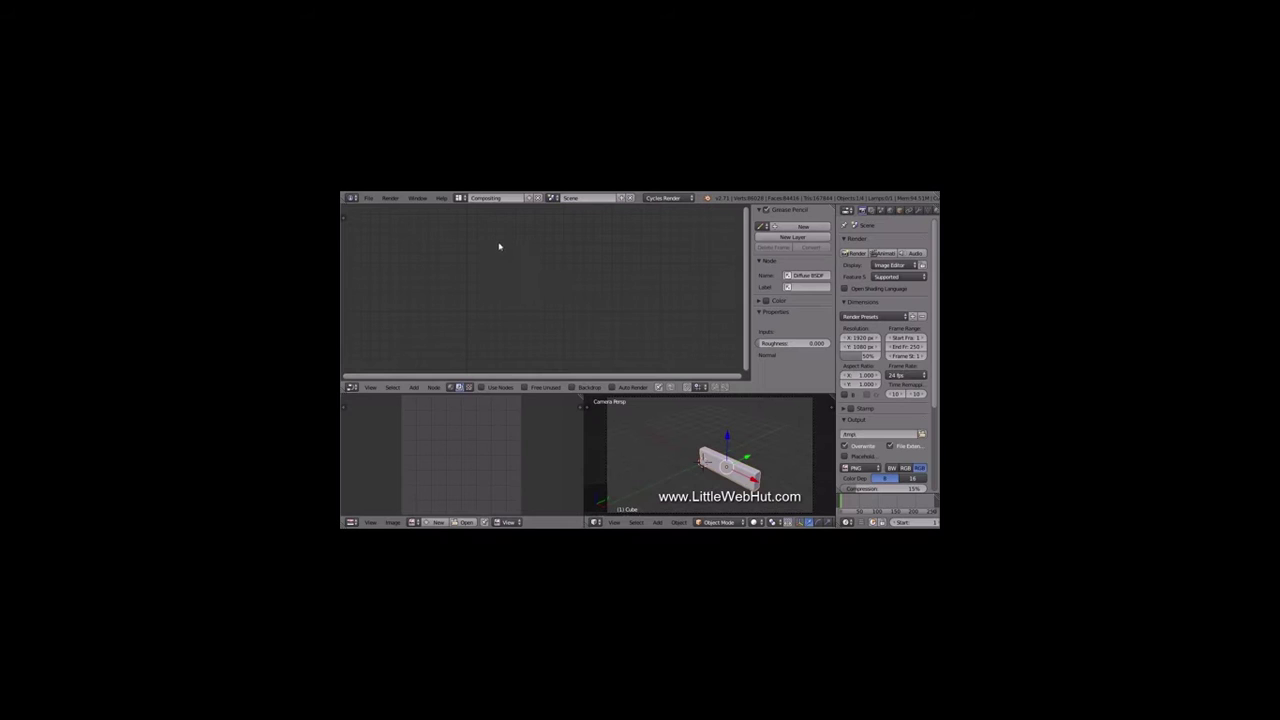
click(450, 387)
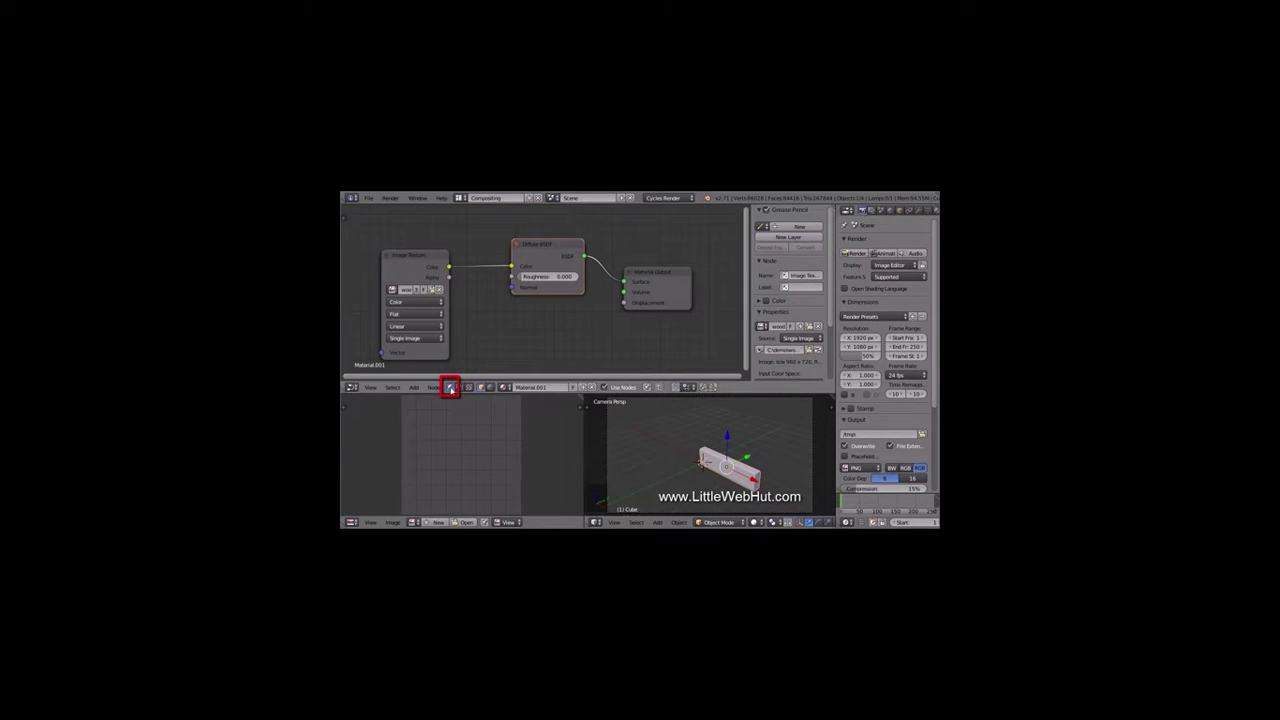
drag(537, 263, 536, 236)
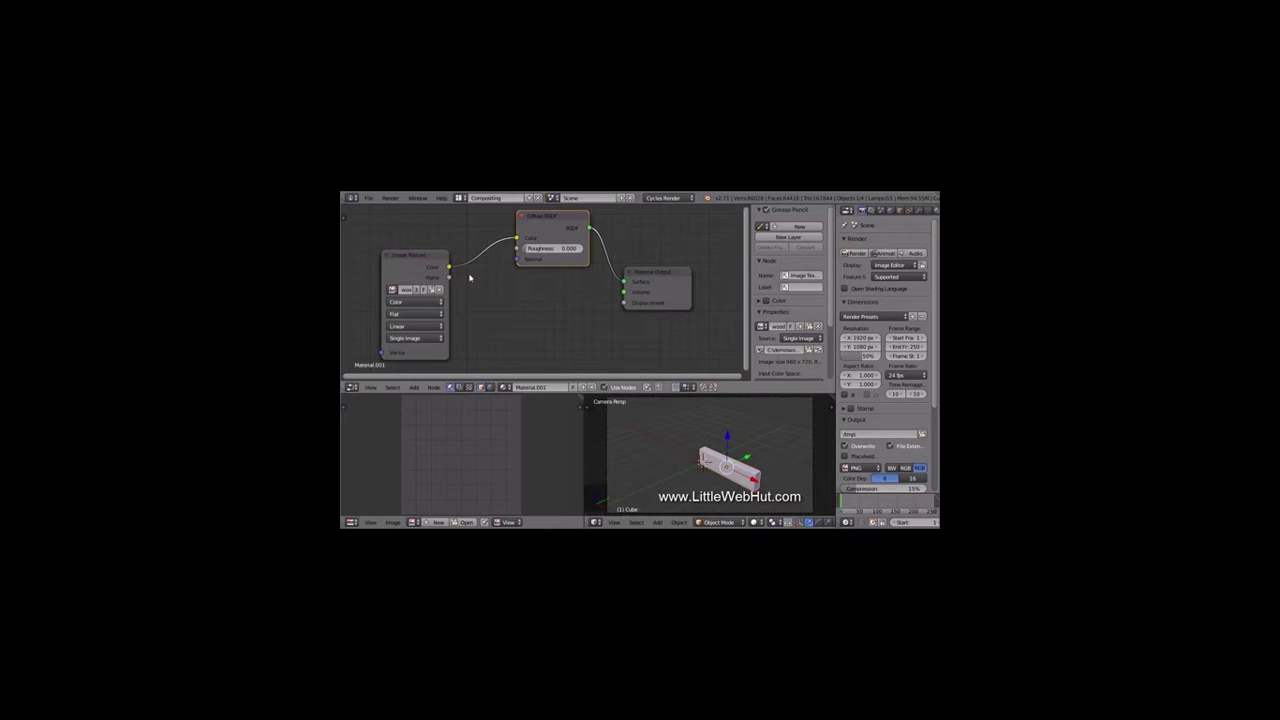
drag(450, 268, 620, 306)
click(459, 198)
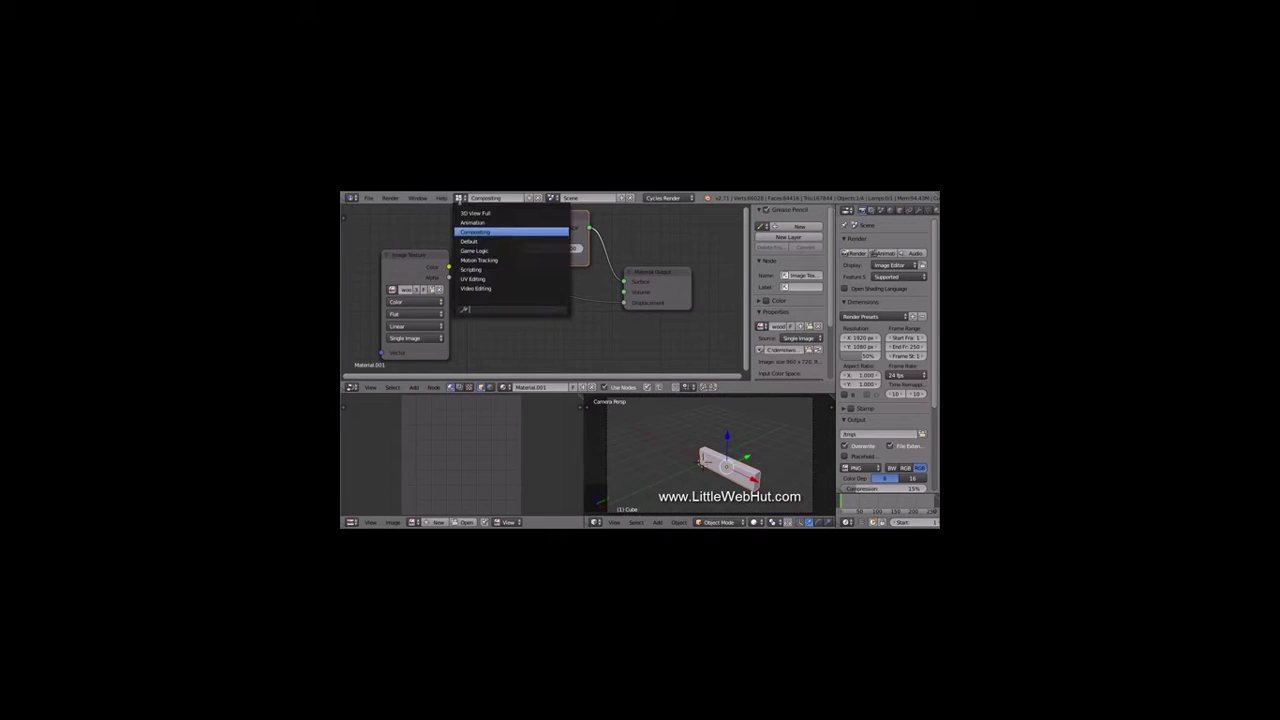
click(470, 241)
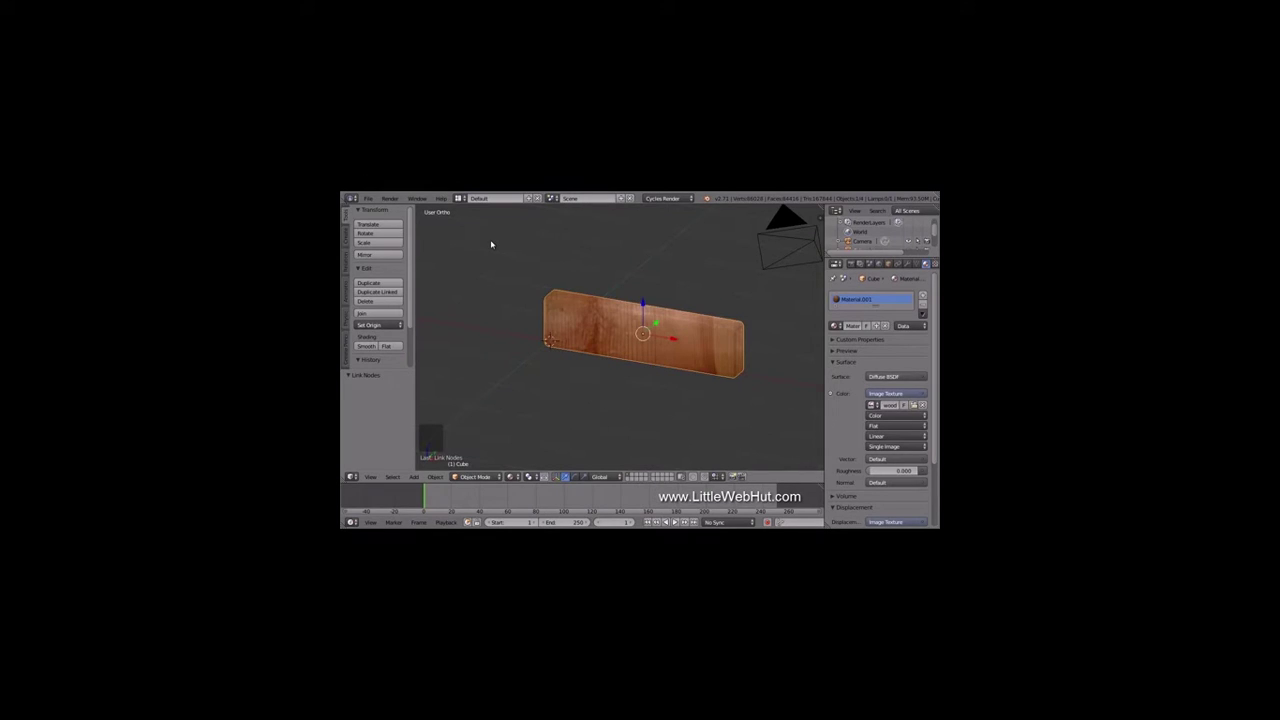
Step: Rename the cube's material to "wood"
click(853, 328)
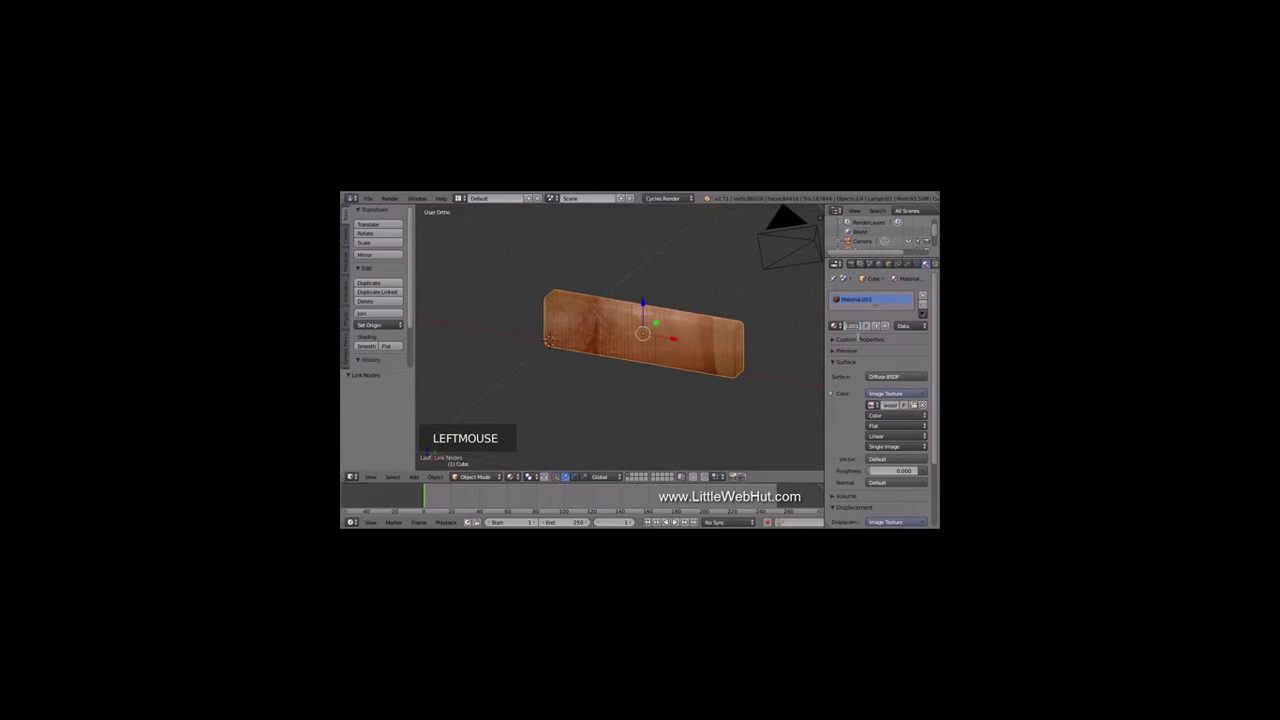
key(ctrl+a)
text(woo)
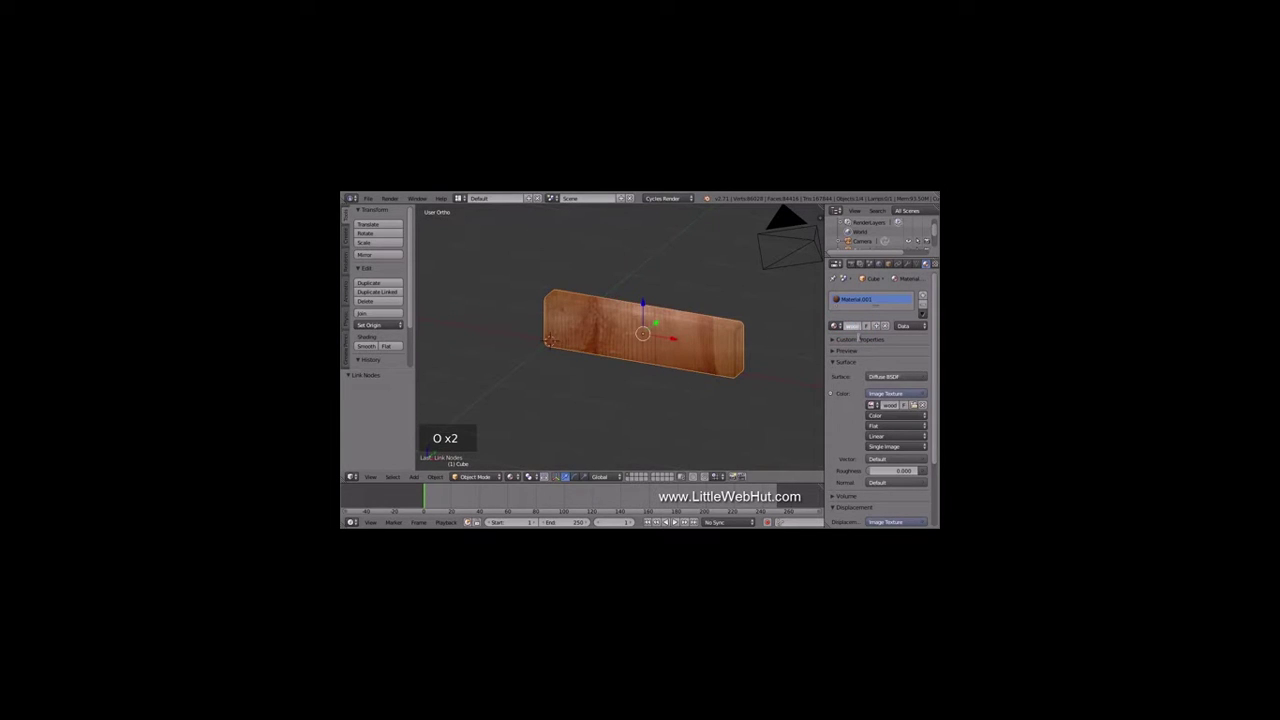
key(Return)
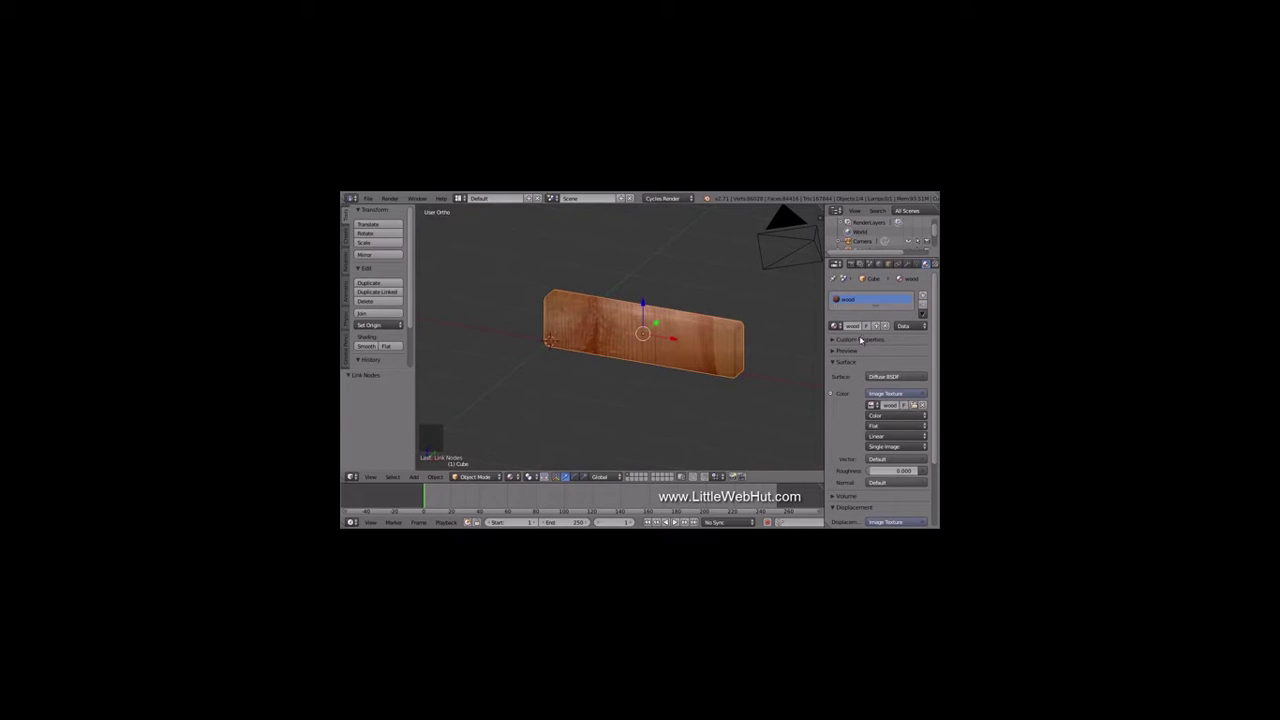
Step: Hide the cube in the viewport and assign the existing wood material to the "Blender" text
click(935, 233)
drag(935, 233, 930, 240)
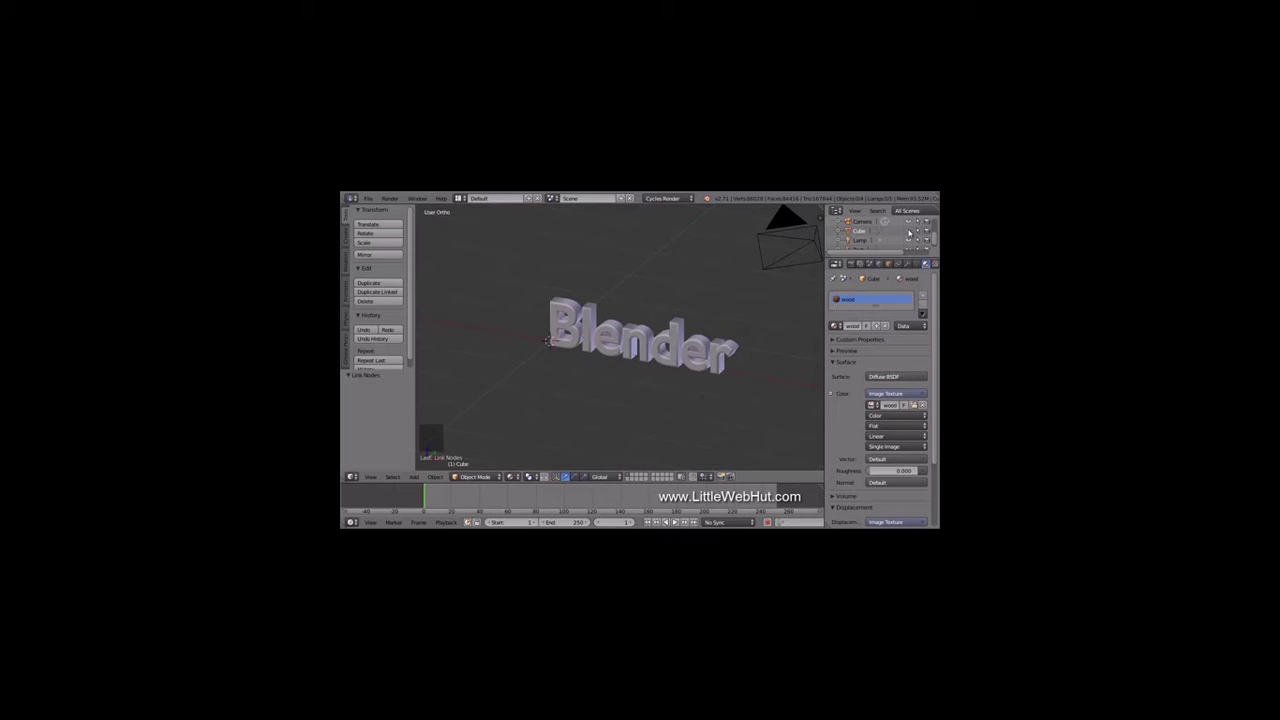
right_click(715, 355)
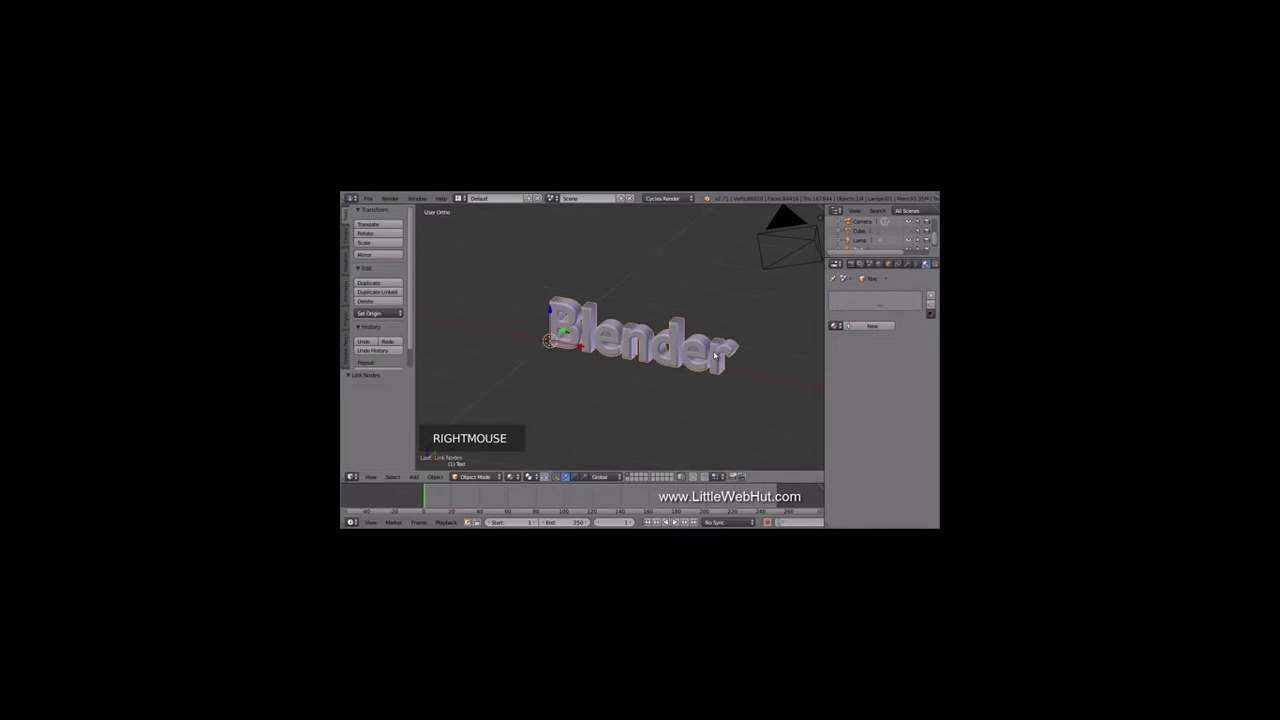
click(858, 328)
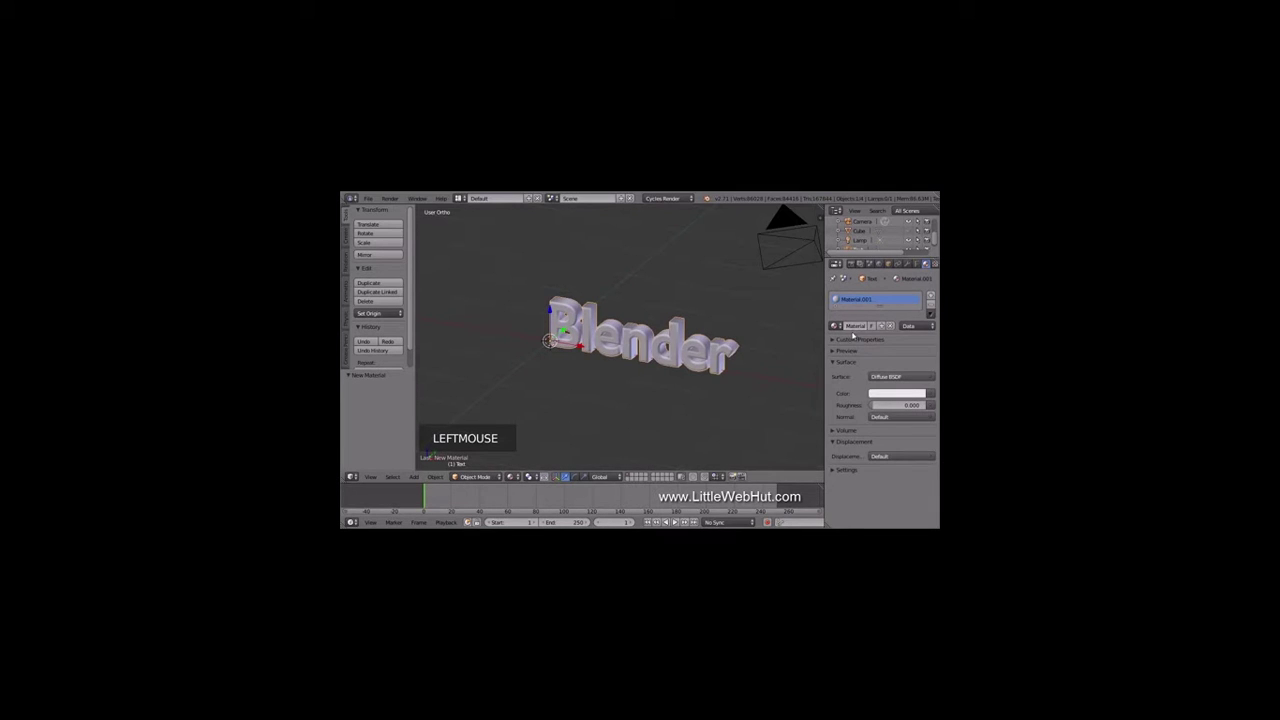
click(836, 327)
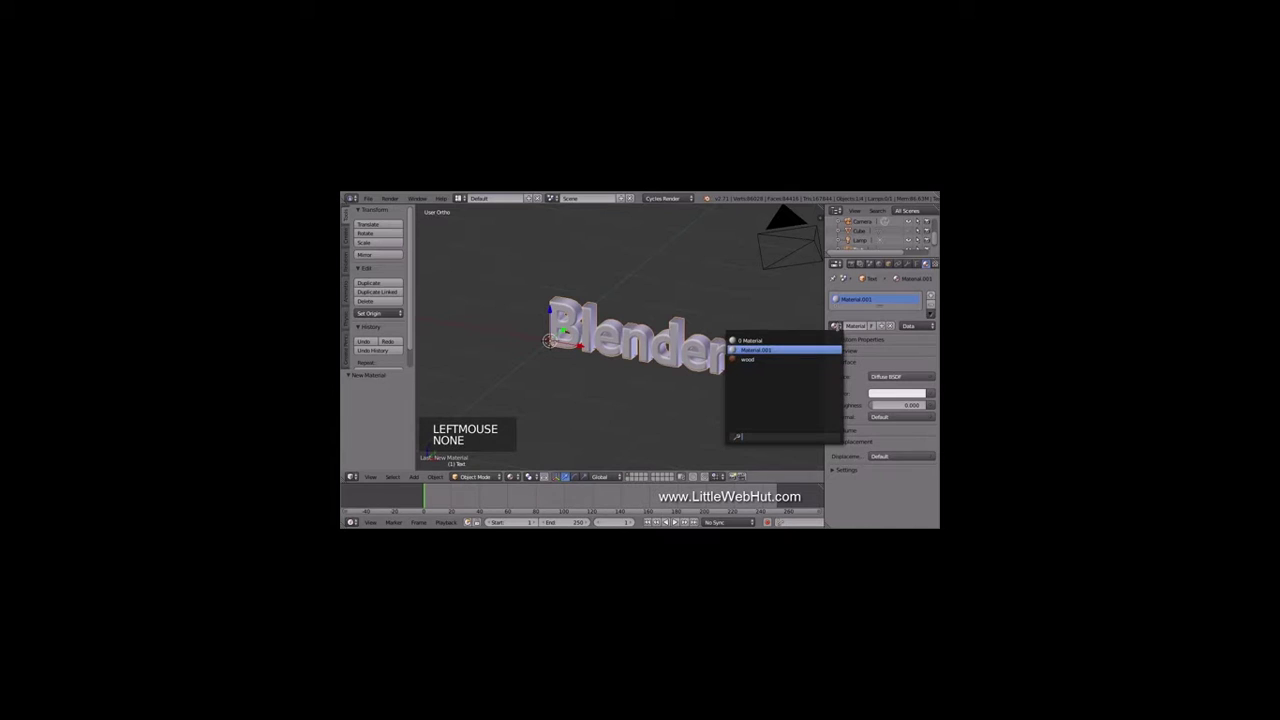
click(781, 360)
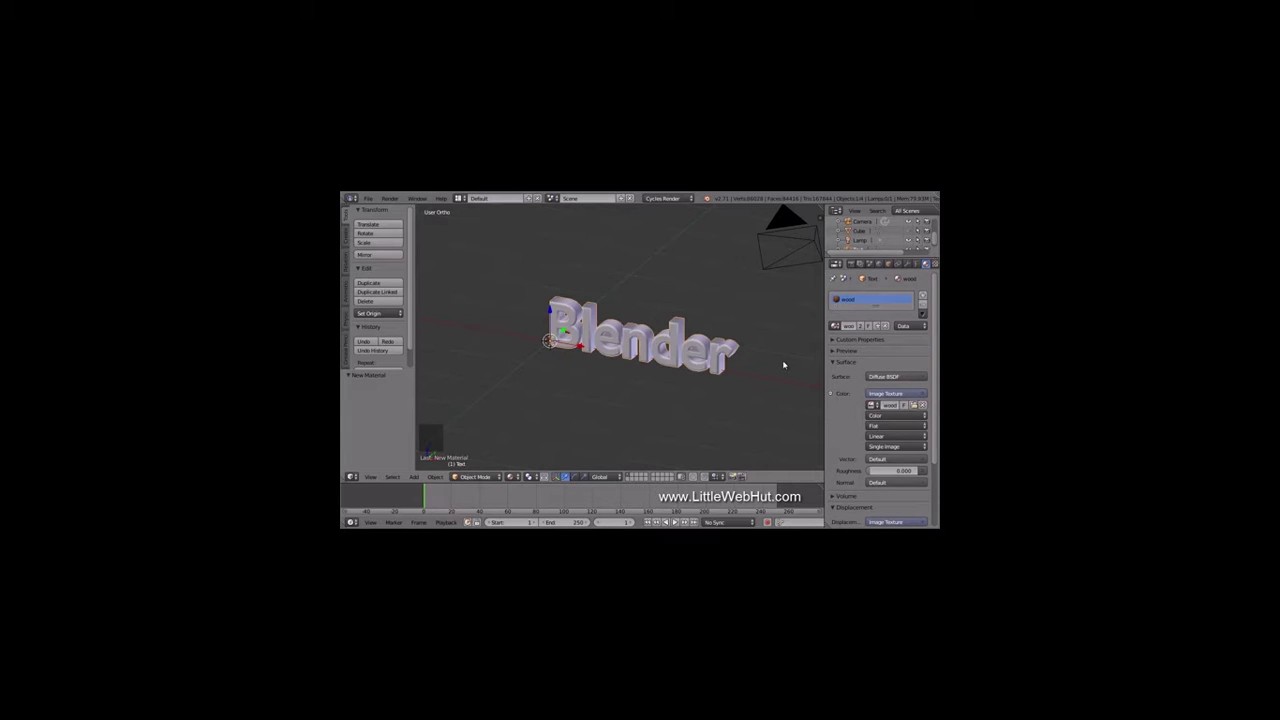
Step: Convert the text to a mesh and UV-map all of it with Project from View (Bounds), ending in Object Mode
key(alt+c)
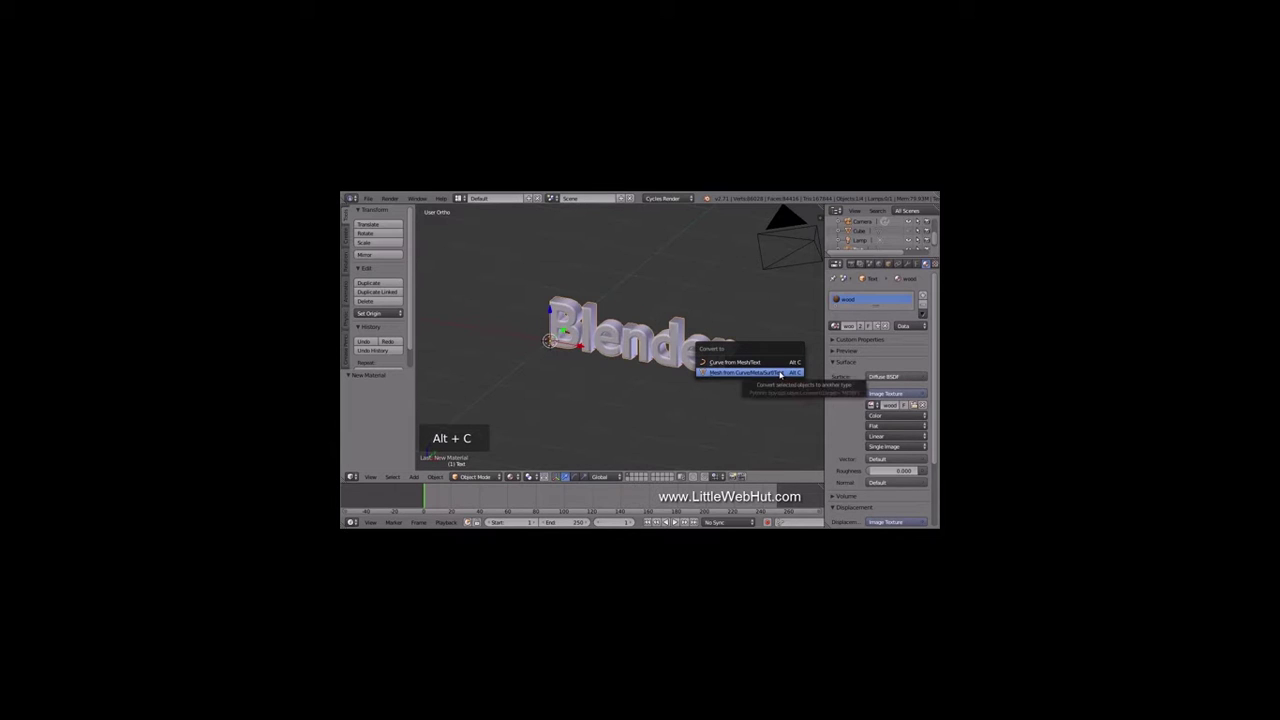
click(781, 373)
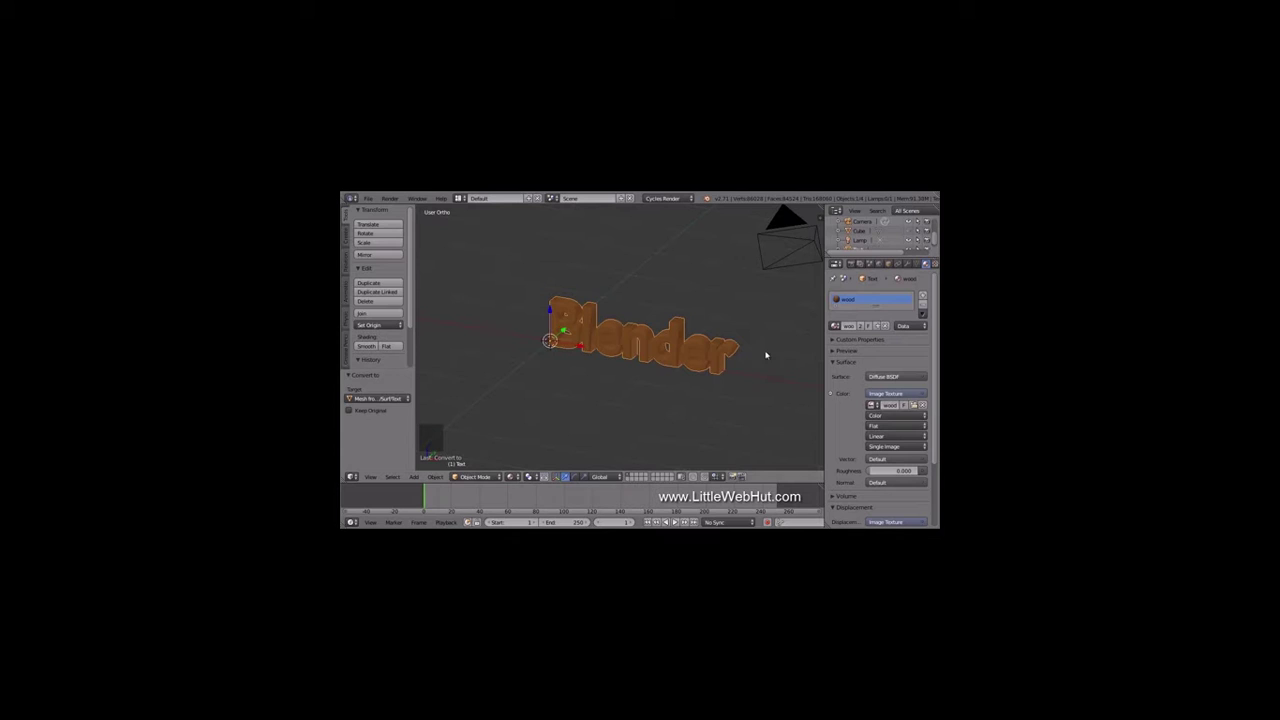
key(Tab)
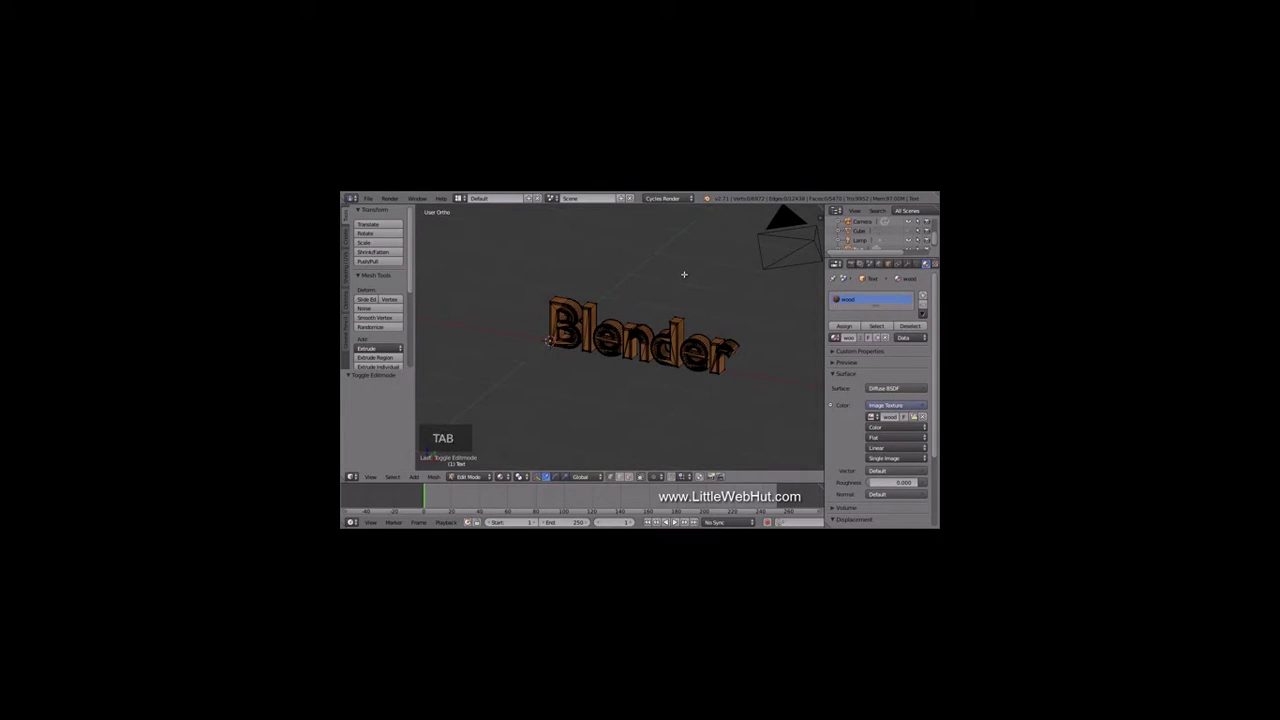
key(a)
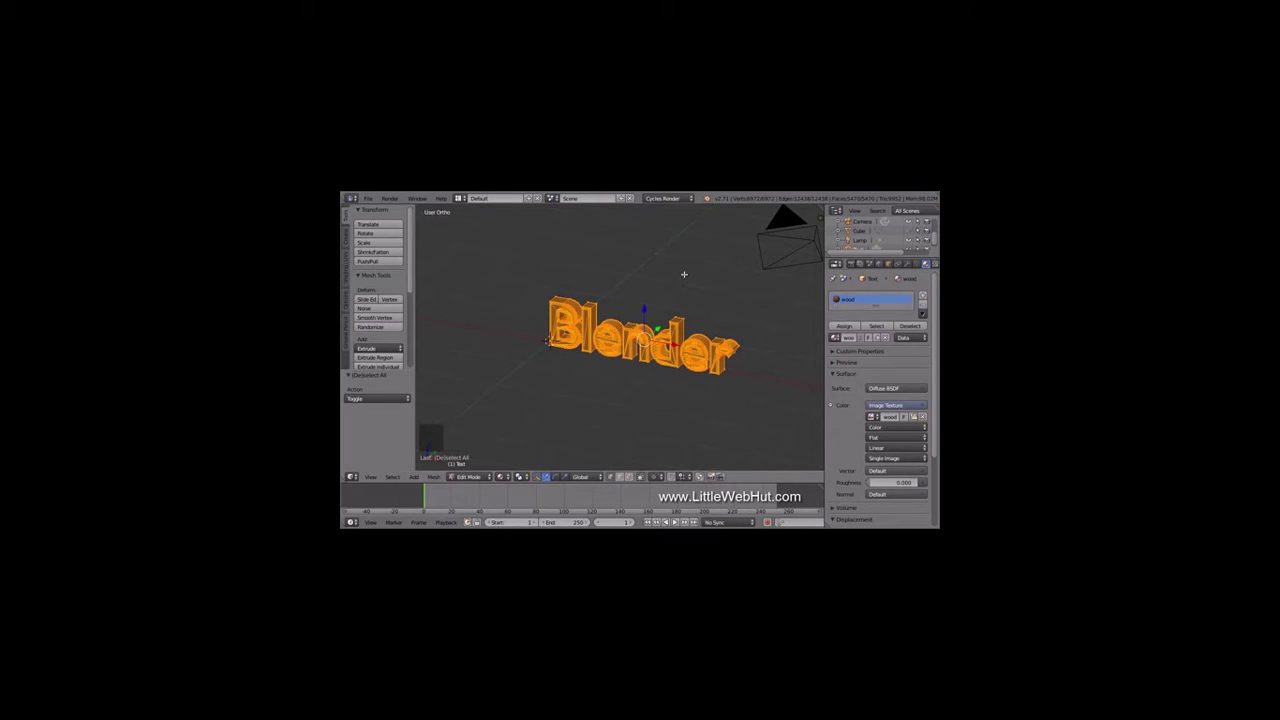
key(u)
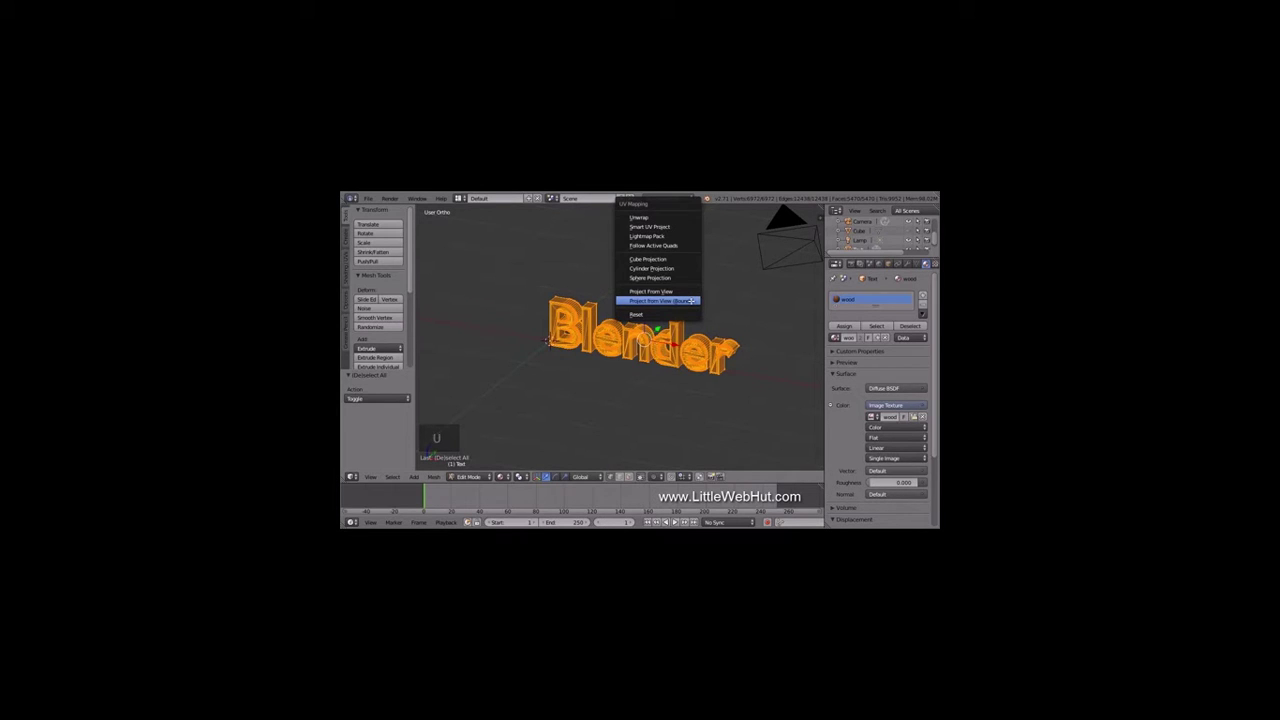
click(690, 301)
key(Tab)
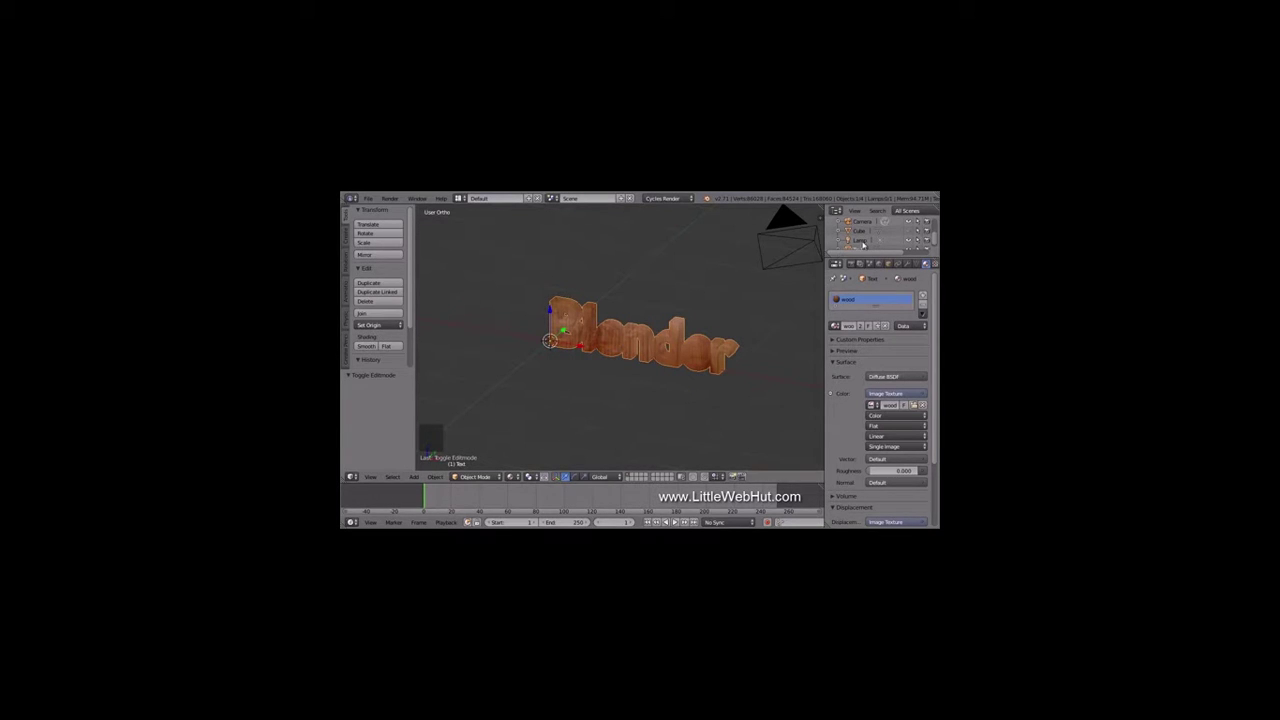
Step: Make the cube visible in the viewport again and save the file under the name animation.blend
click(908, 234)
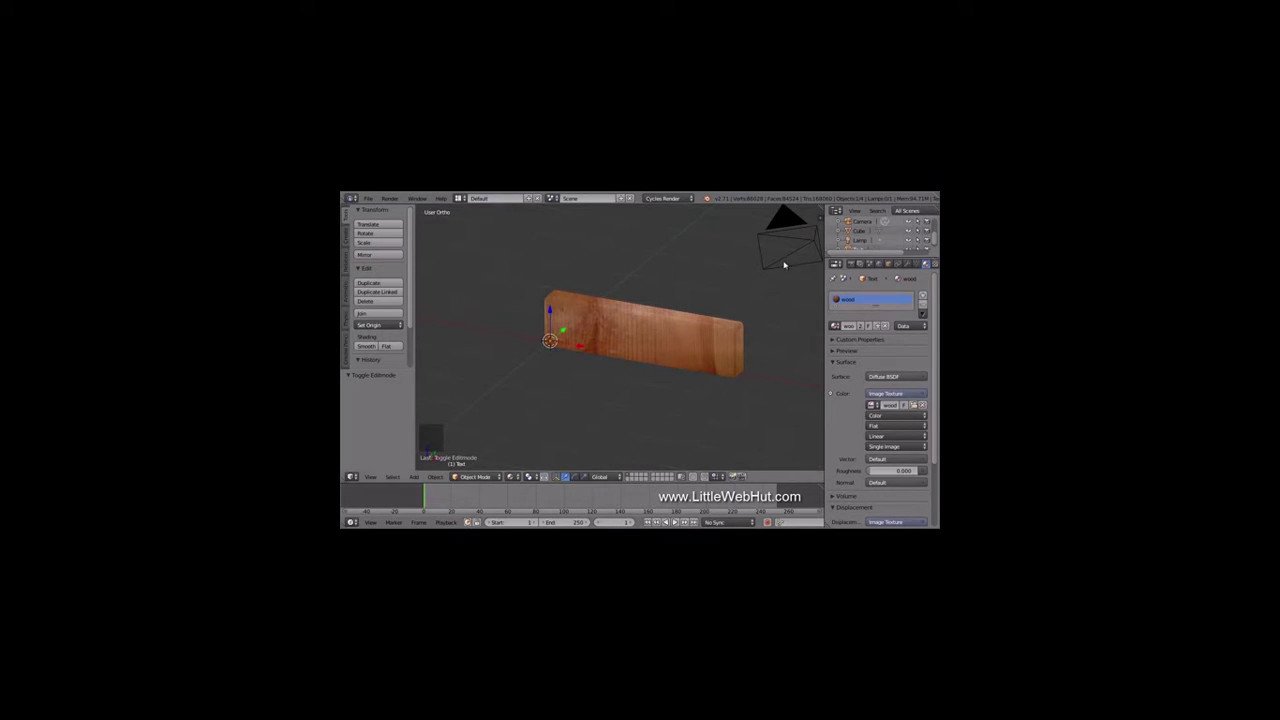
click(368, 199)
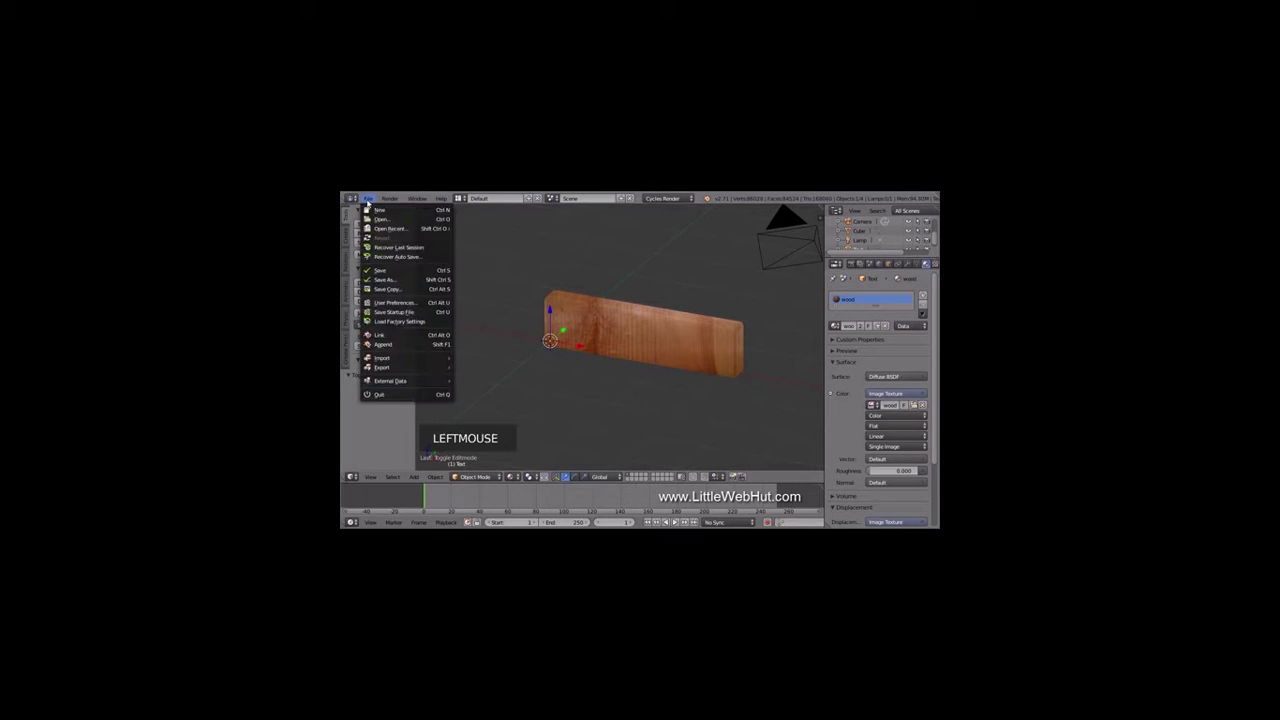
click(403, 280)
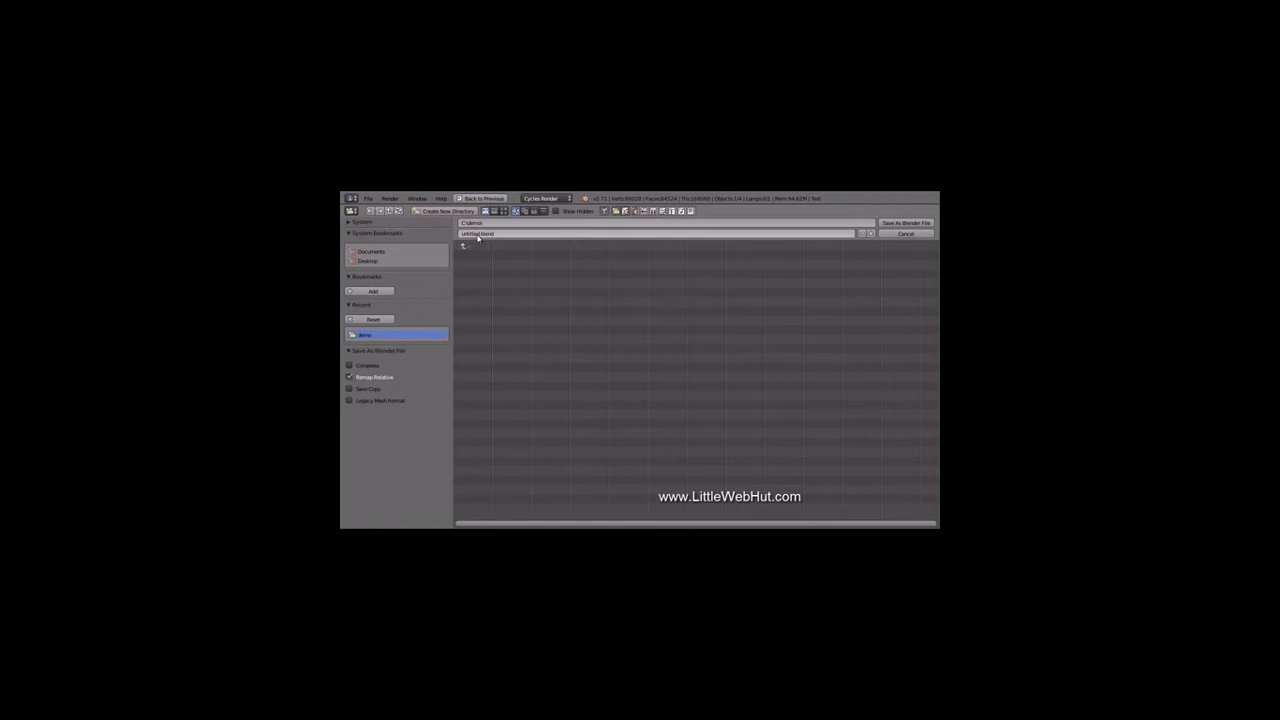
key(BackSpace)
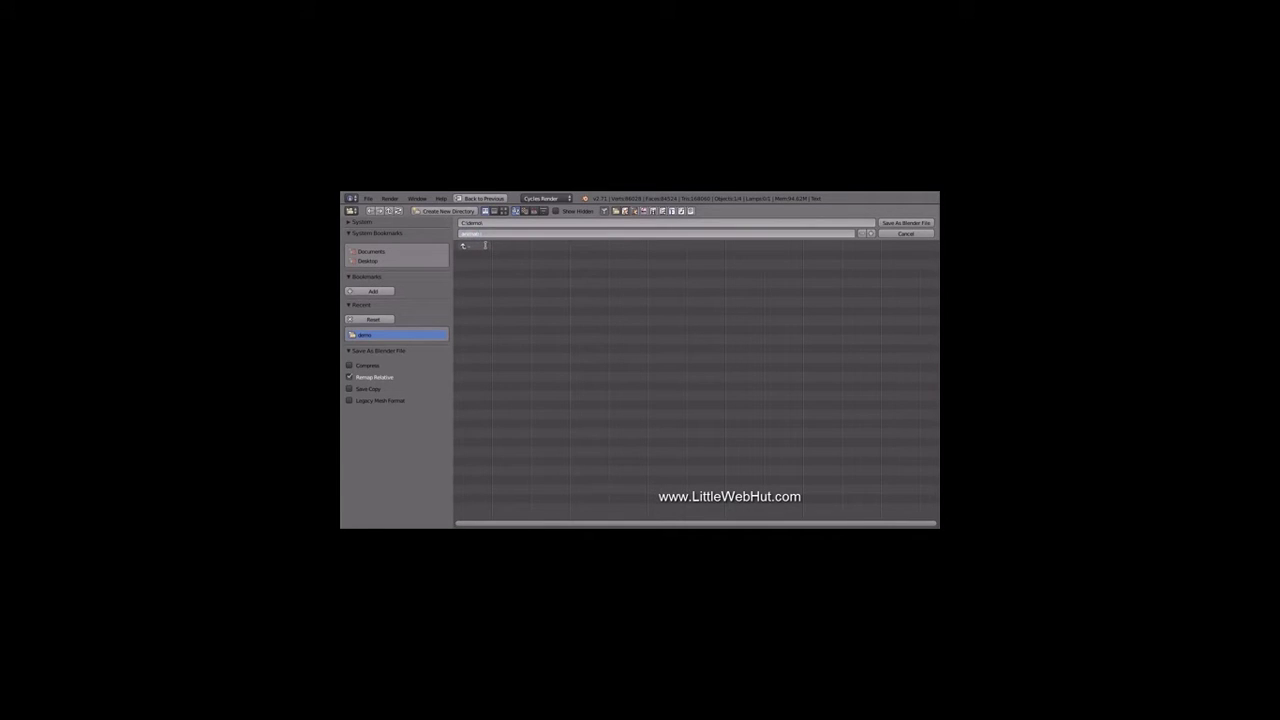
text(animation.blend)
key(Return)
click(920, 225)
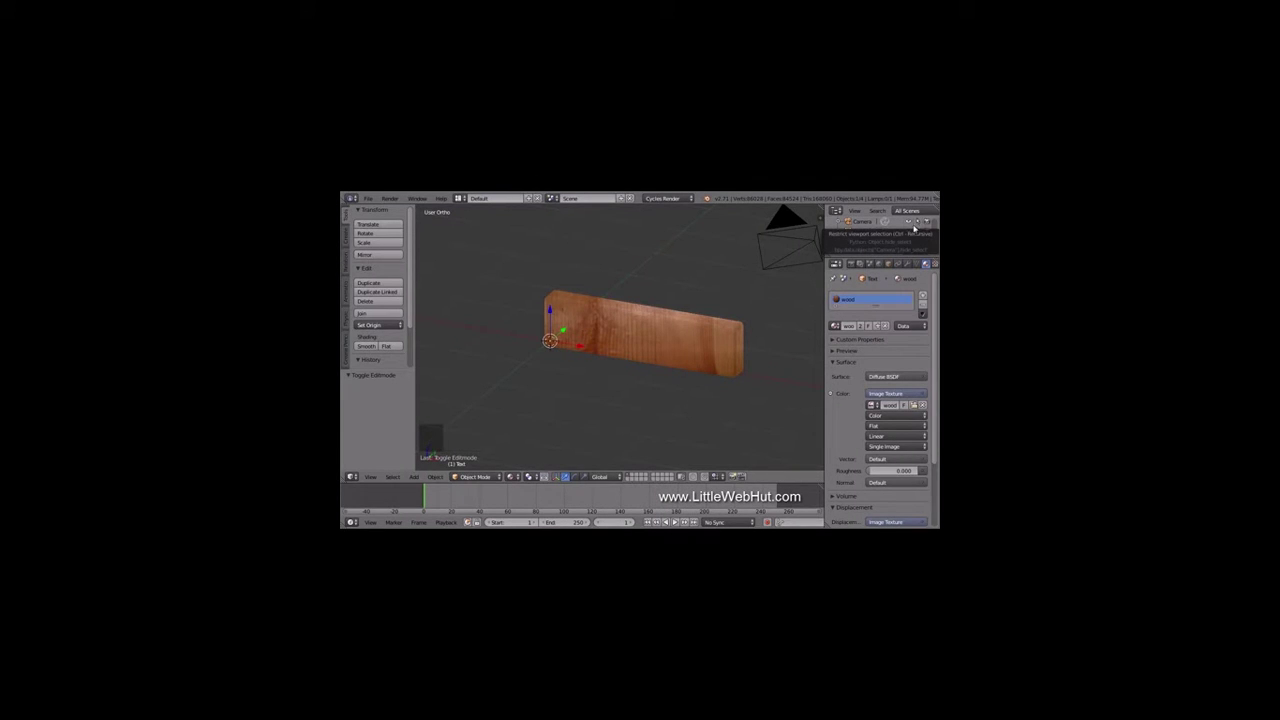
Step: Add a mesh plane in front view and lower it about 0.044 units along Z to the block's underside
key(KP_1)
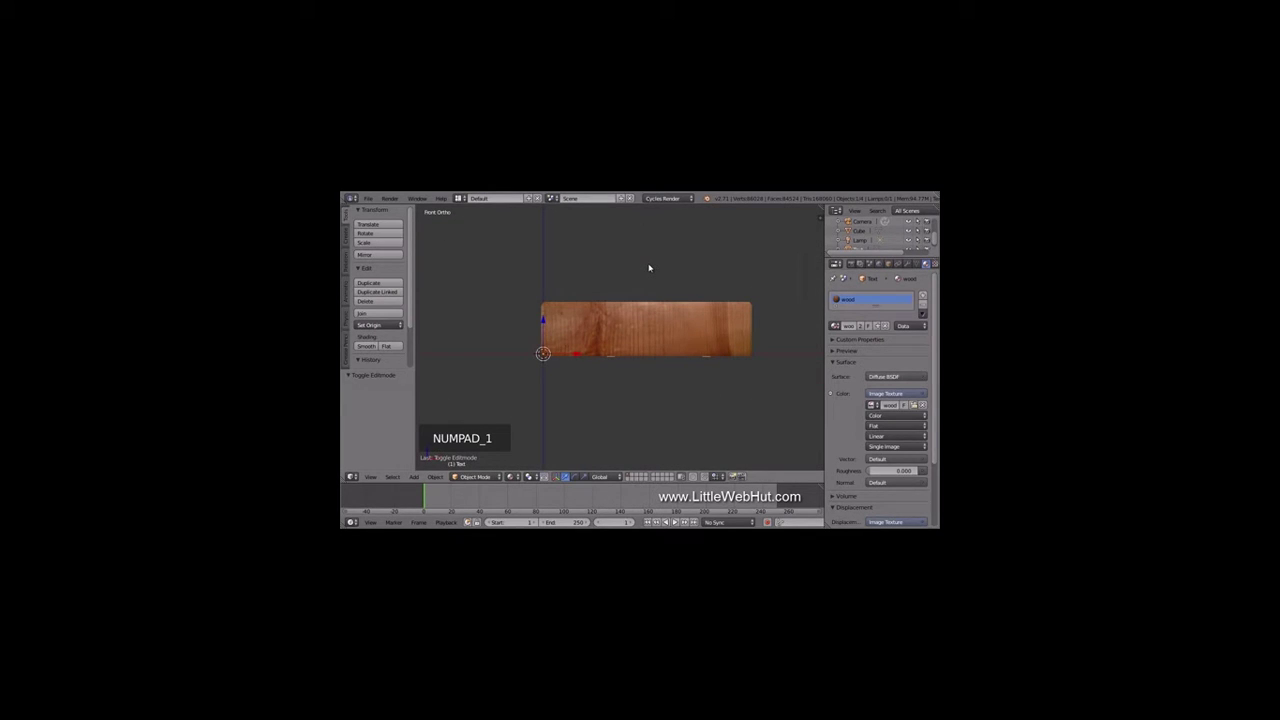
key(shift+a)
mouse_move(650, 267)
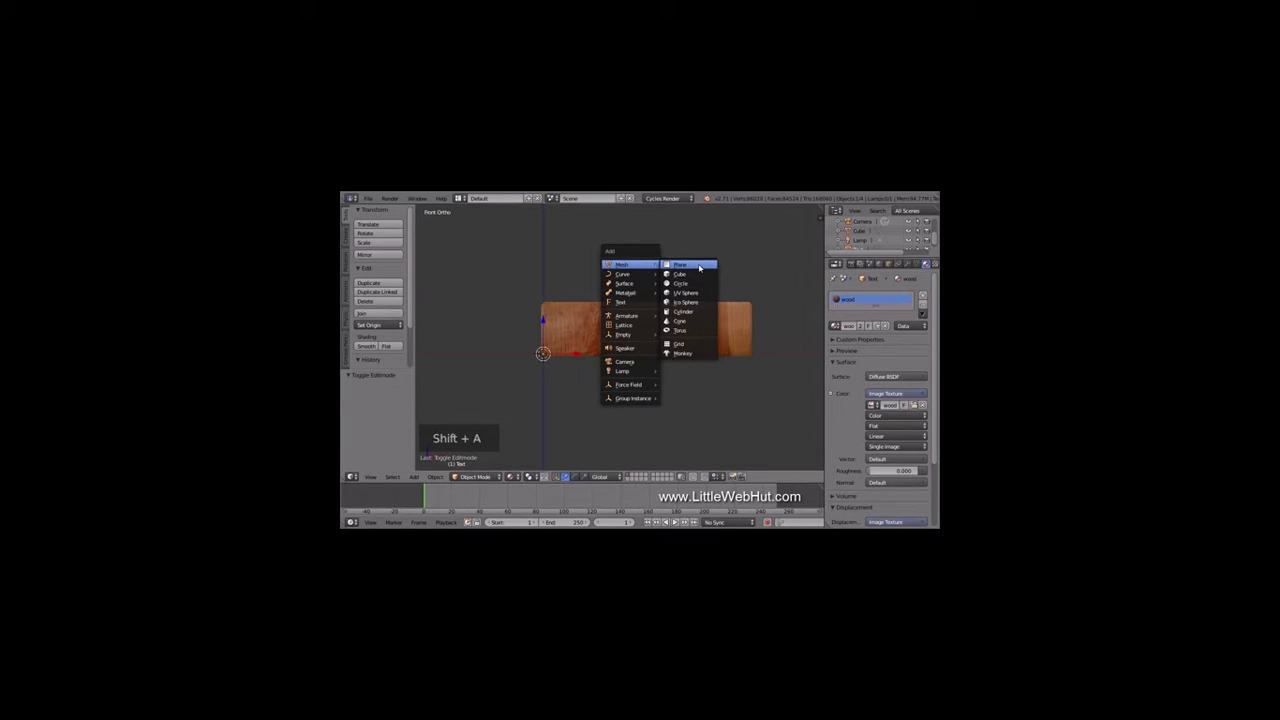
click(699, 267)
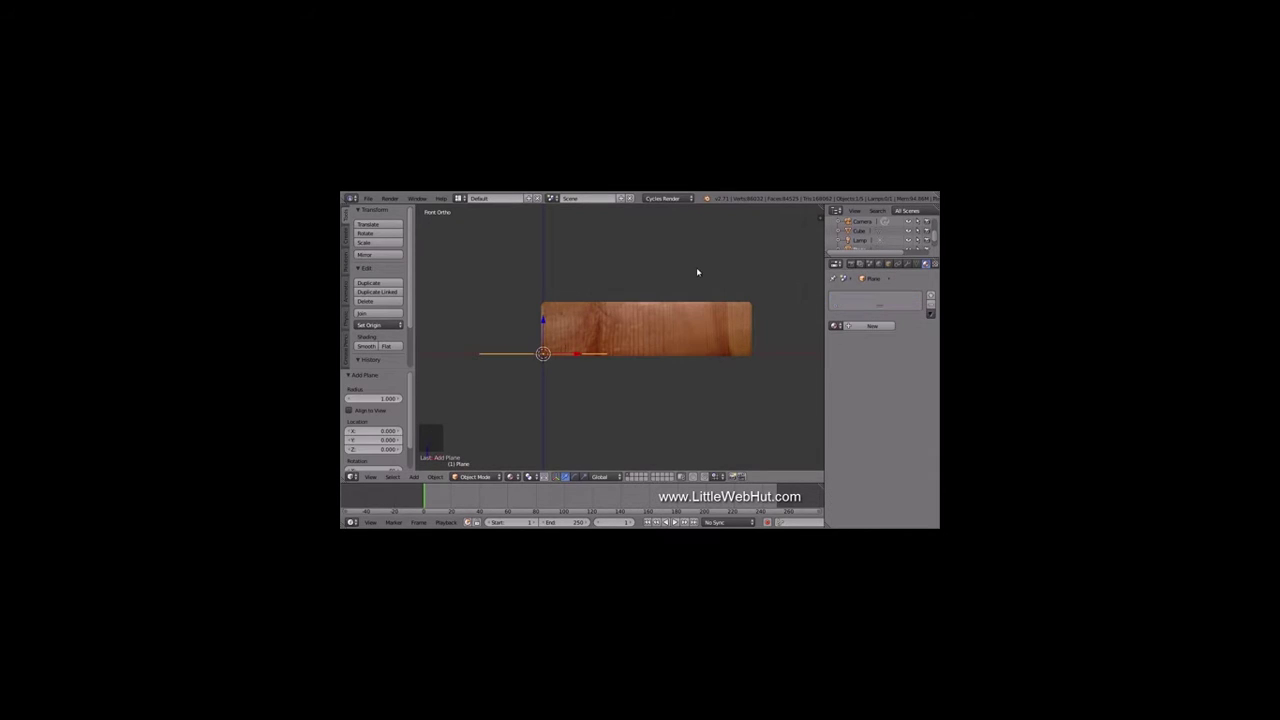
click(544, 322)
drag(544, 322, 543, 323)
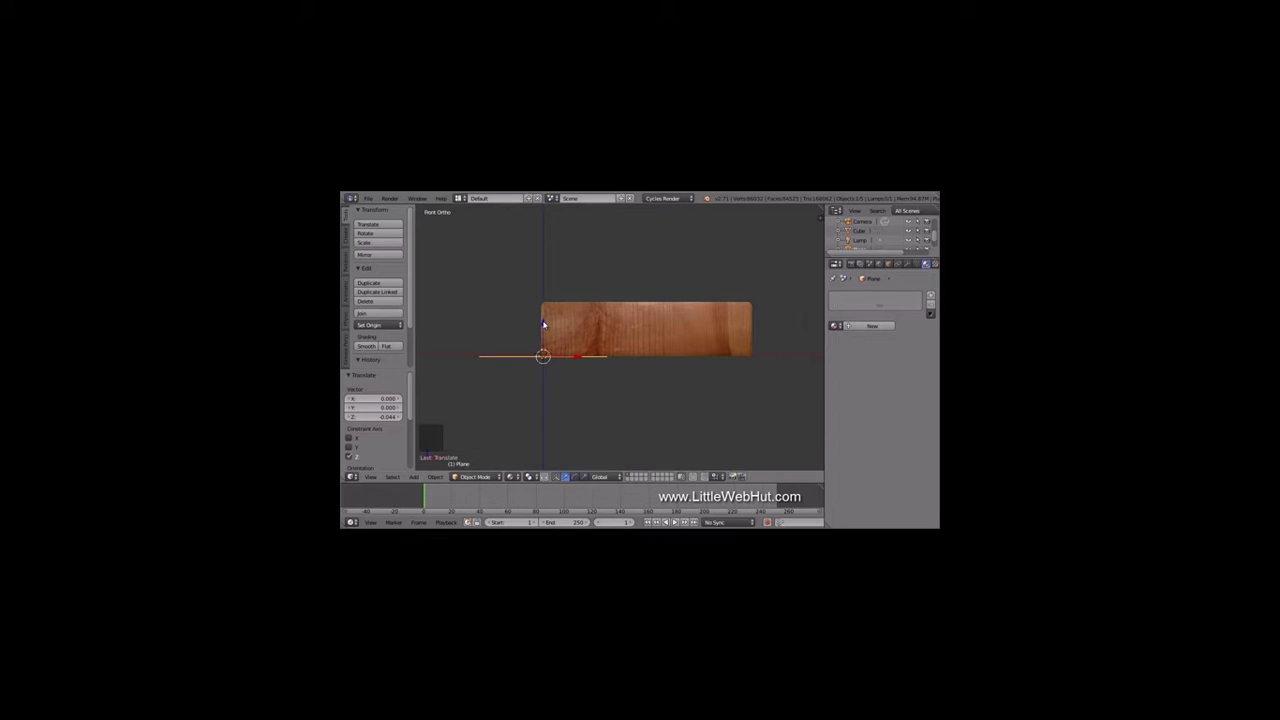
Step: Scale the plane by 100 and give it a new material
text(s)
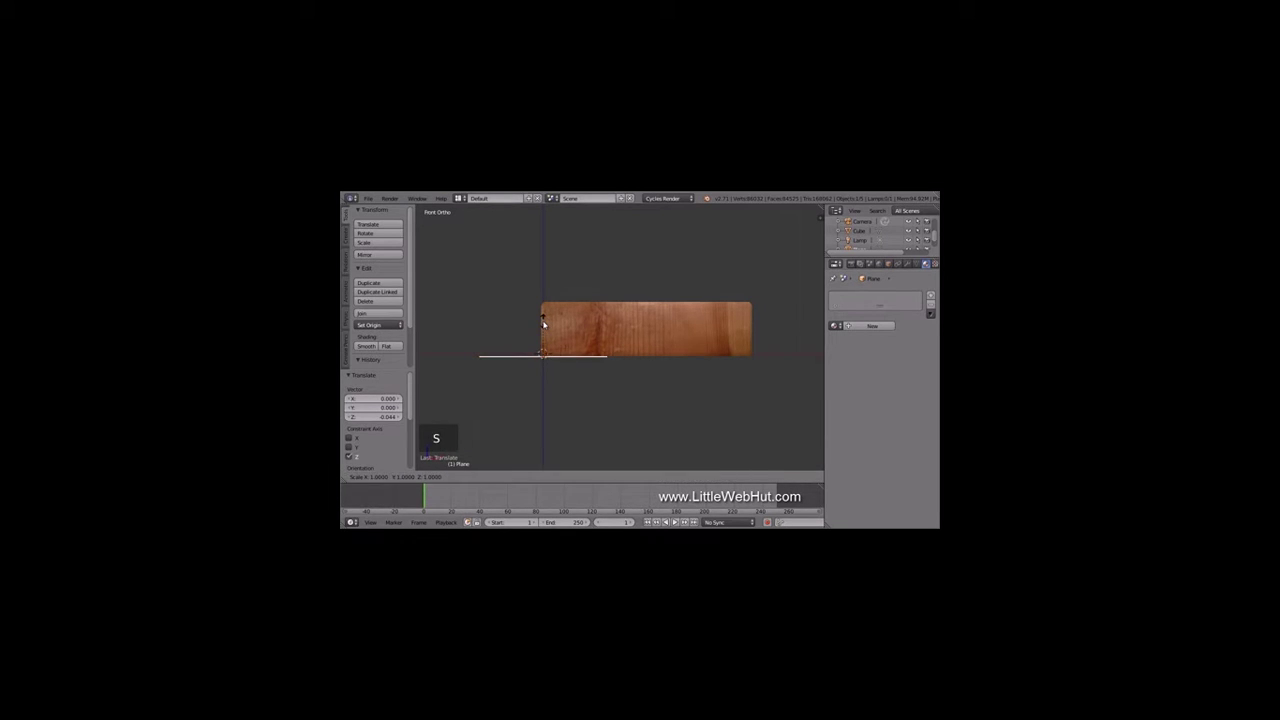
text(100)
key(Return)
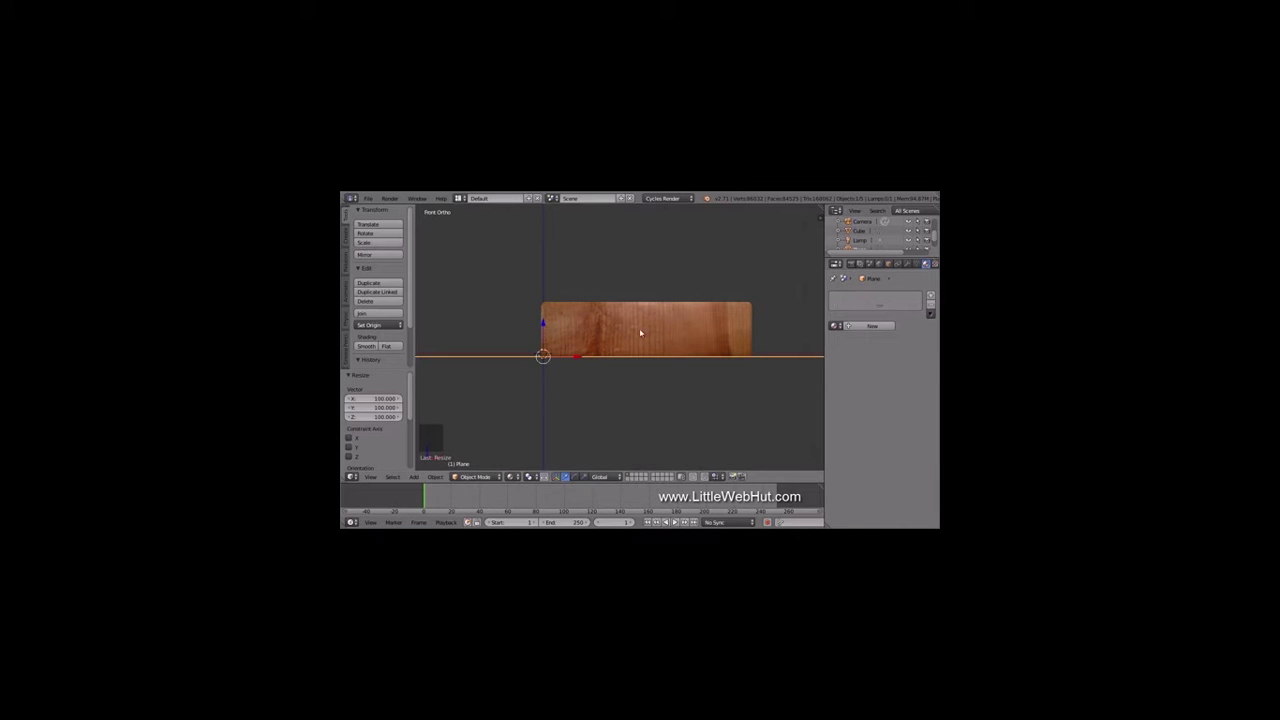
click(858, 328)
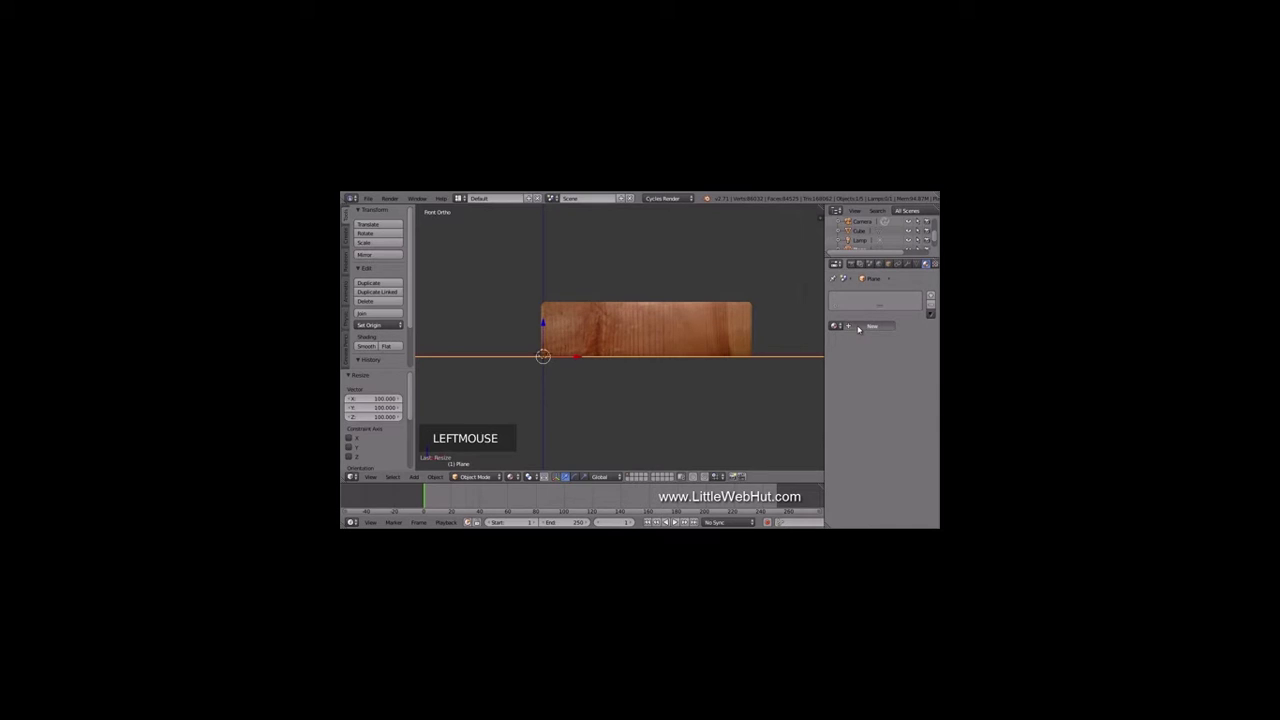
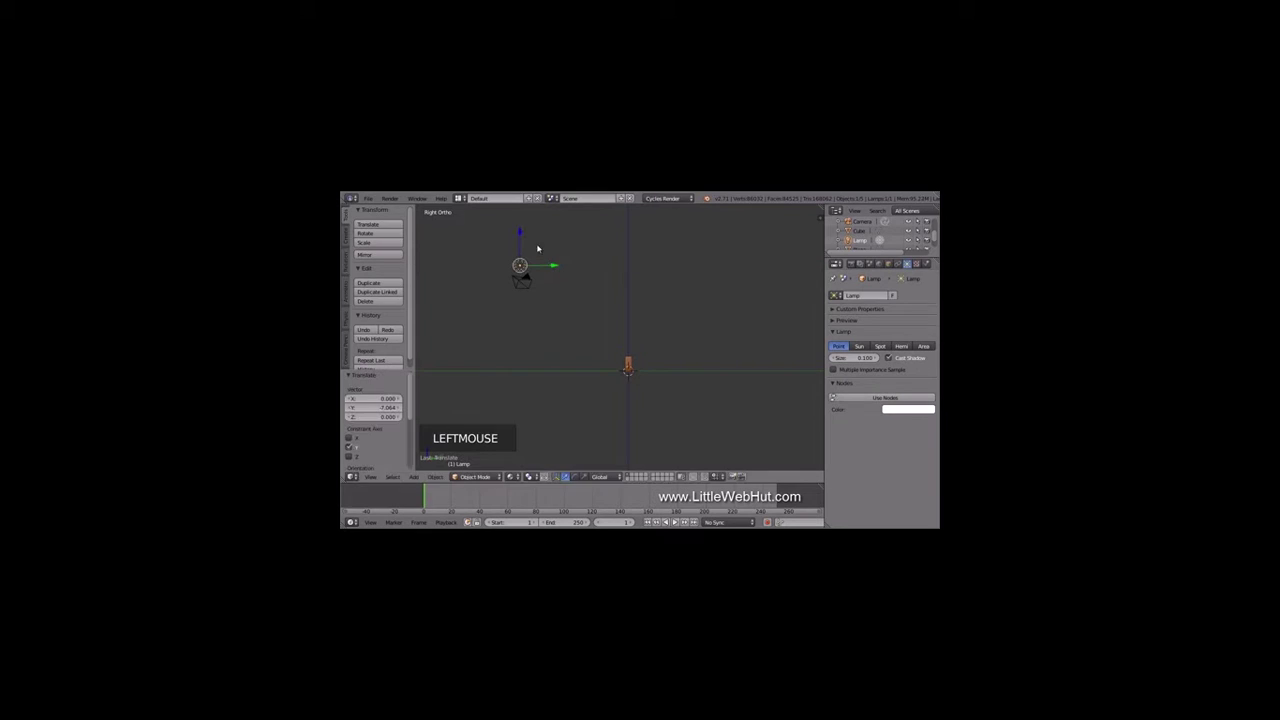
Step: Lower the lamp about 2.88 units along Z and make it a size 3 point lamp using nodes with emission strength 3000
drag(520, 236, 516, 285)
key(KP_1)
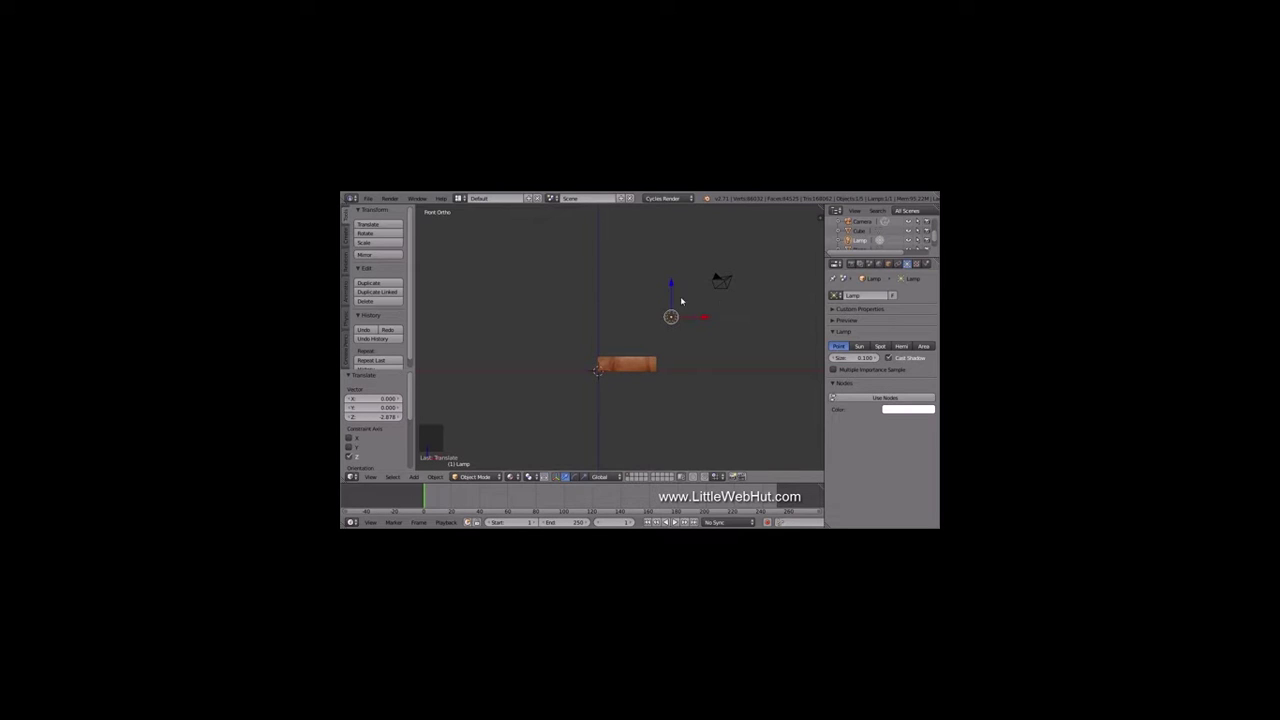
click(908, 267)
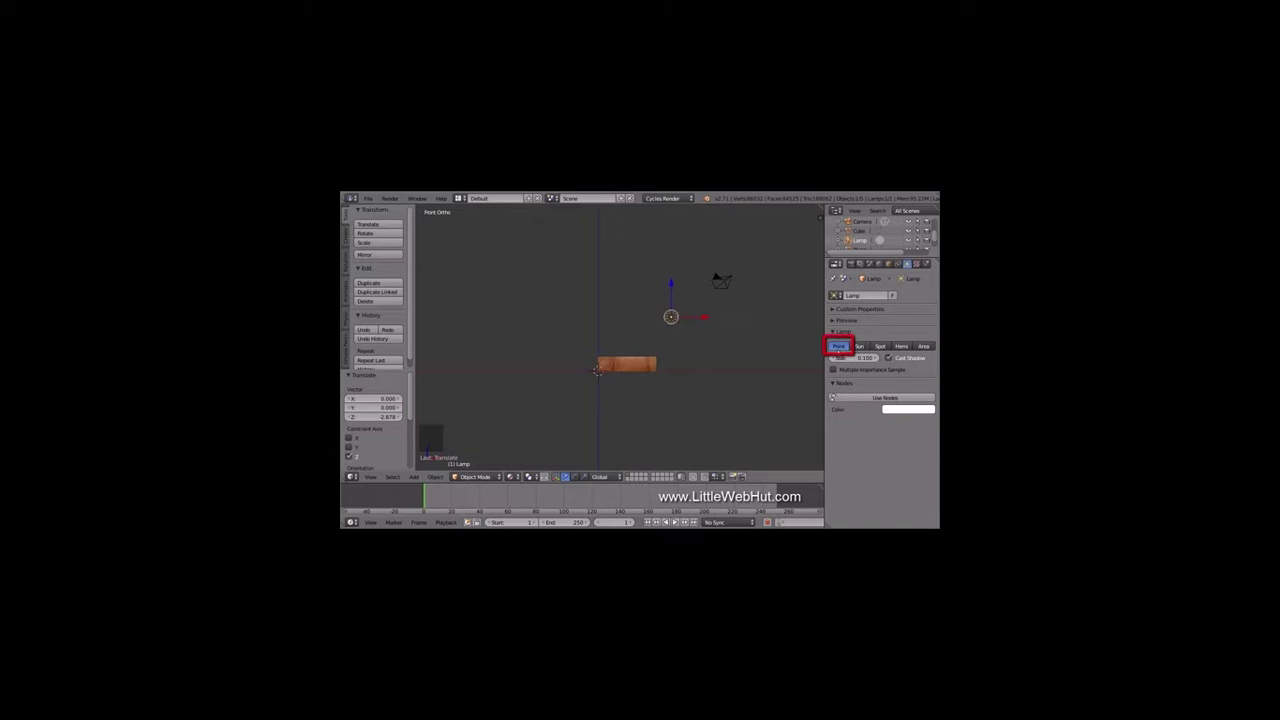
click(838, 346)
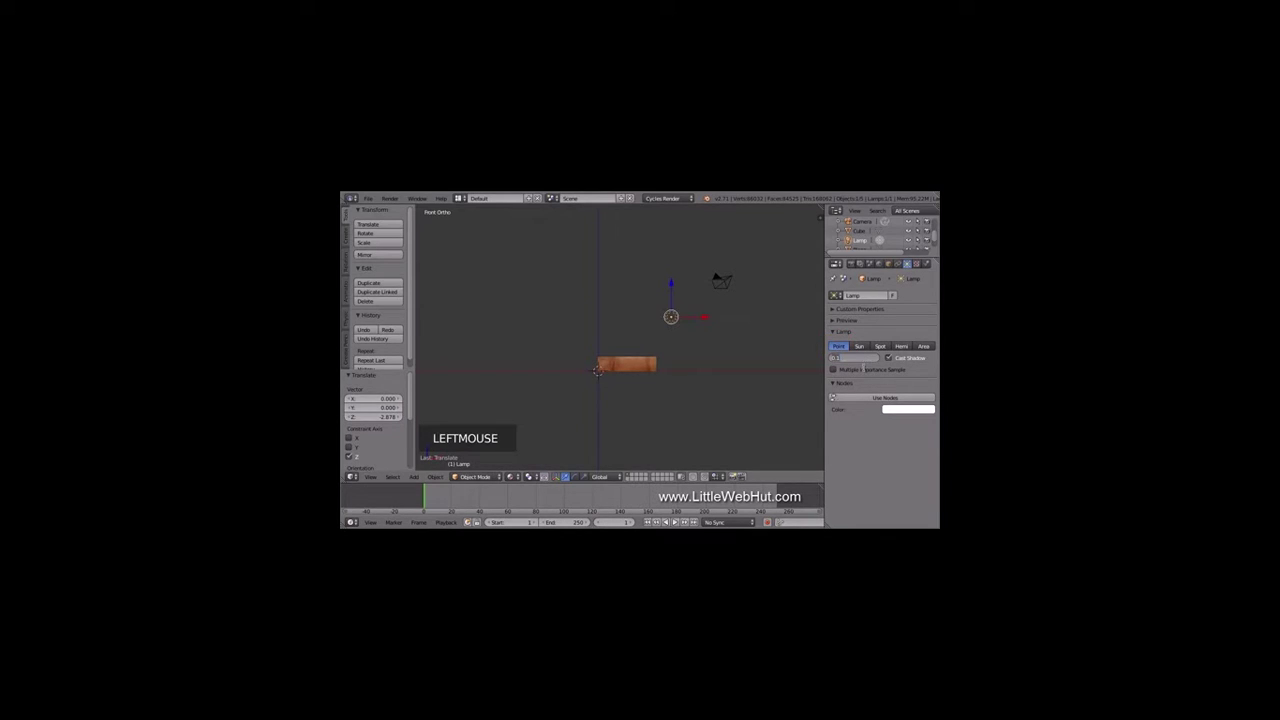
click(866, 398)
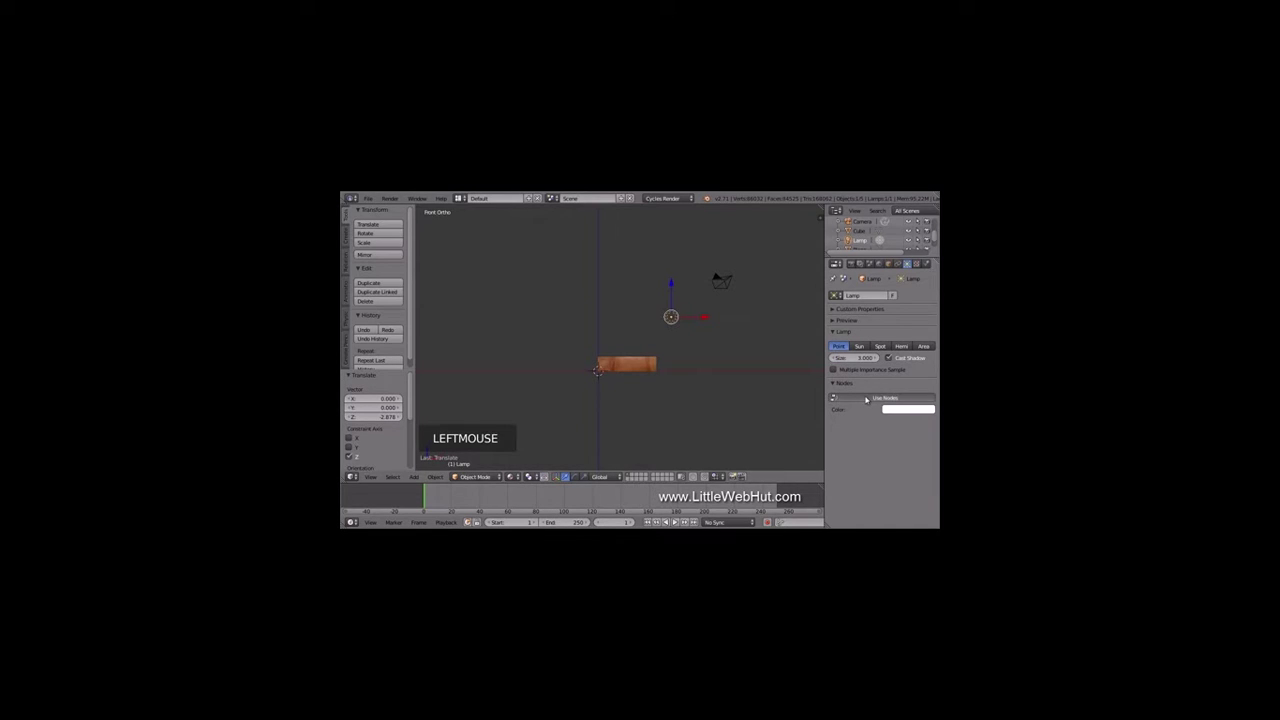
click(900, 438)
text(1000.000)
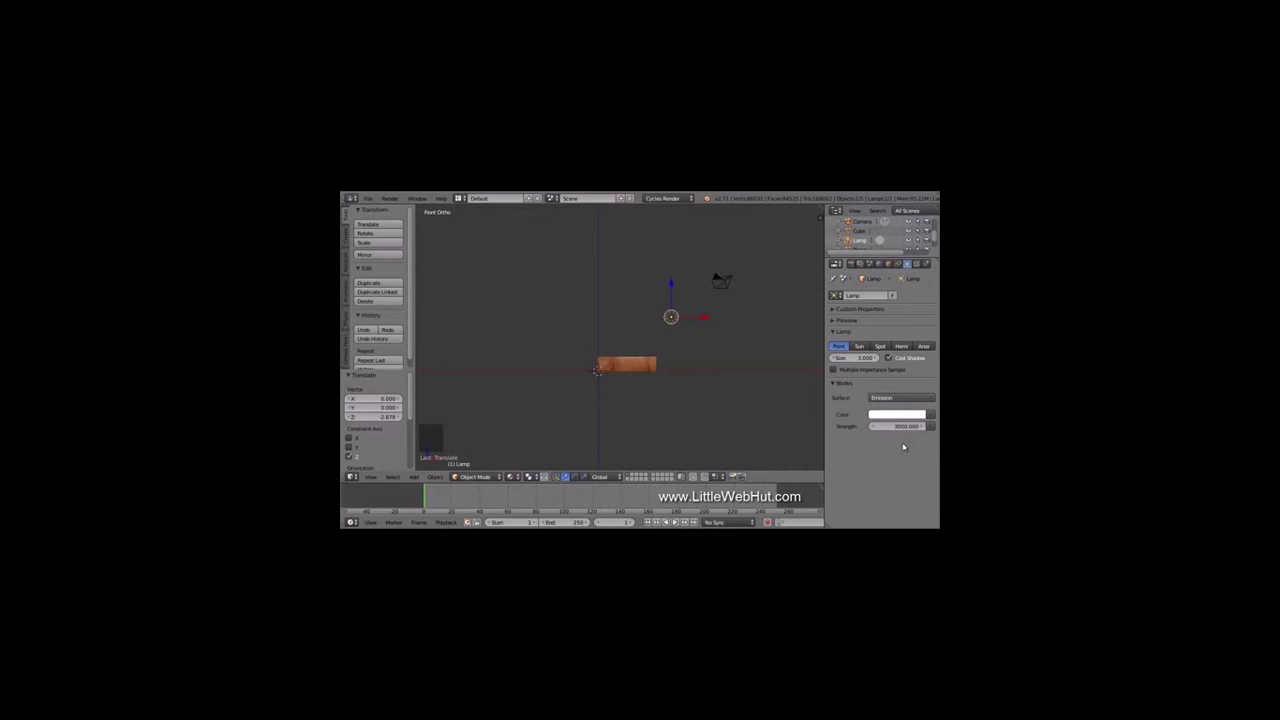
Step: Duplicate the lamp and place the copy about 7 units away along negative X, on the block's other side
key(shift+d)
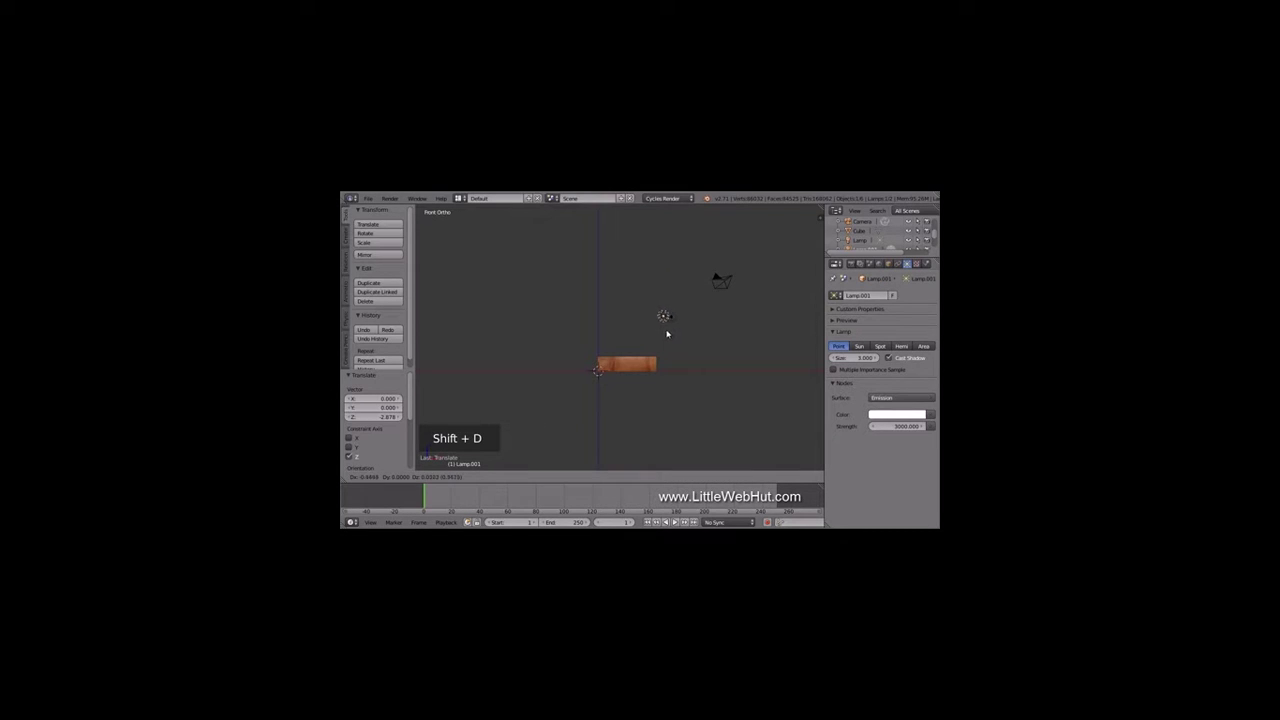
click(553, 335)
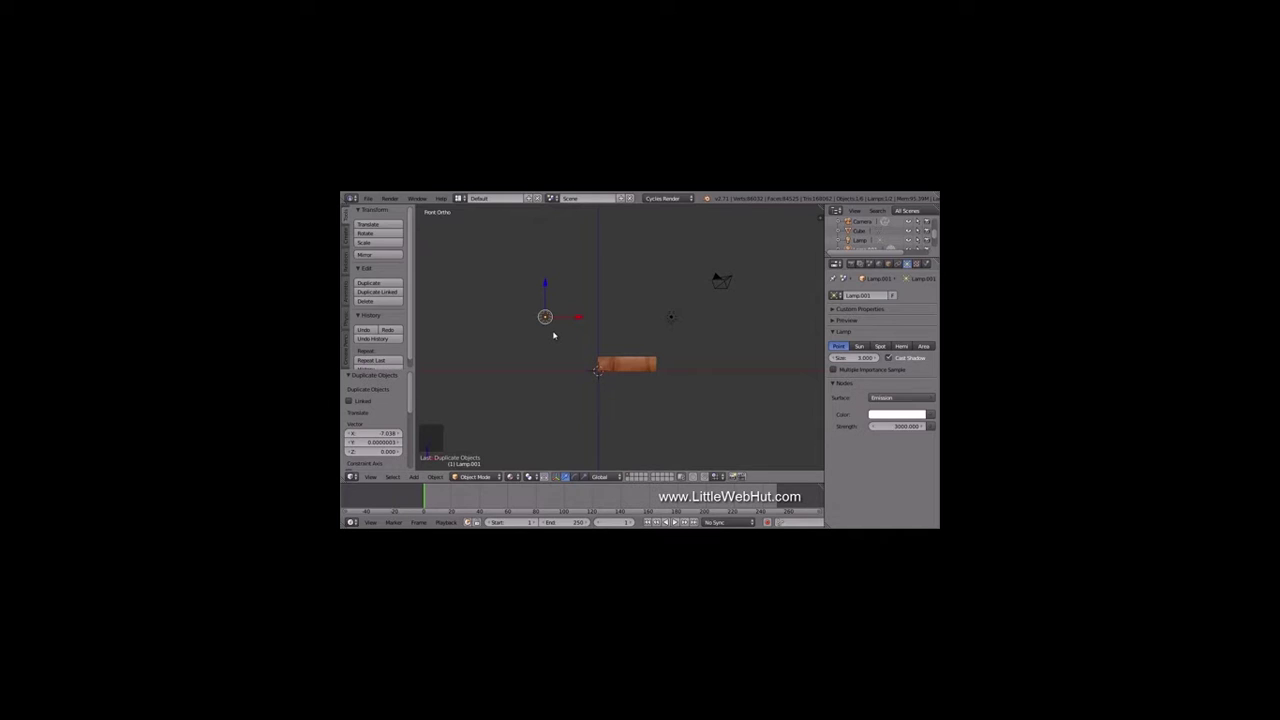
Step: Lock the camera to the view and reframe the camera so the block's front nearly fills the frame at a slight angle
key(KP_0)
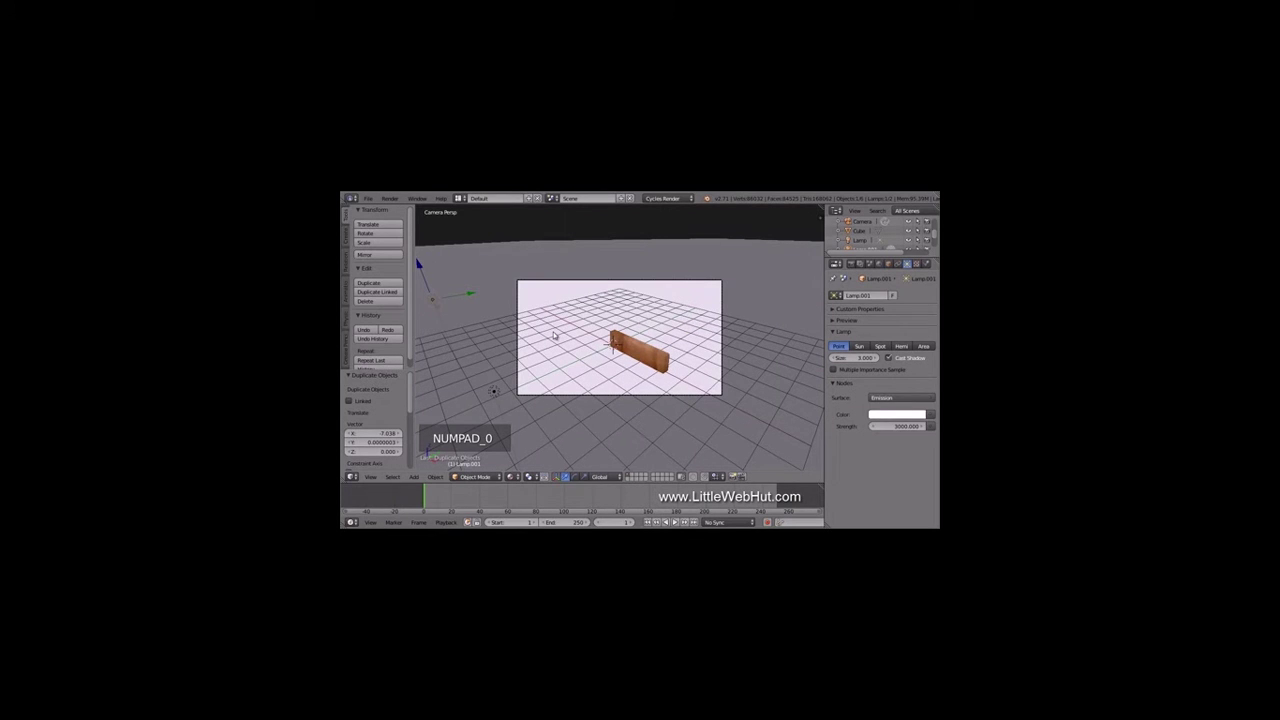
scroll(553, 336, up, 2)
scroll(554, 334, up, 1)
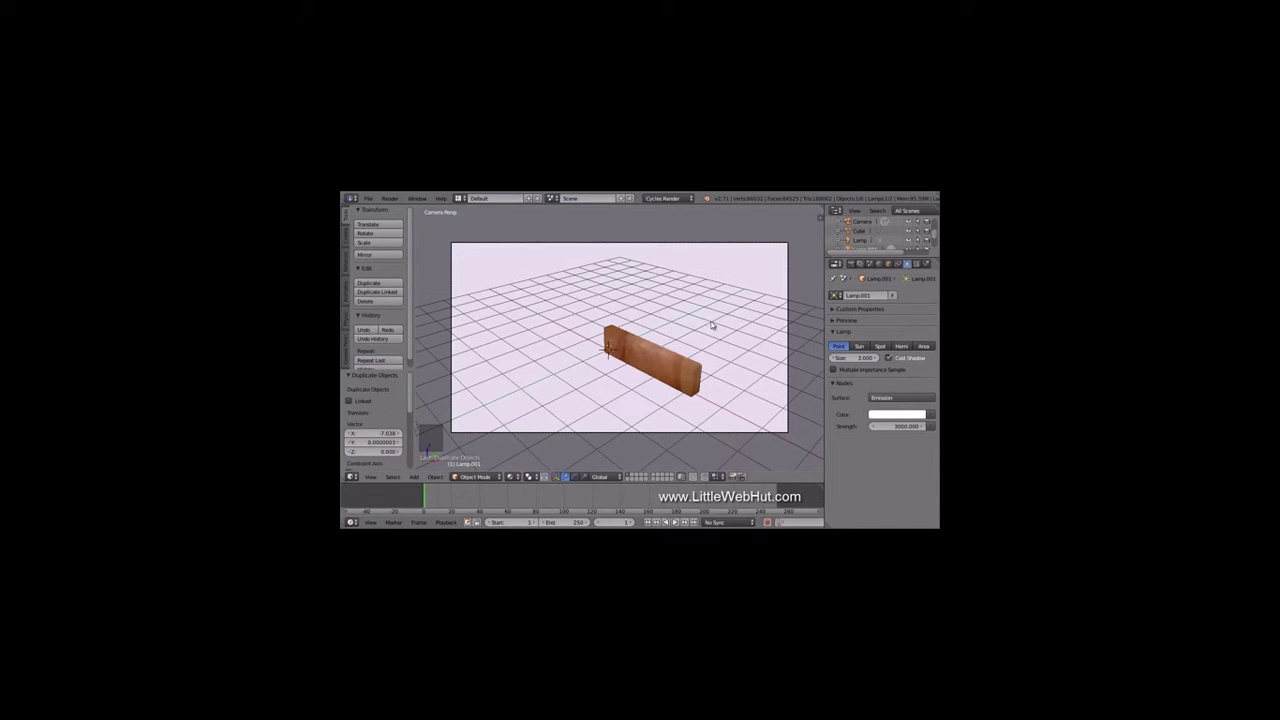
key(n)
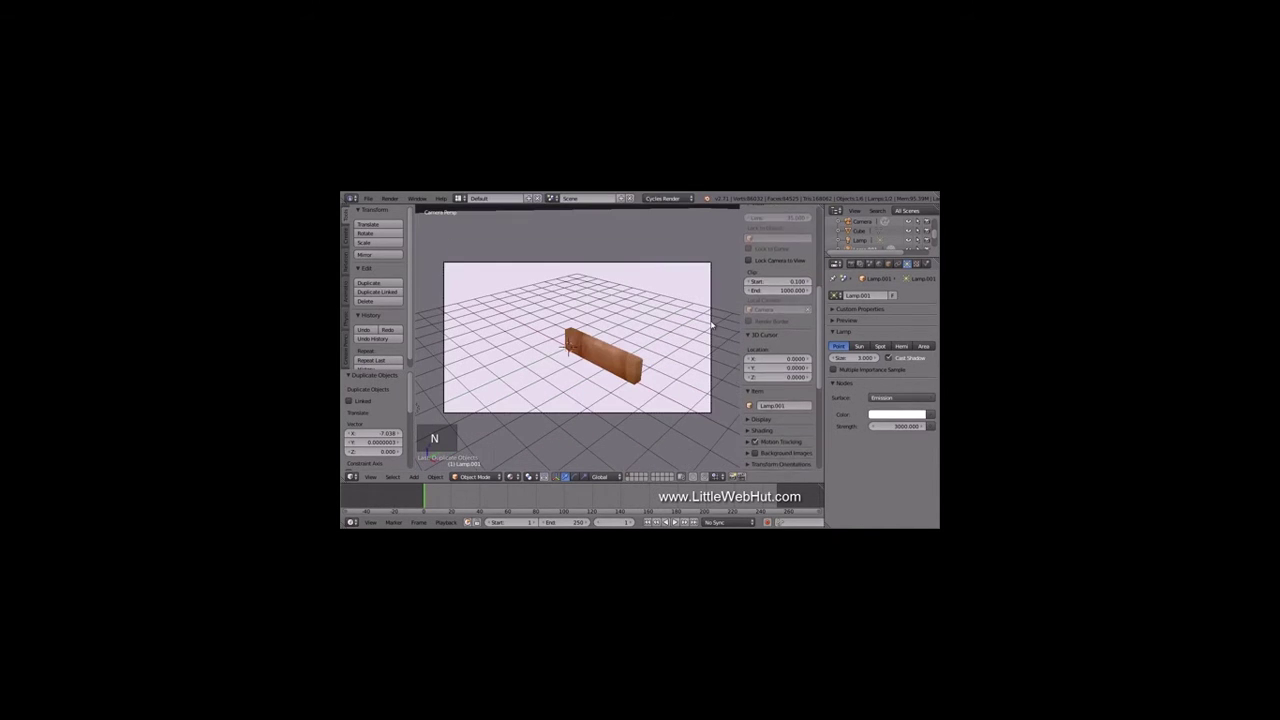
click(748, 260)
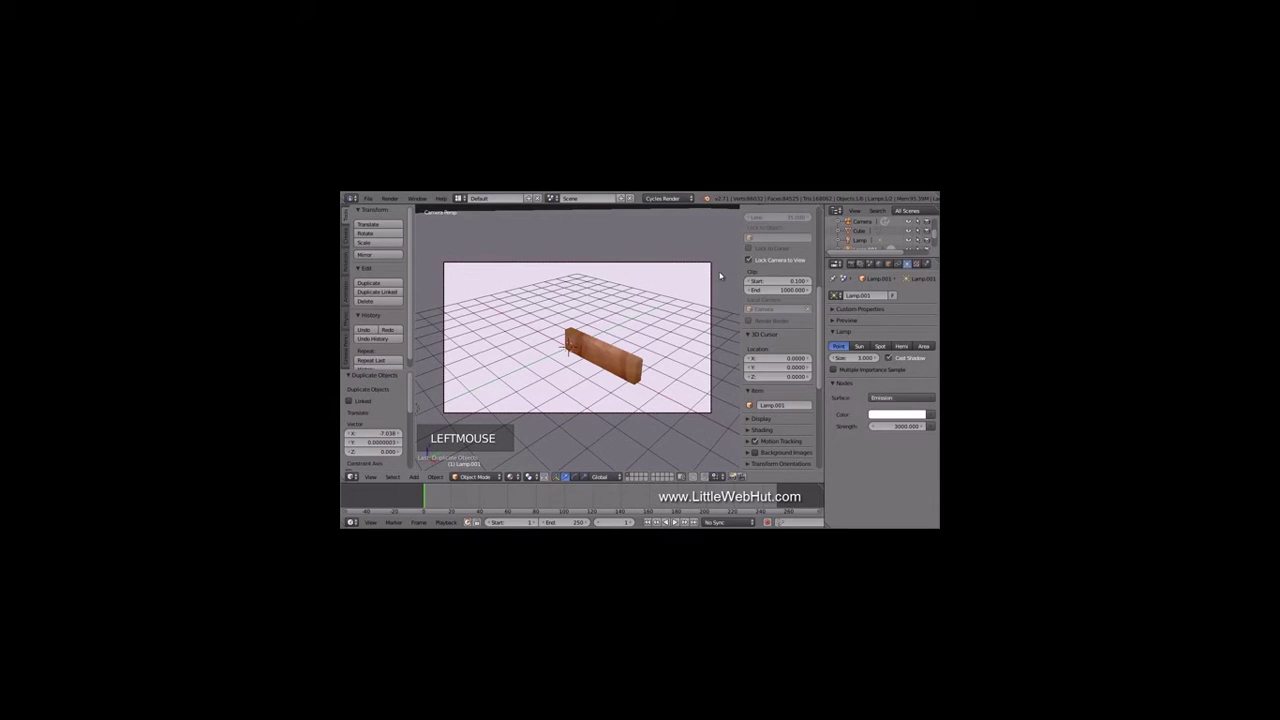
key(n)
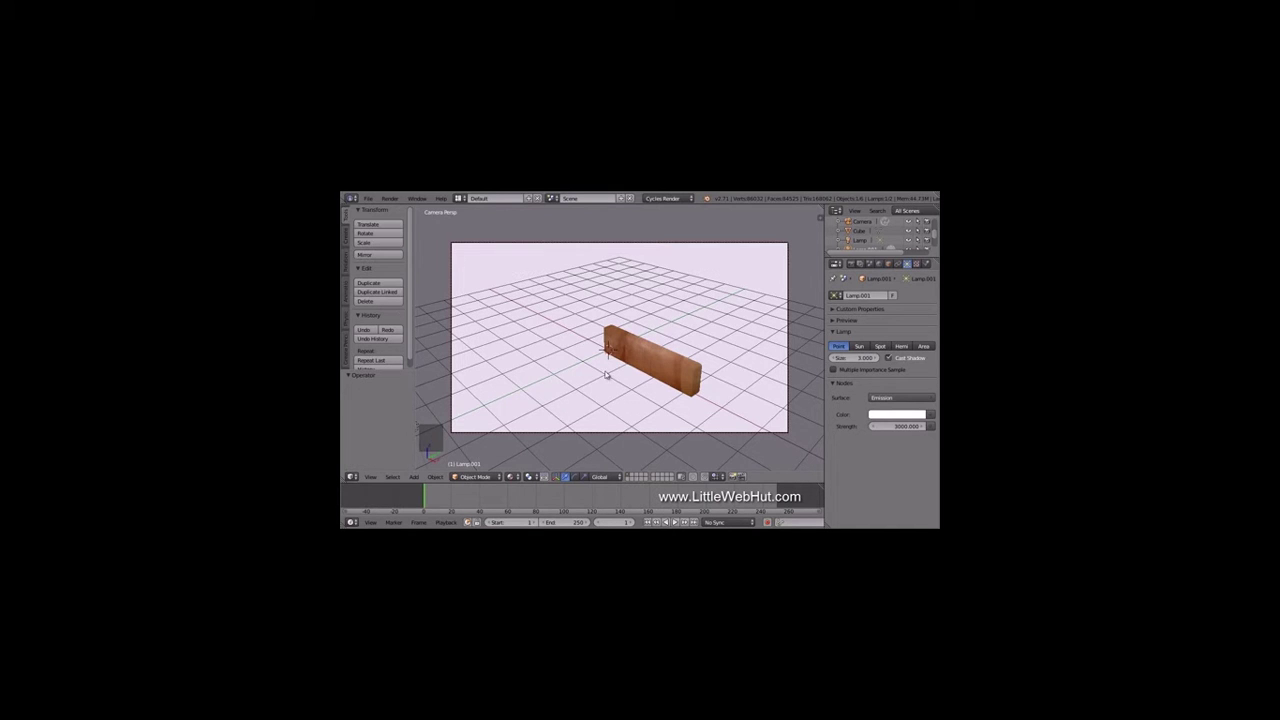
scroll(582, 388, up, 1)
scroll(582, 388, up, 5)
middle_drag(552, 386, 604, 309)
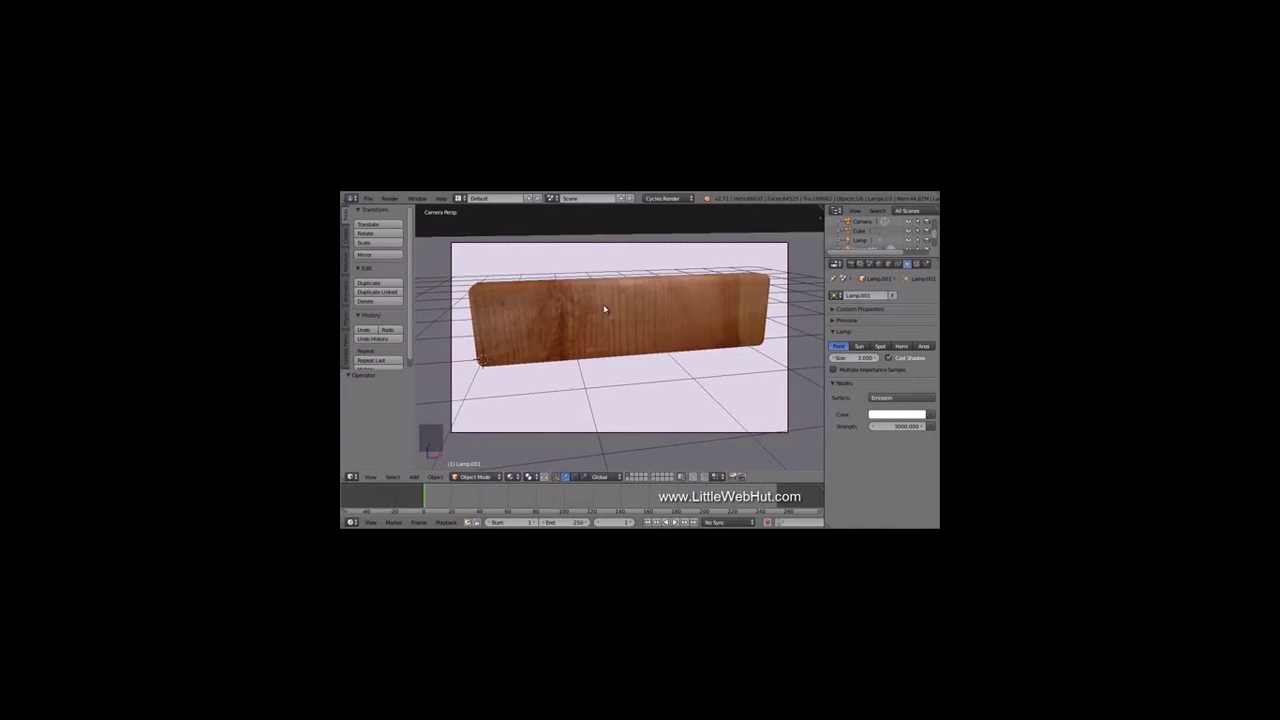
Step: Preview the camera view with Rendered viewport shading and switch the viewport to Solid shading
click(514, 477)
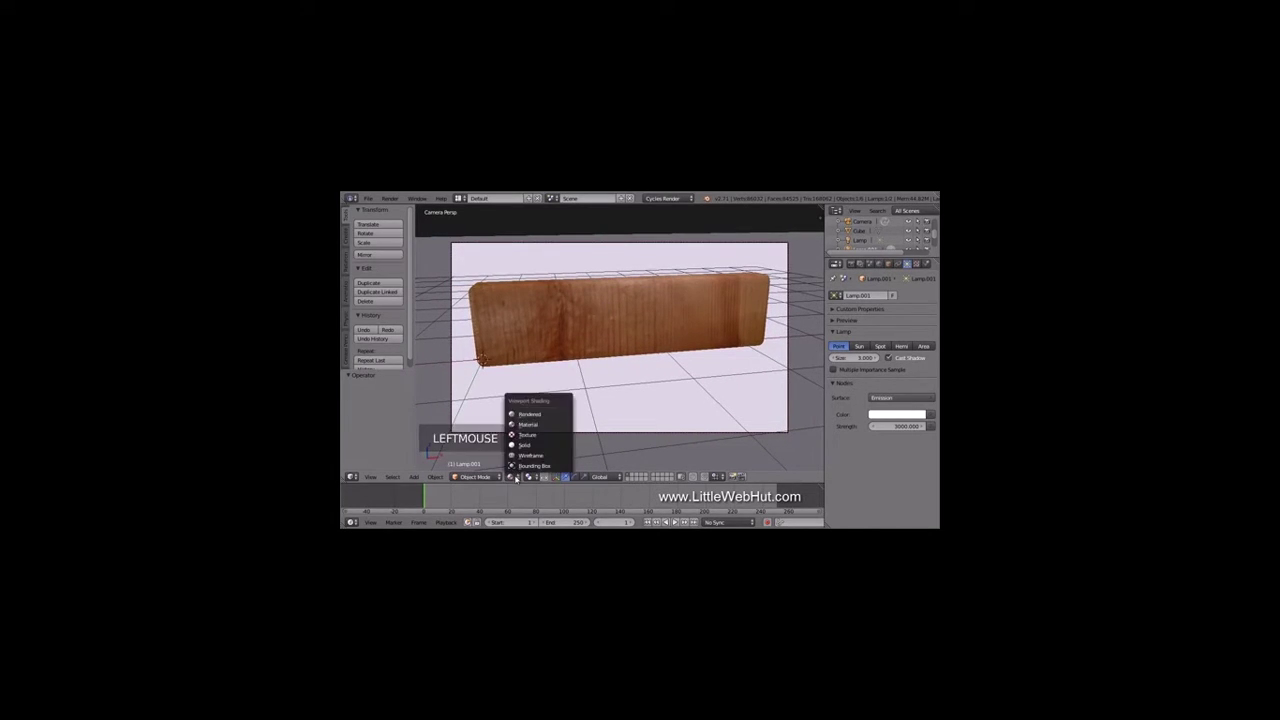
click(546, 415)
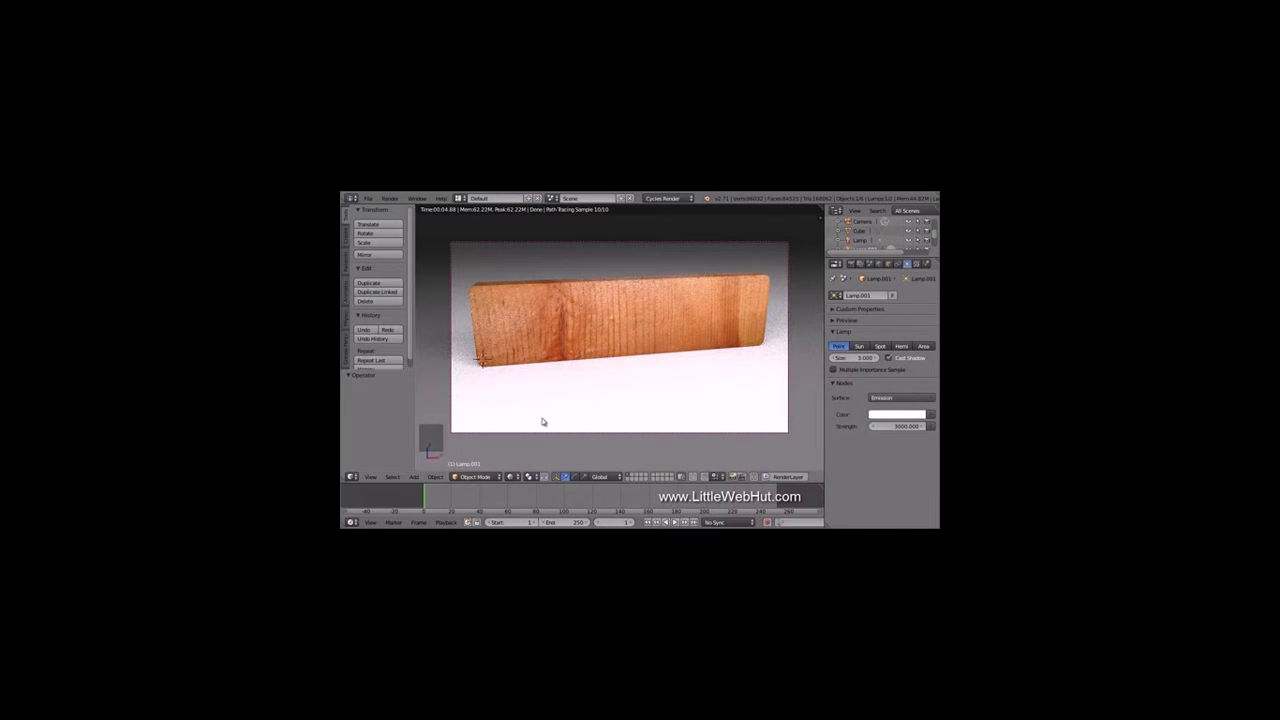
click(515, 477)
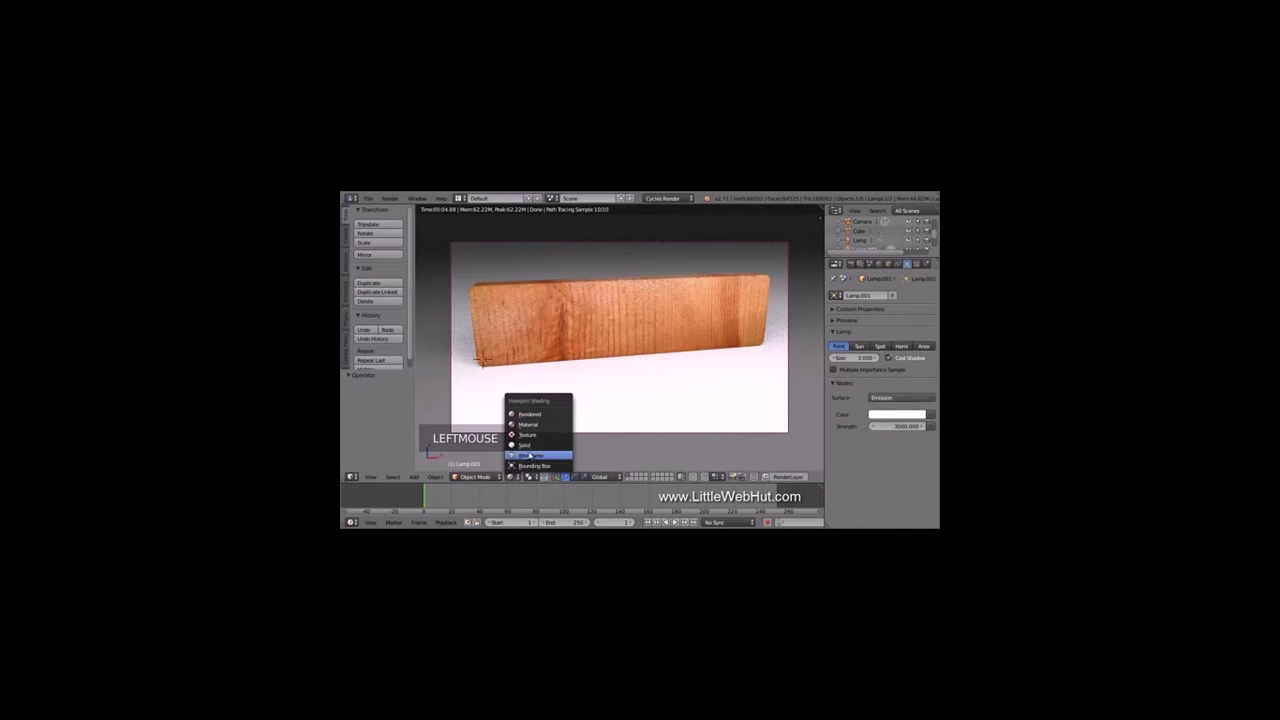
click(543, 447)
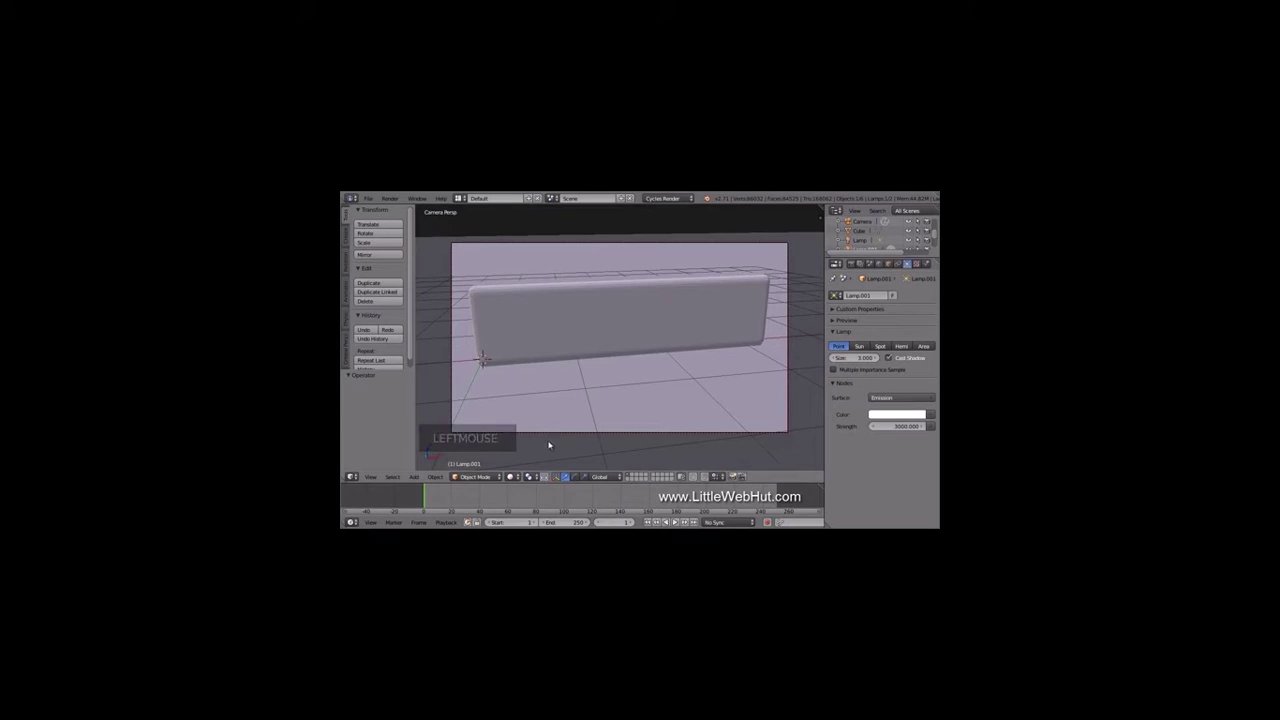
Step: Apply the Quick Explode effect to the cube and widen the Properties editor
right_click(643, 315)
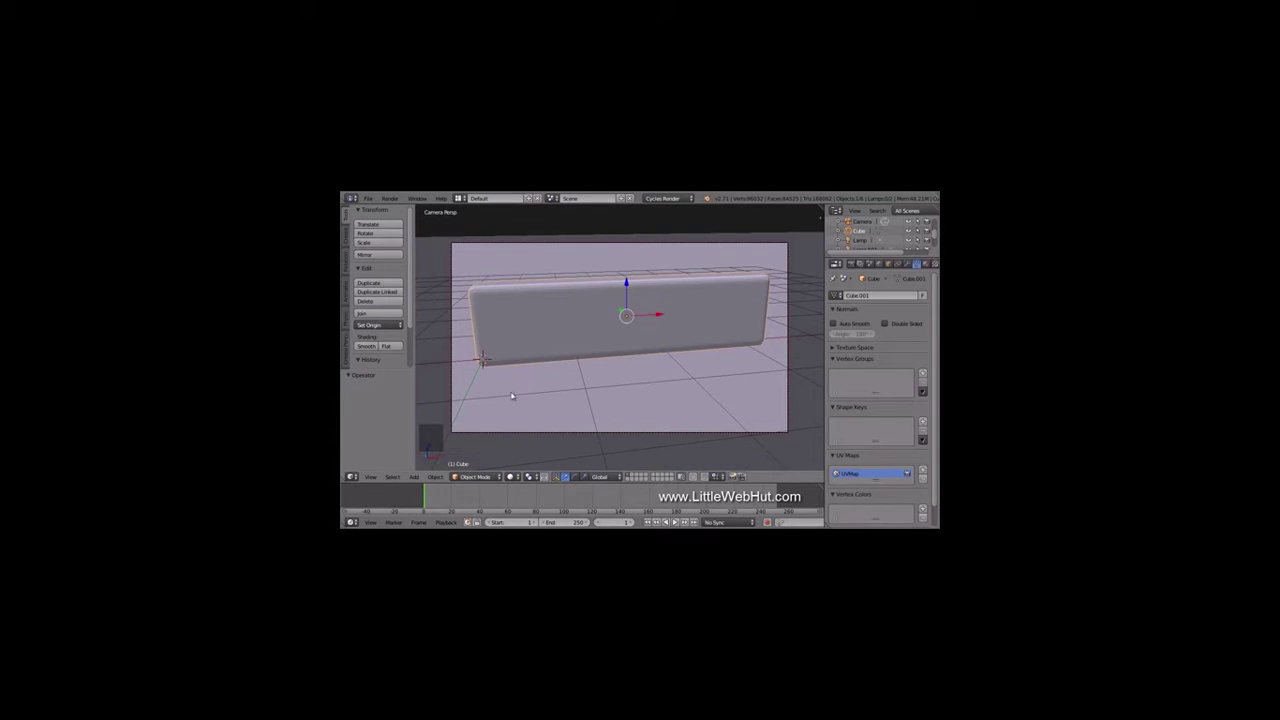
click(437, 477)
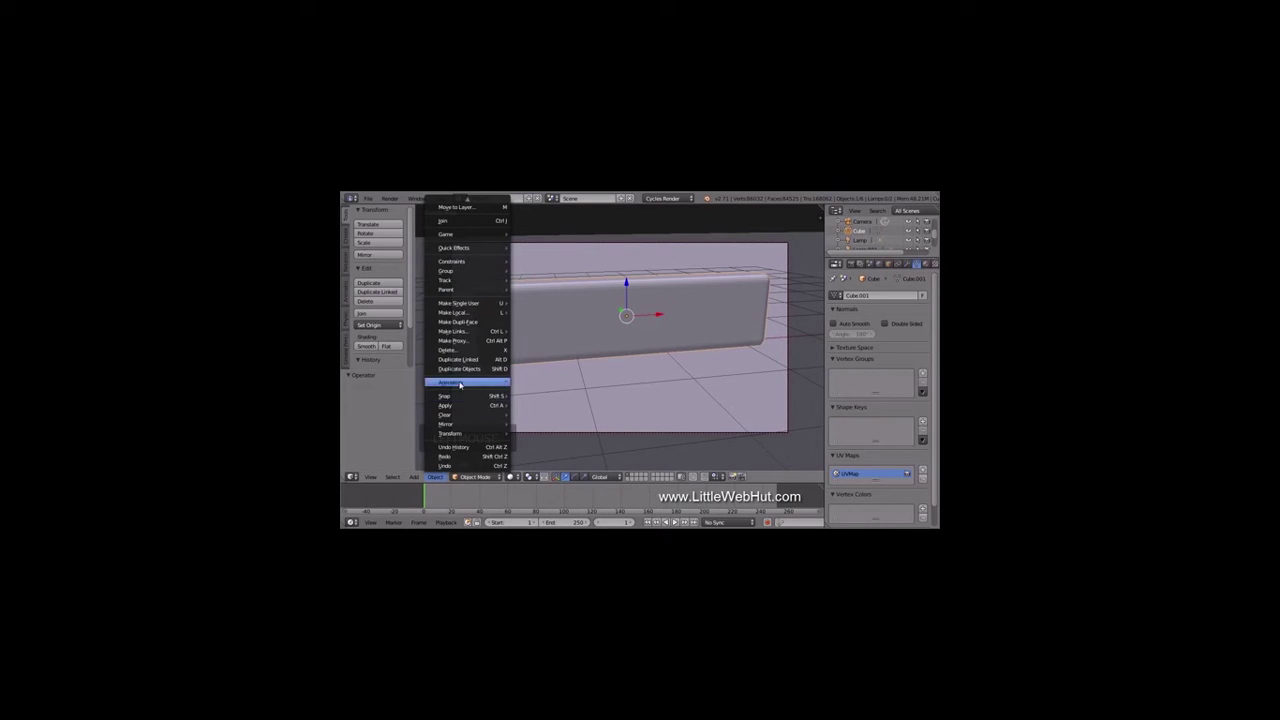
mouse_move(488, 250)
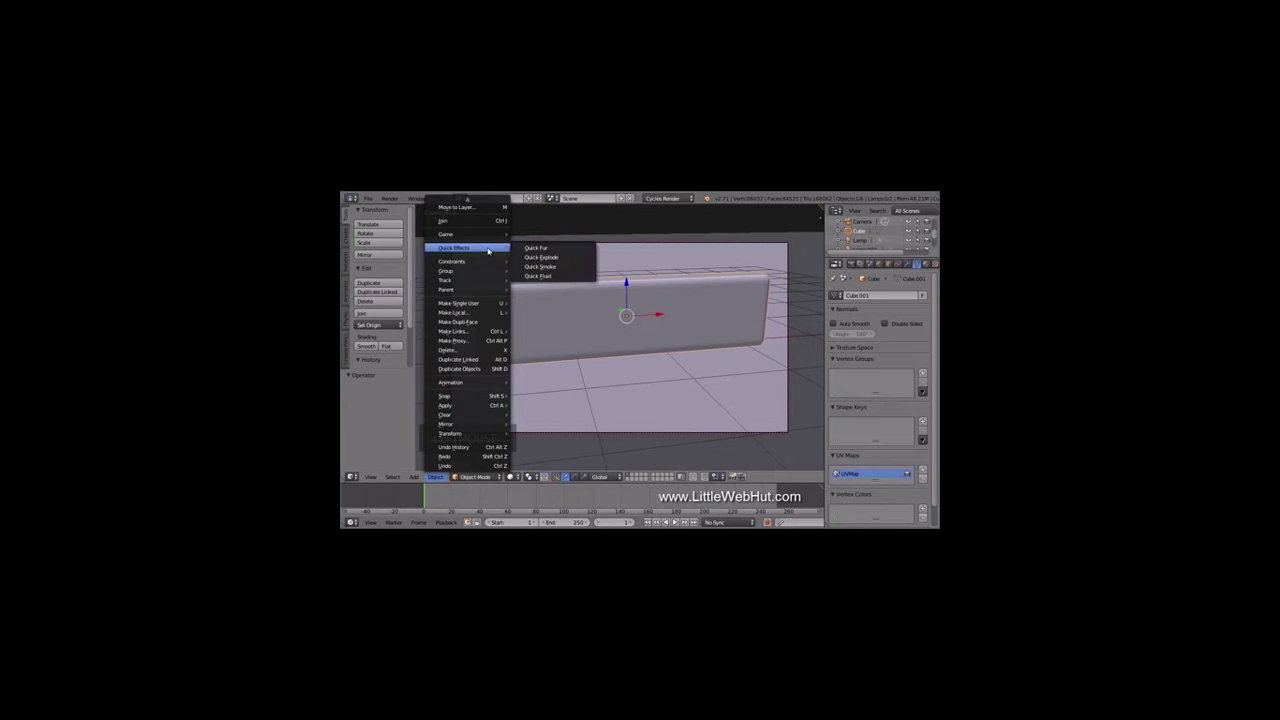
click(573, 260)
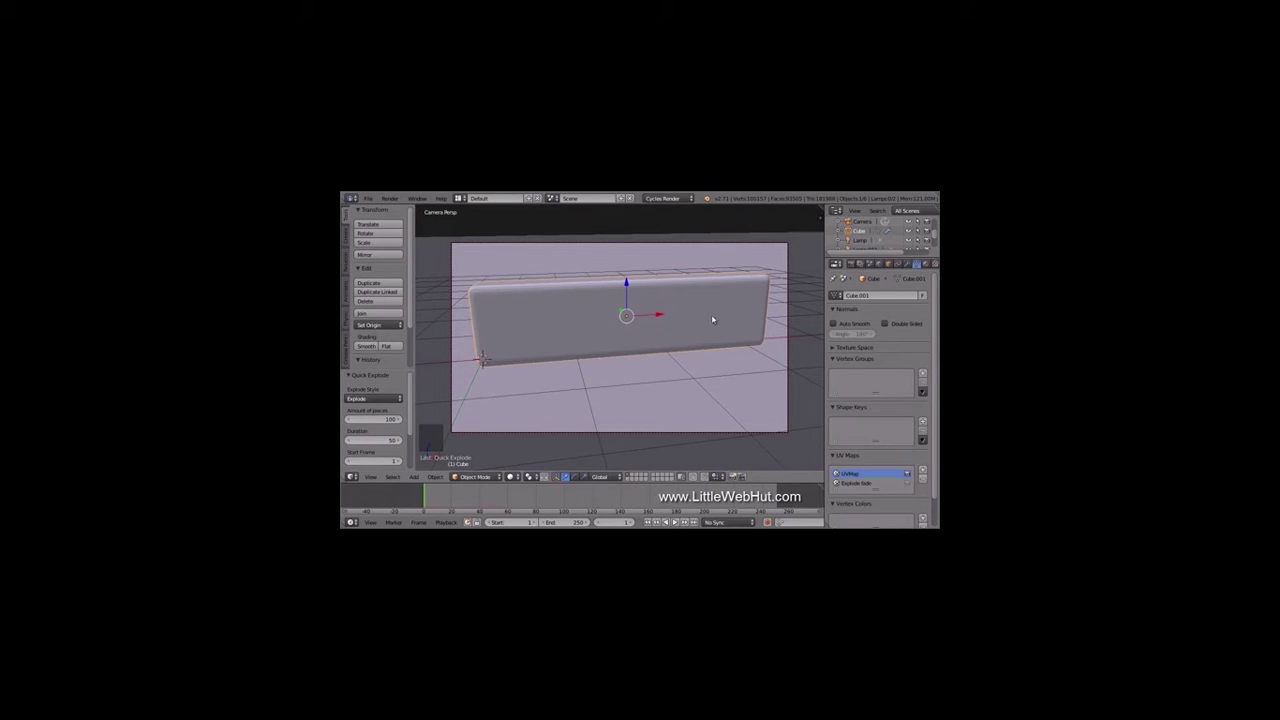
drag(822, 316, 808, 325)
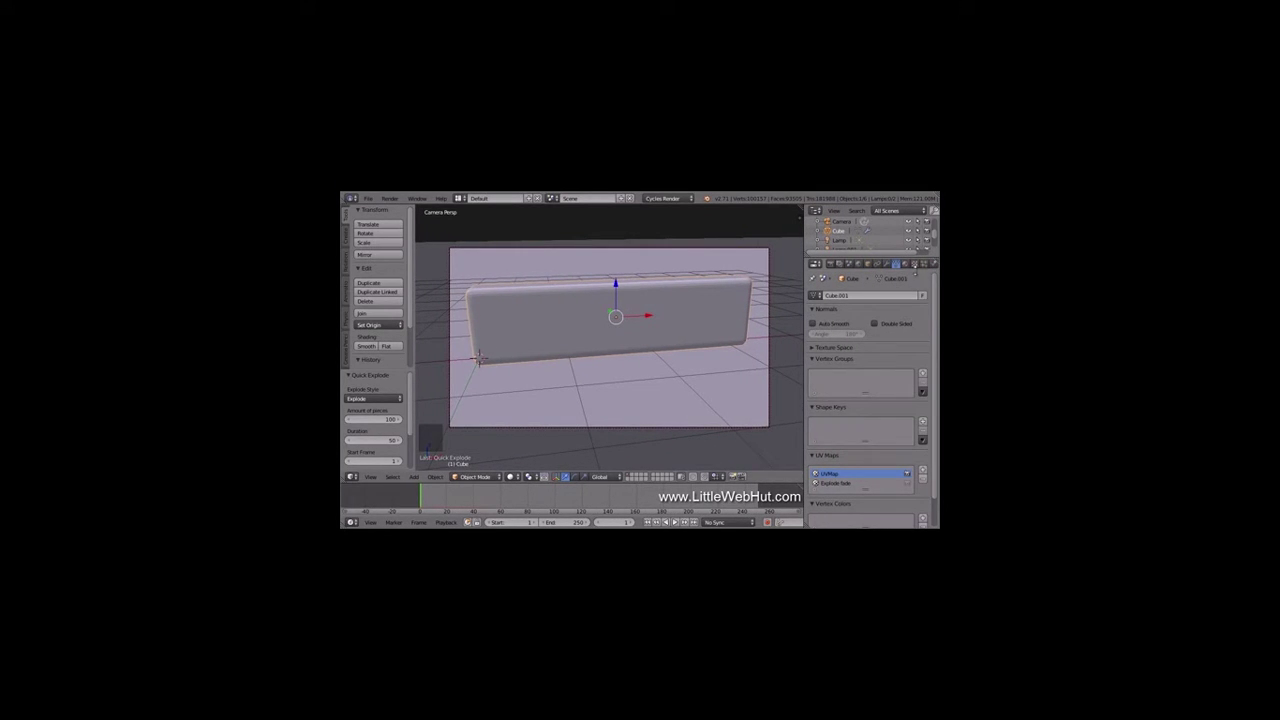
Step: Display the cube's particle system settings and set the animation's end frame to 100
click(924, 265)
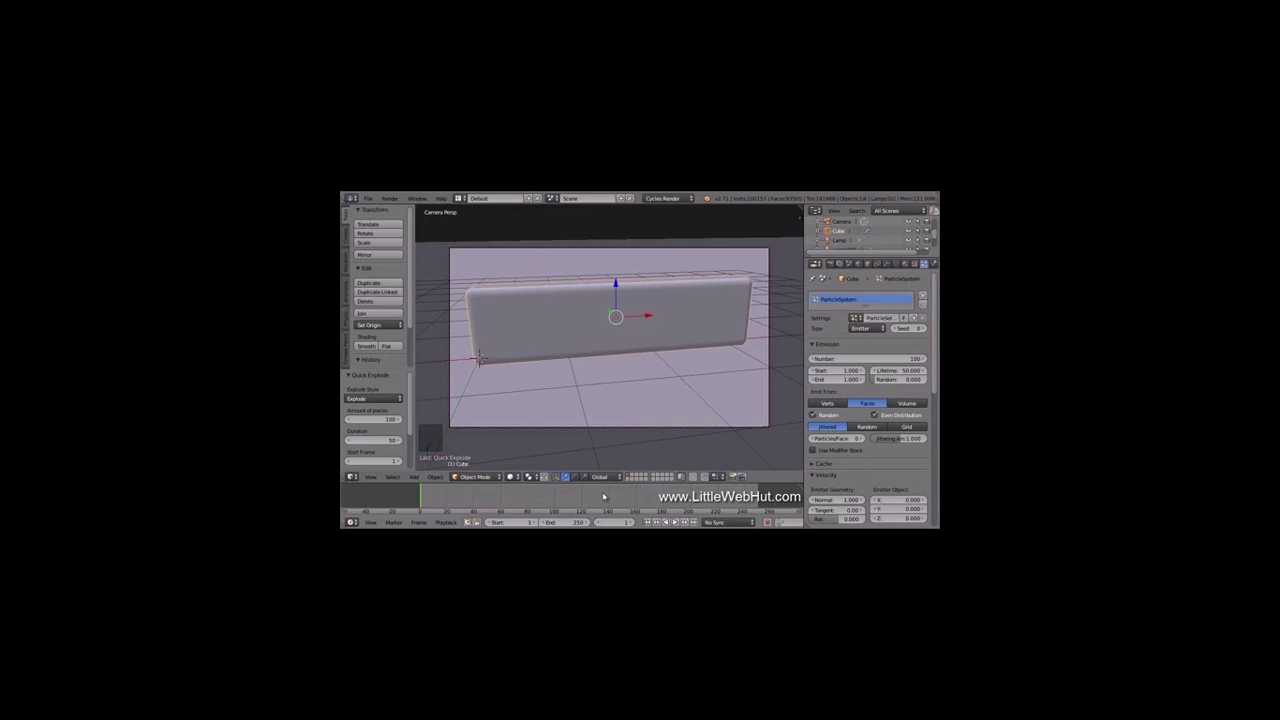
click(548, 522)
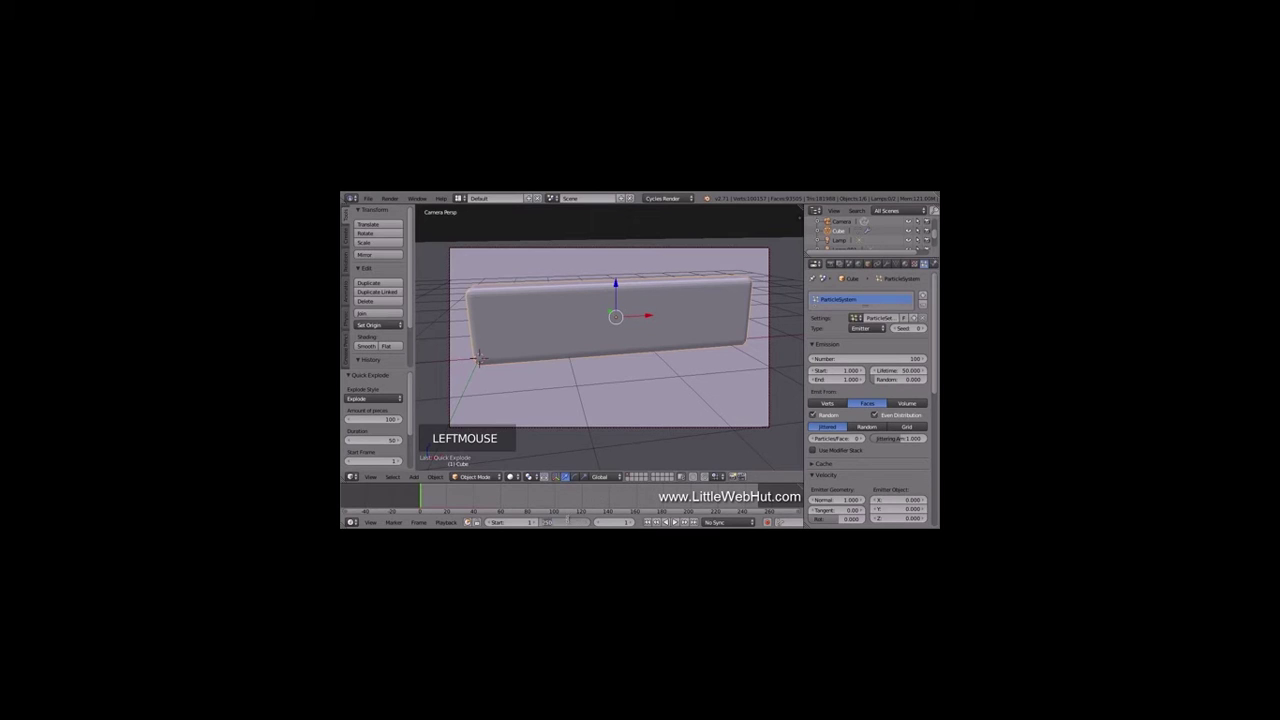
key(KP_0)
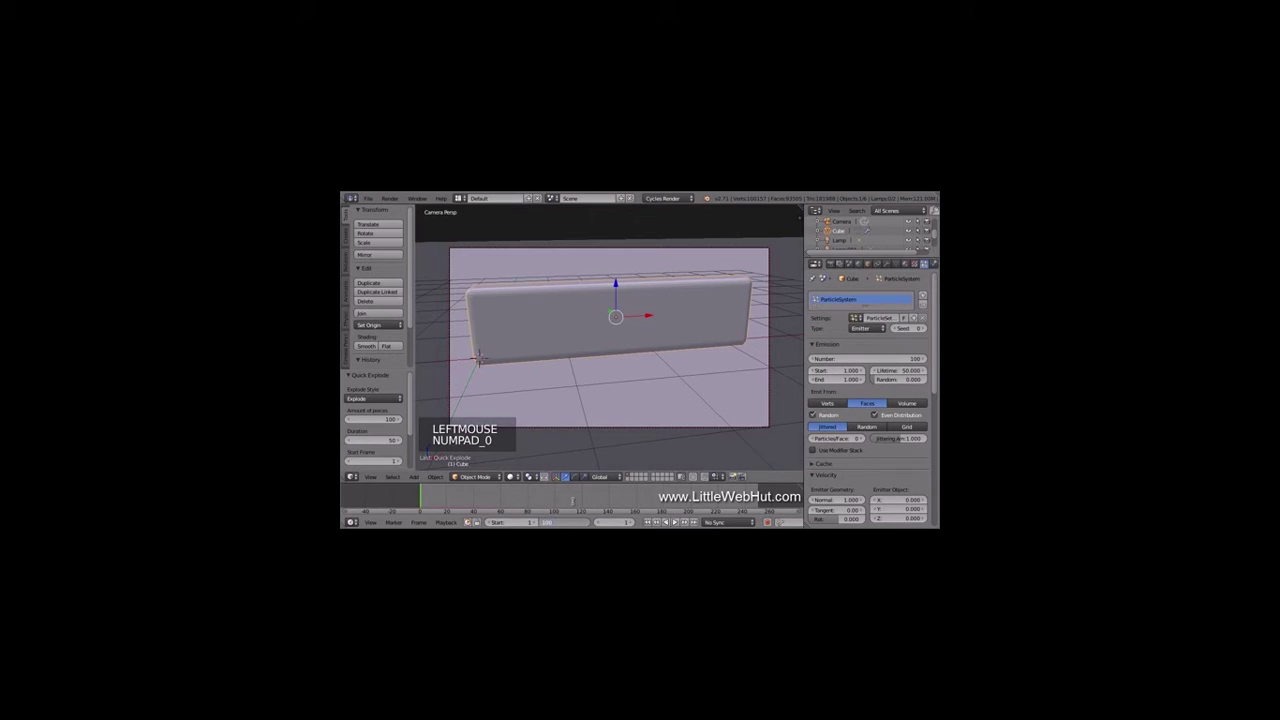
key(Return)
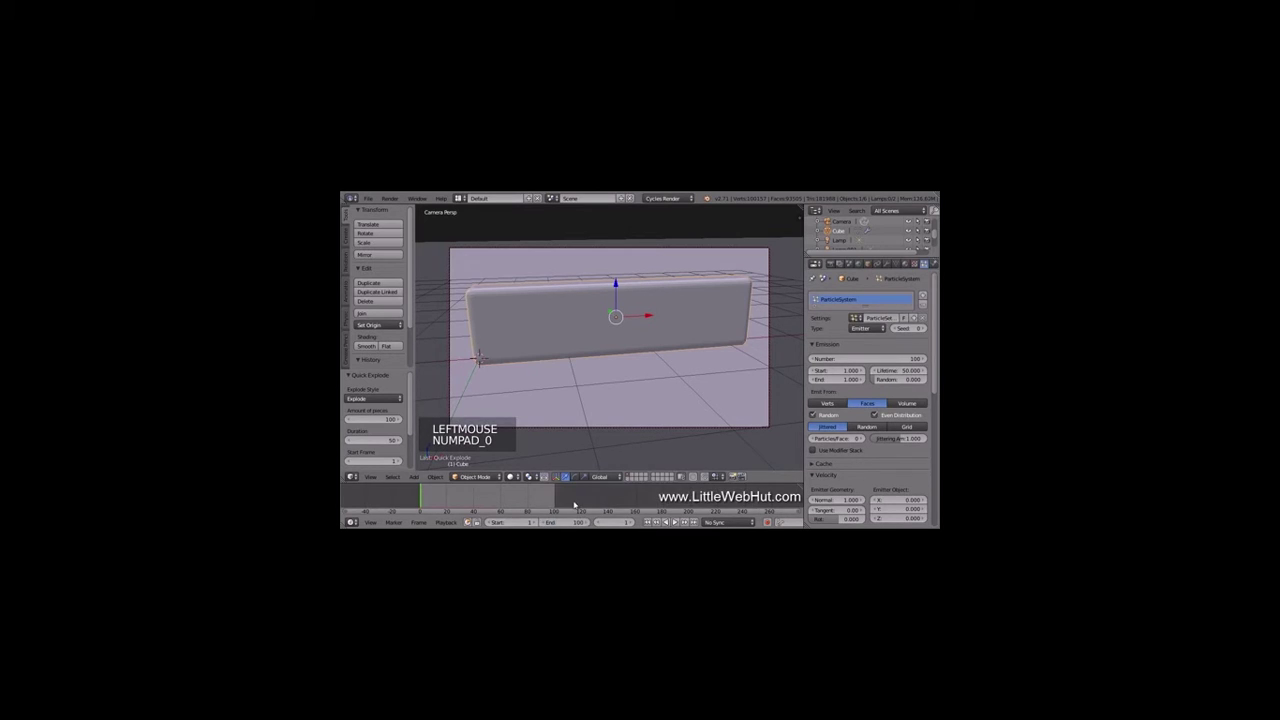
Step: Set the particle emission to start at frame 20 and end at frame 70
click(847, 381)
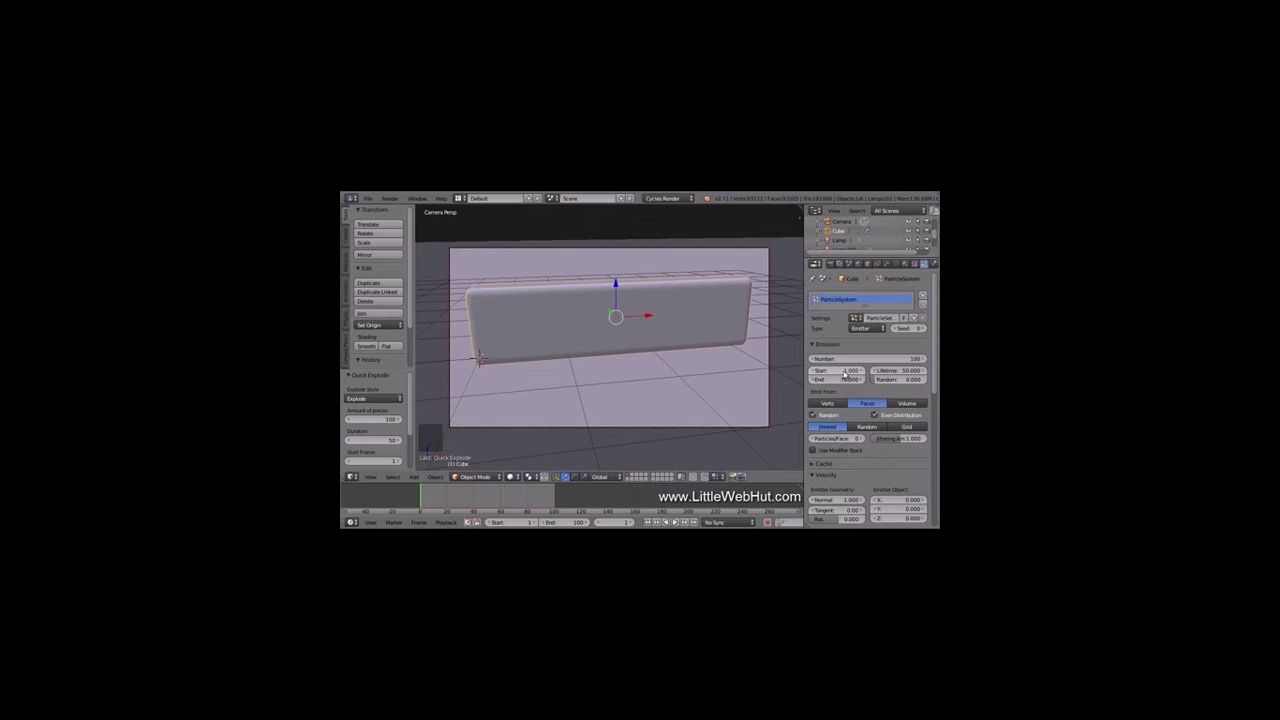
click(845, 372)
key(Return)
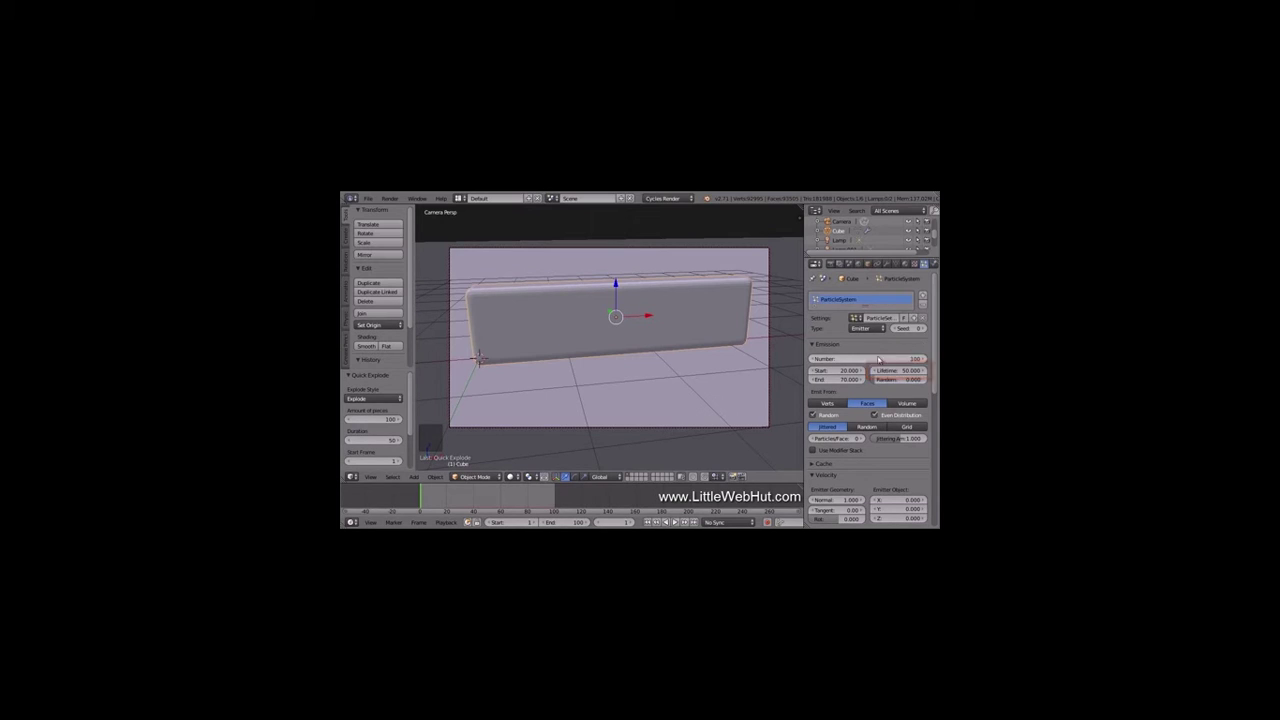
Step: Set the particle lifetime to 100 frames and the number of particles to 500
click(900, 370)
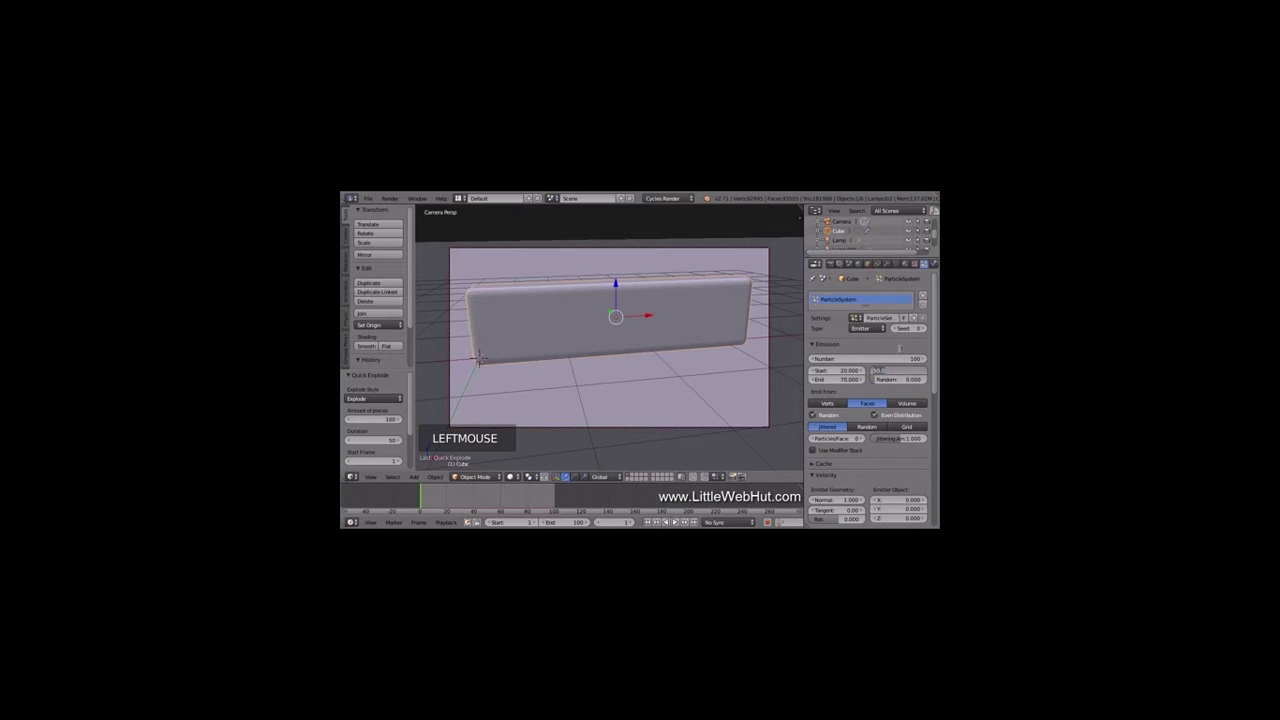
text(00)
key(Return)
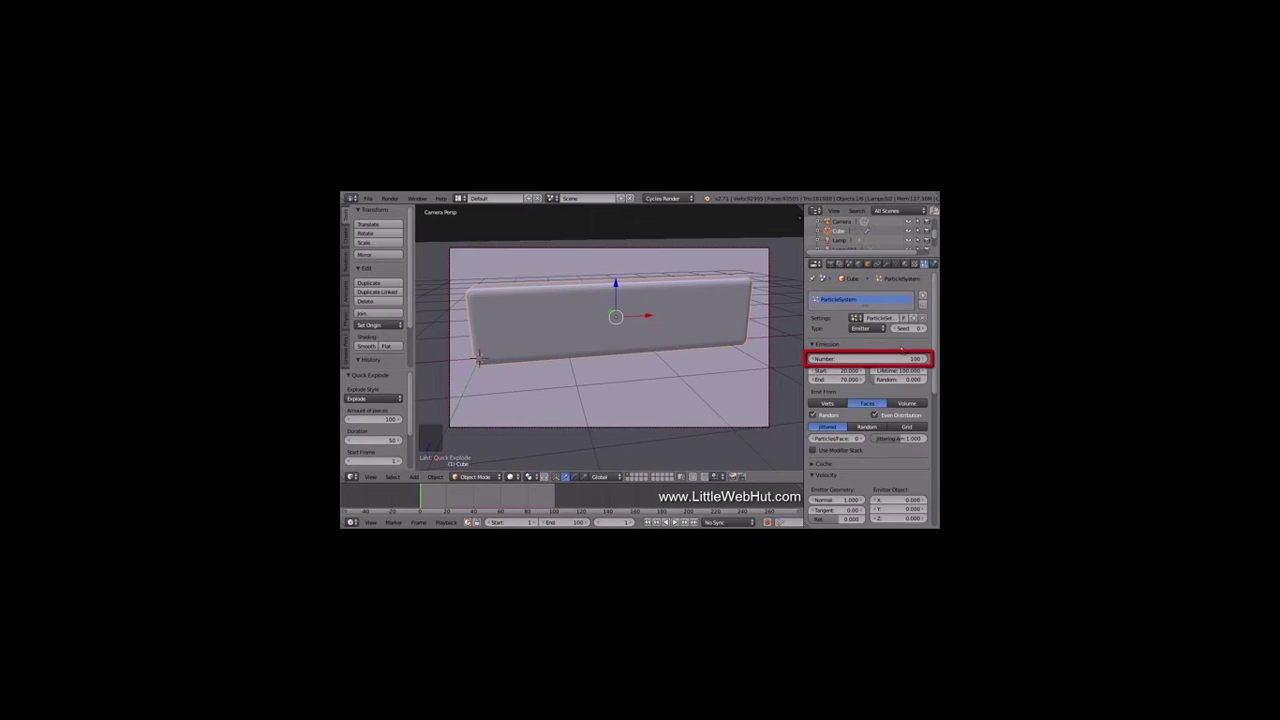
click(897, 357)
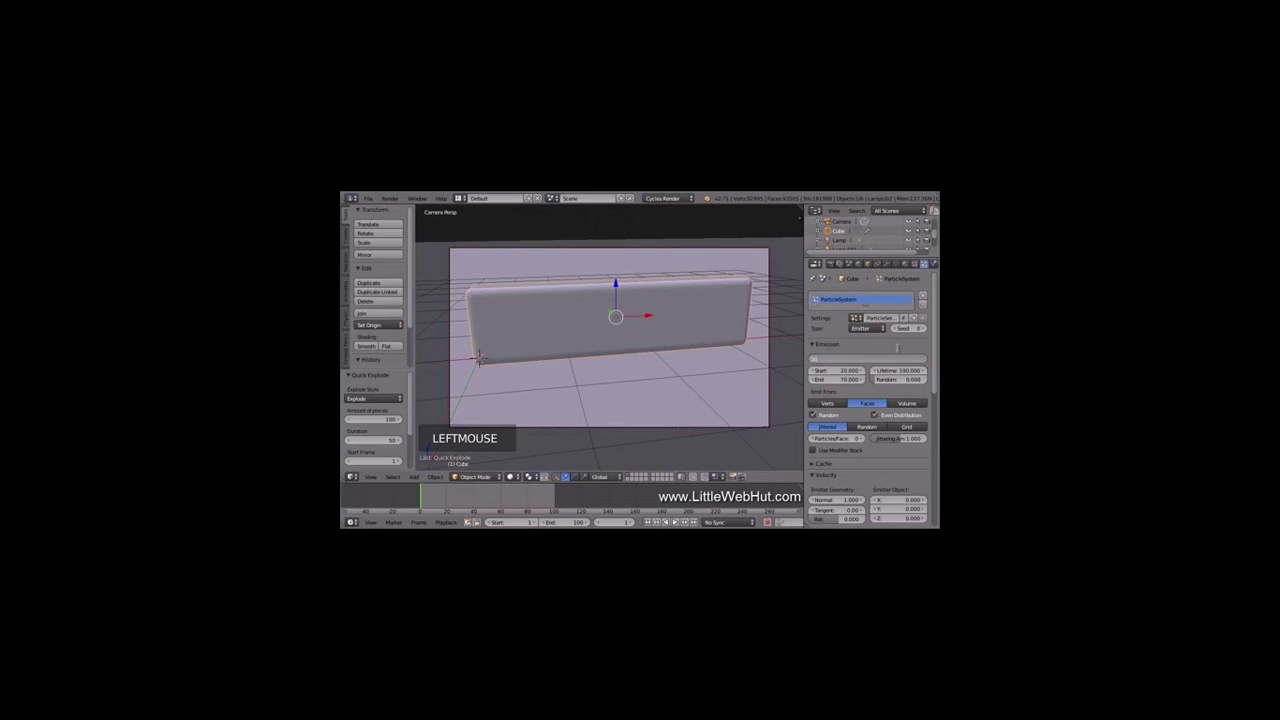
text(500)
key(Return)
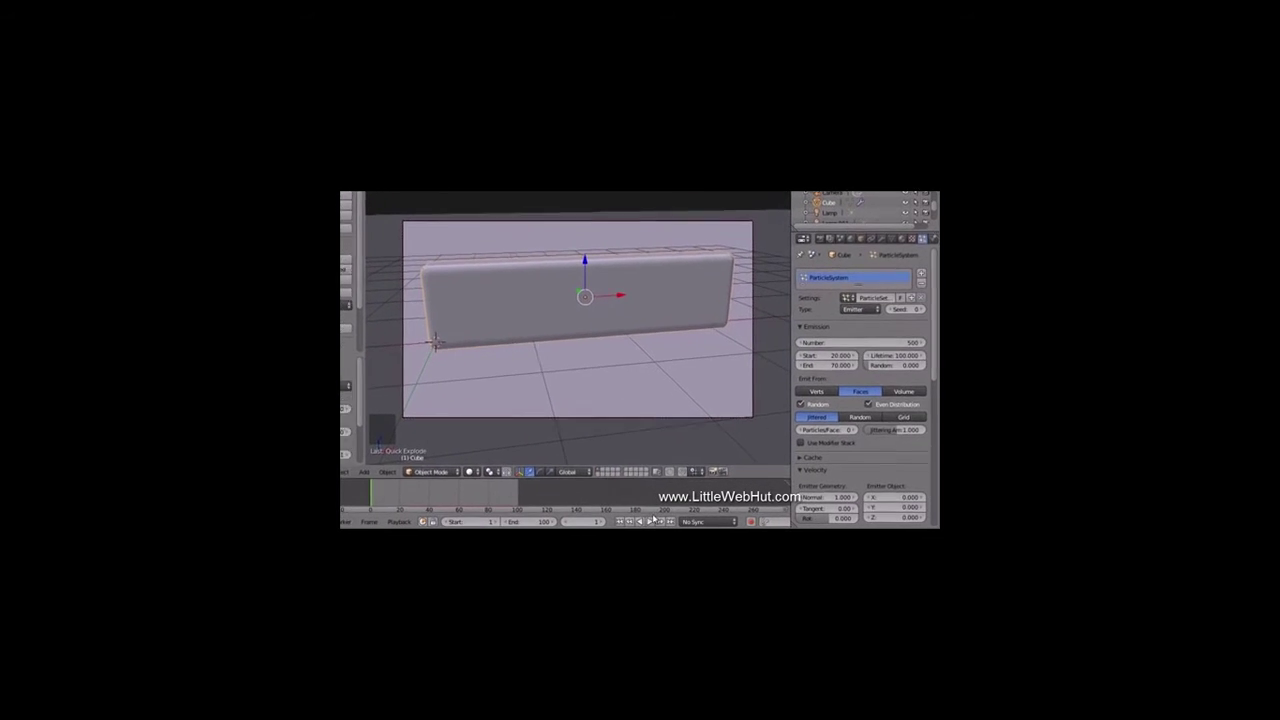
Step: Play back the animation to check how the block explodes, and stop the playback partway through
click(641, 522)
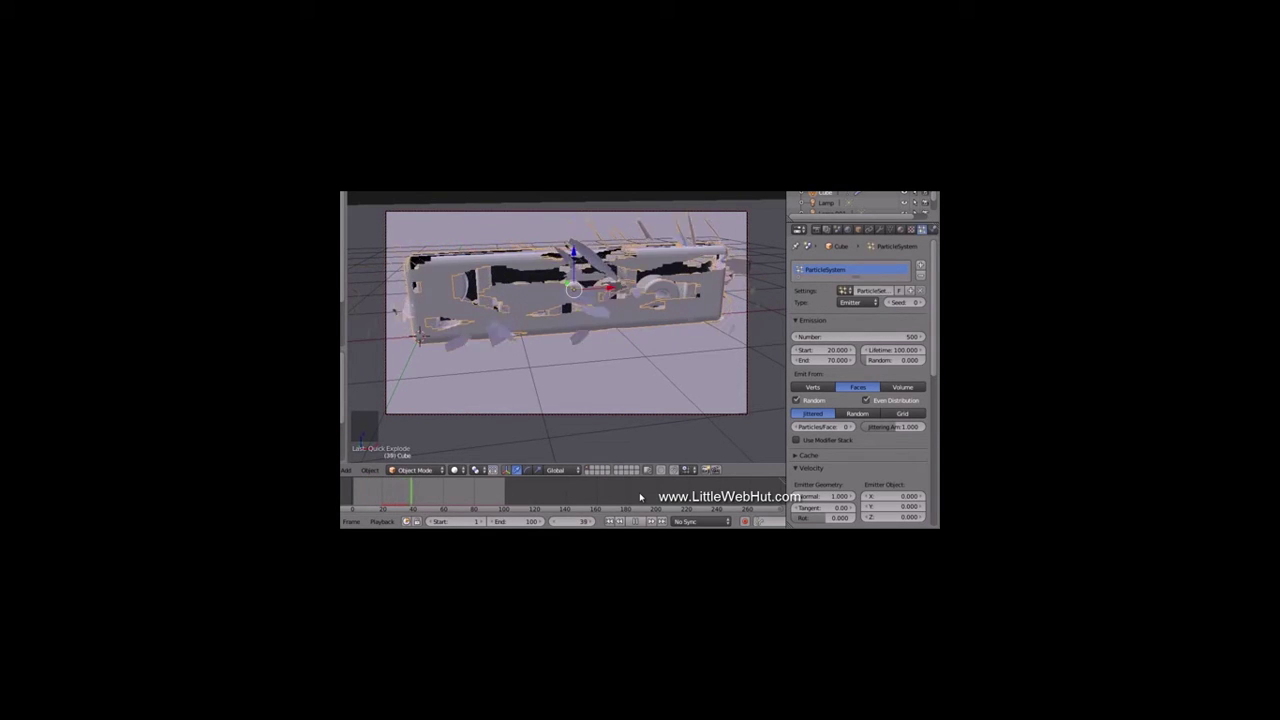
click(636, 522)
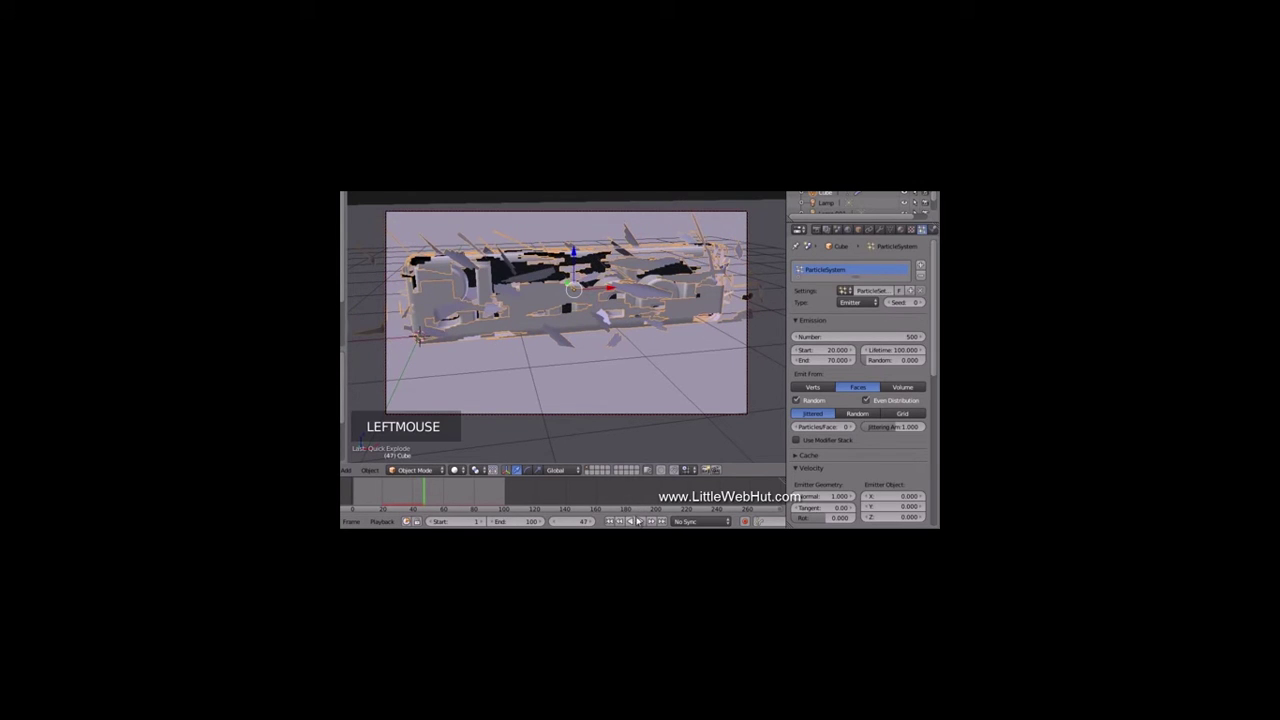
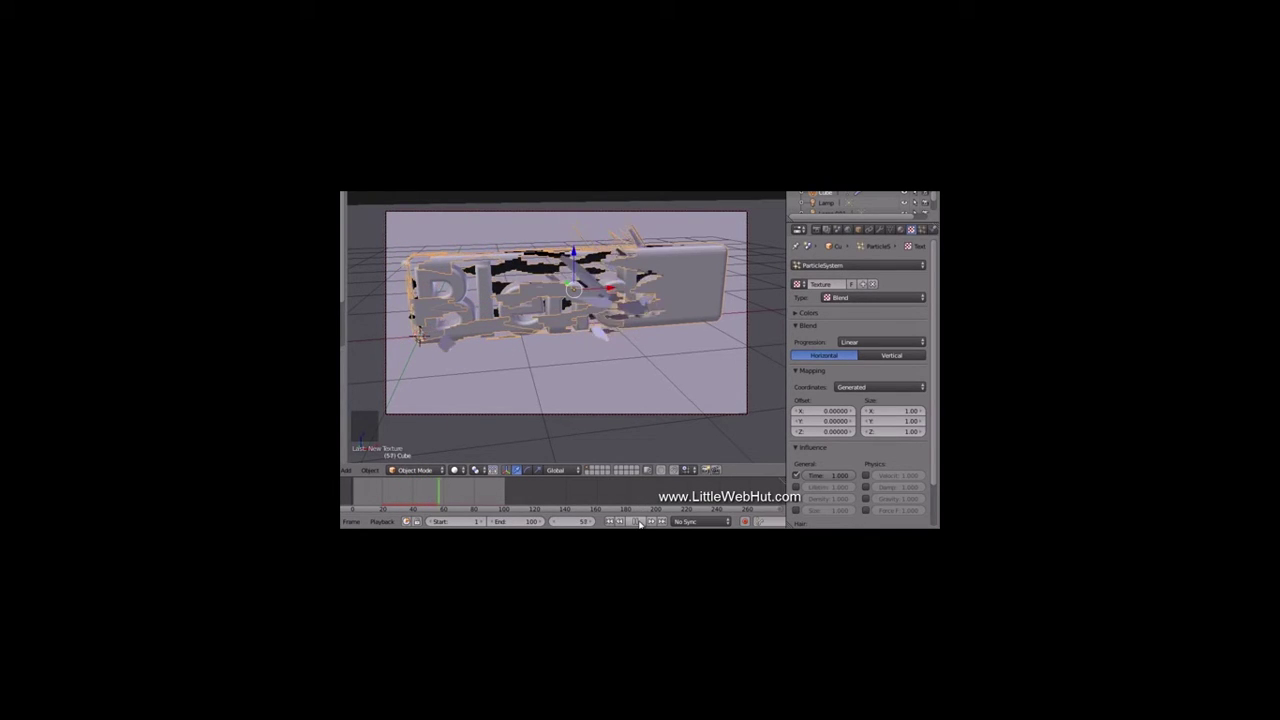
click(640, 521)
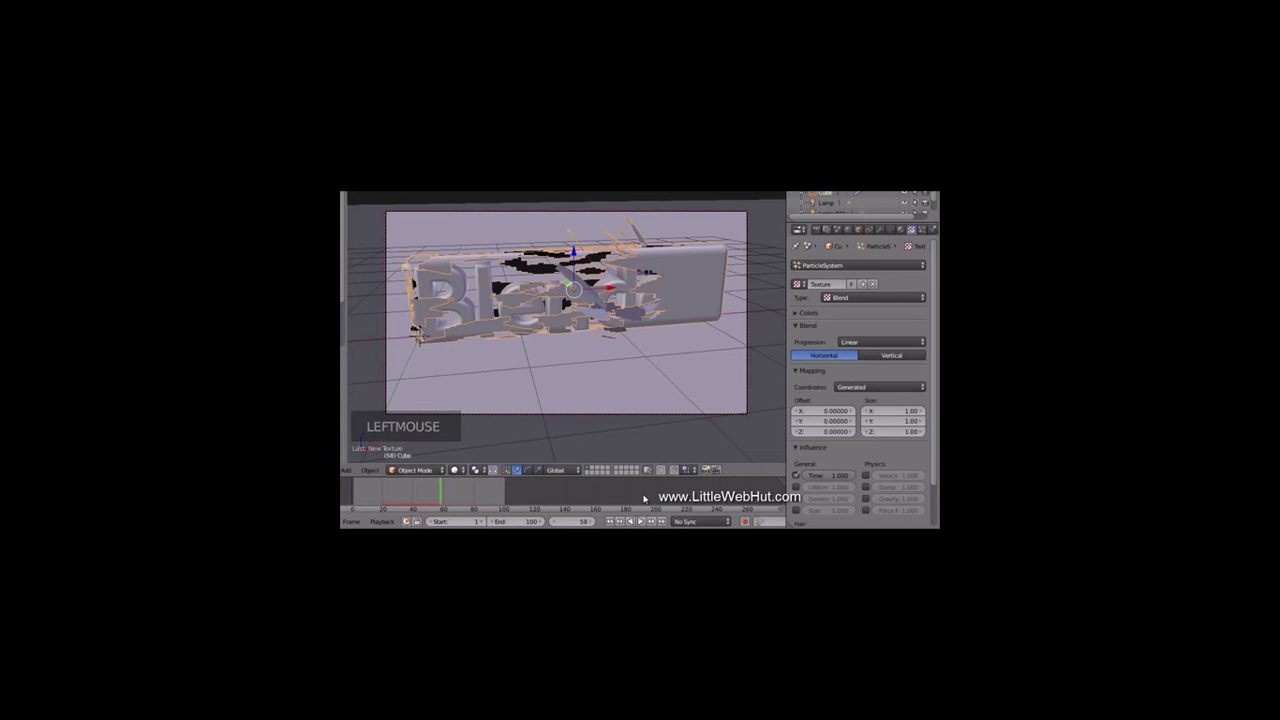
Step: Add a Solidify modifier to the cube below its Explode modifier
click(880, 230)
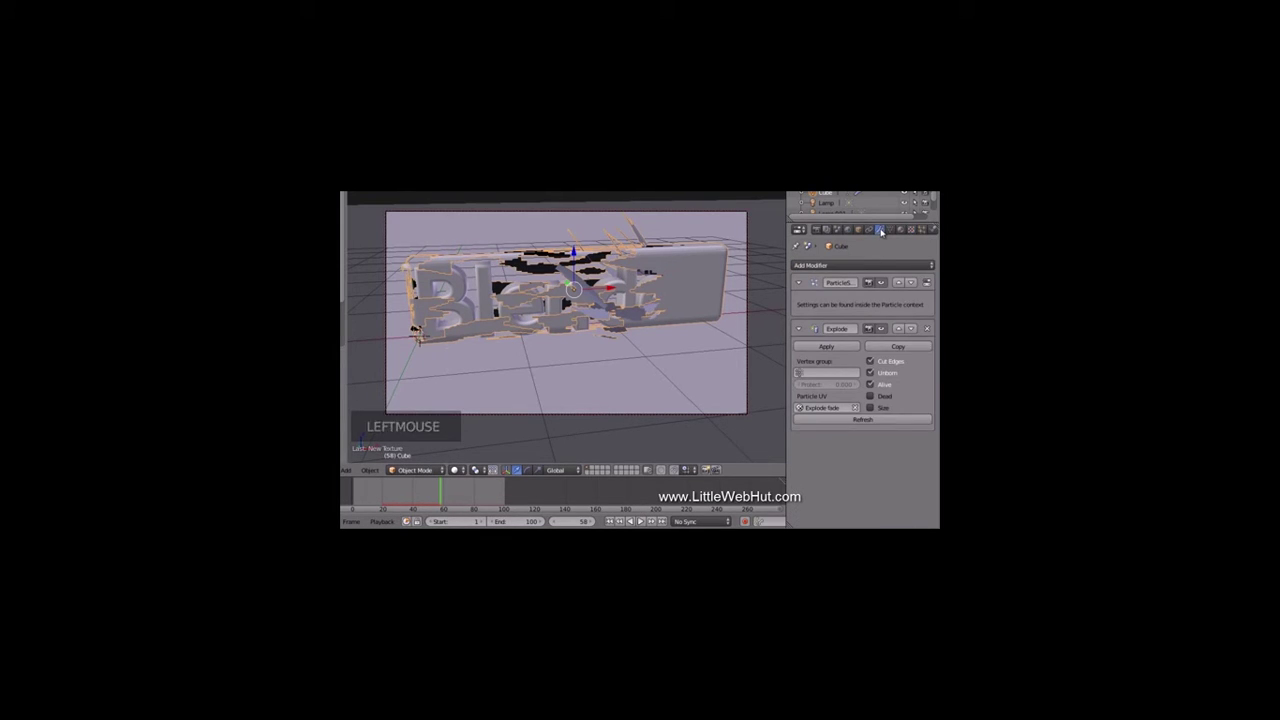
click(836, 266)
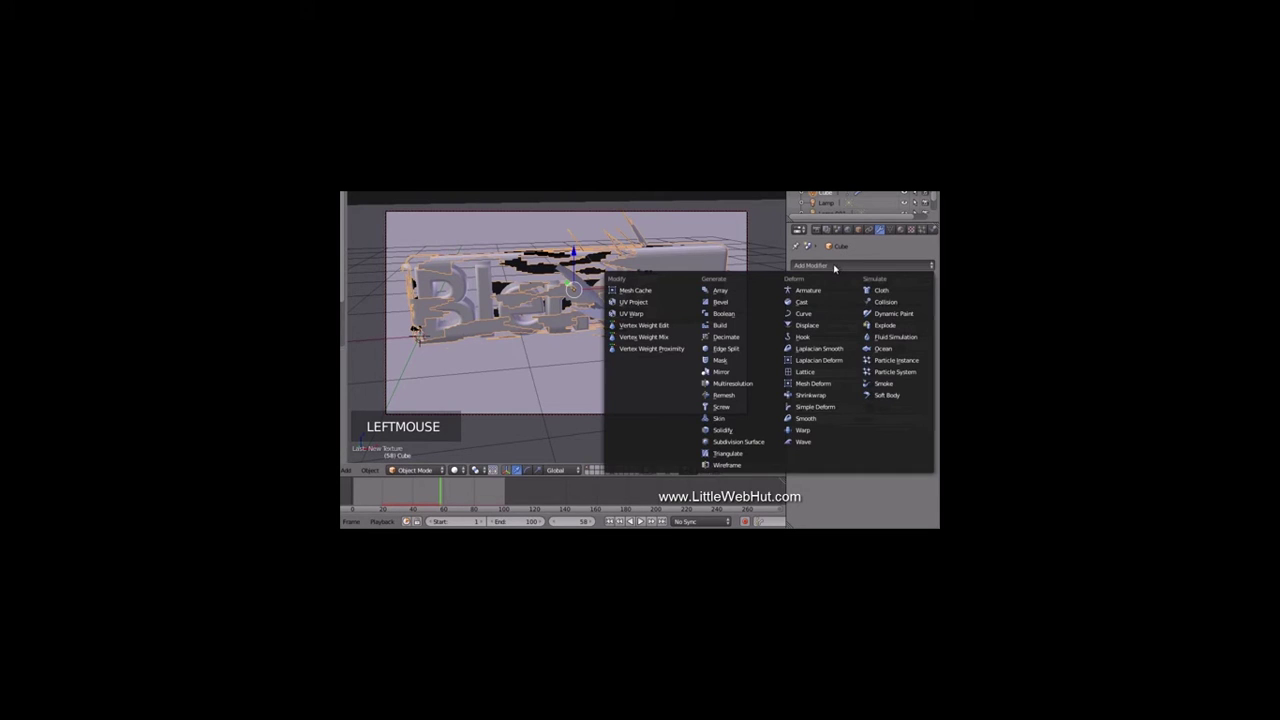
click(748, 434)
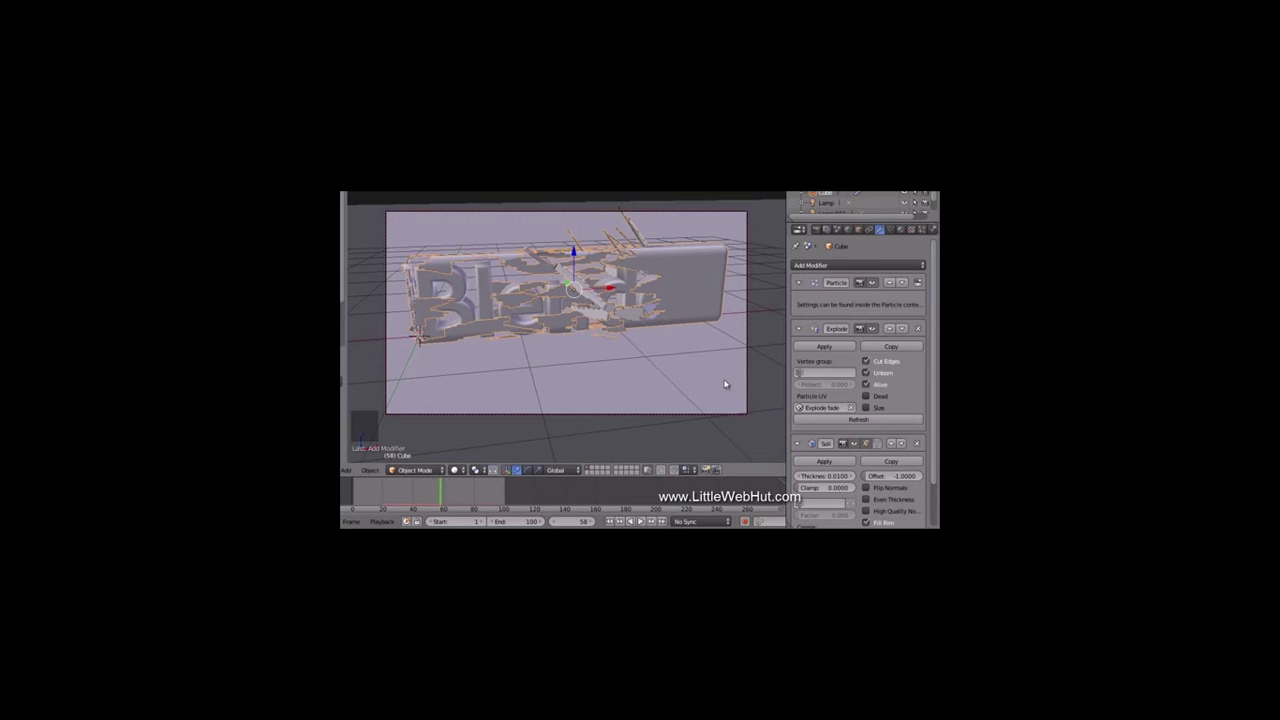
Step: Enable Collision physics on the ground plane with particle damping and particle friction factors of 1, widening the Properties editor
right_click(674, 346)
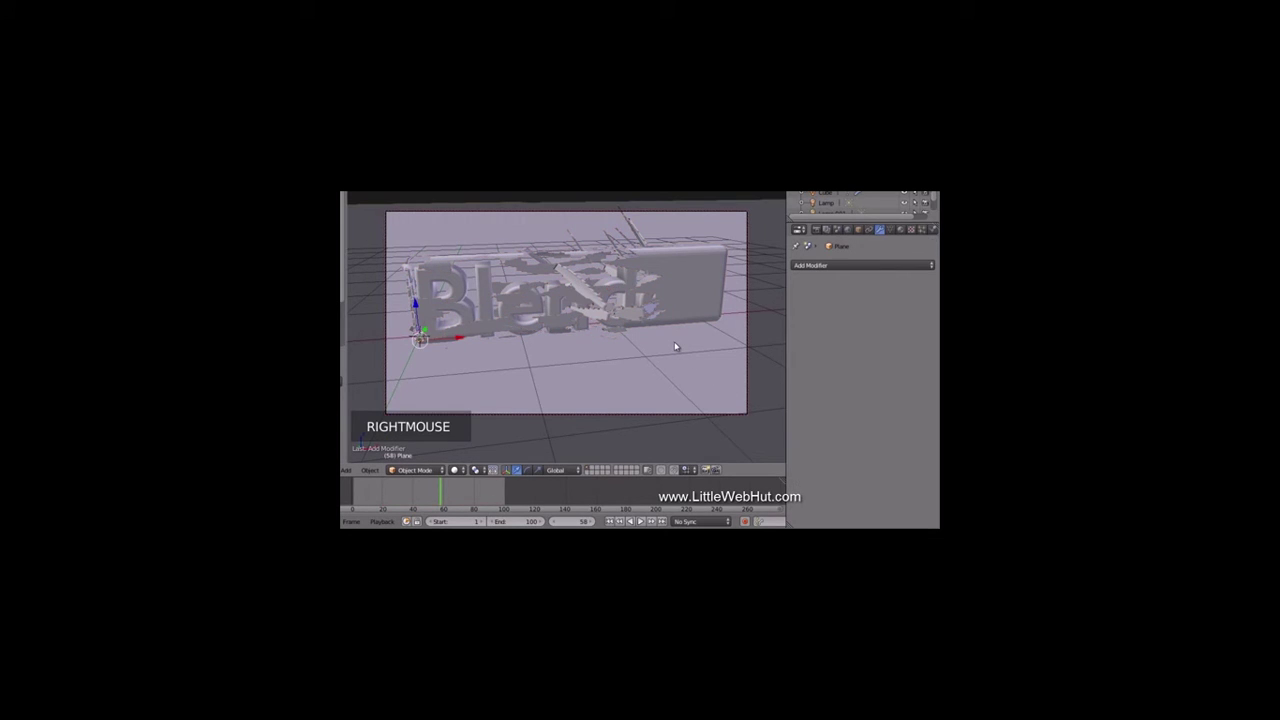
drag(787, 323, 766, 322)
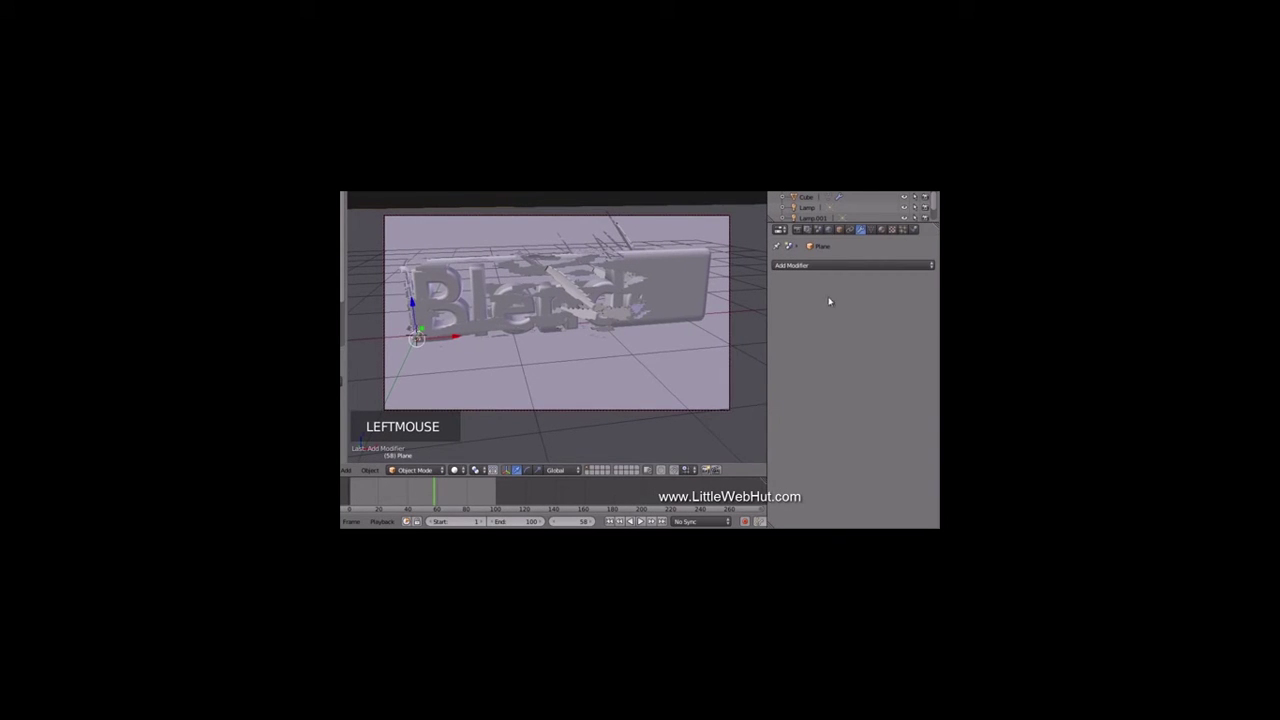
click(914, 231)
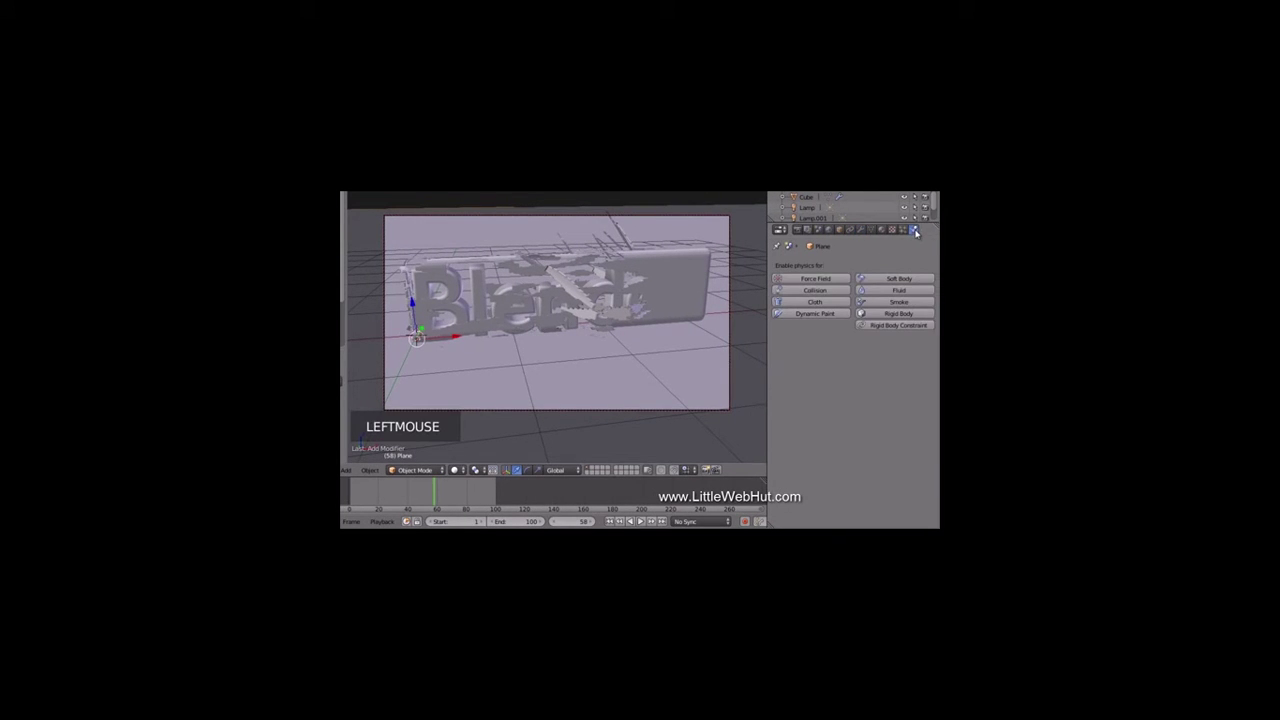
click(843, 291)
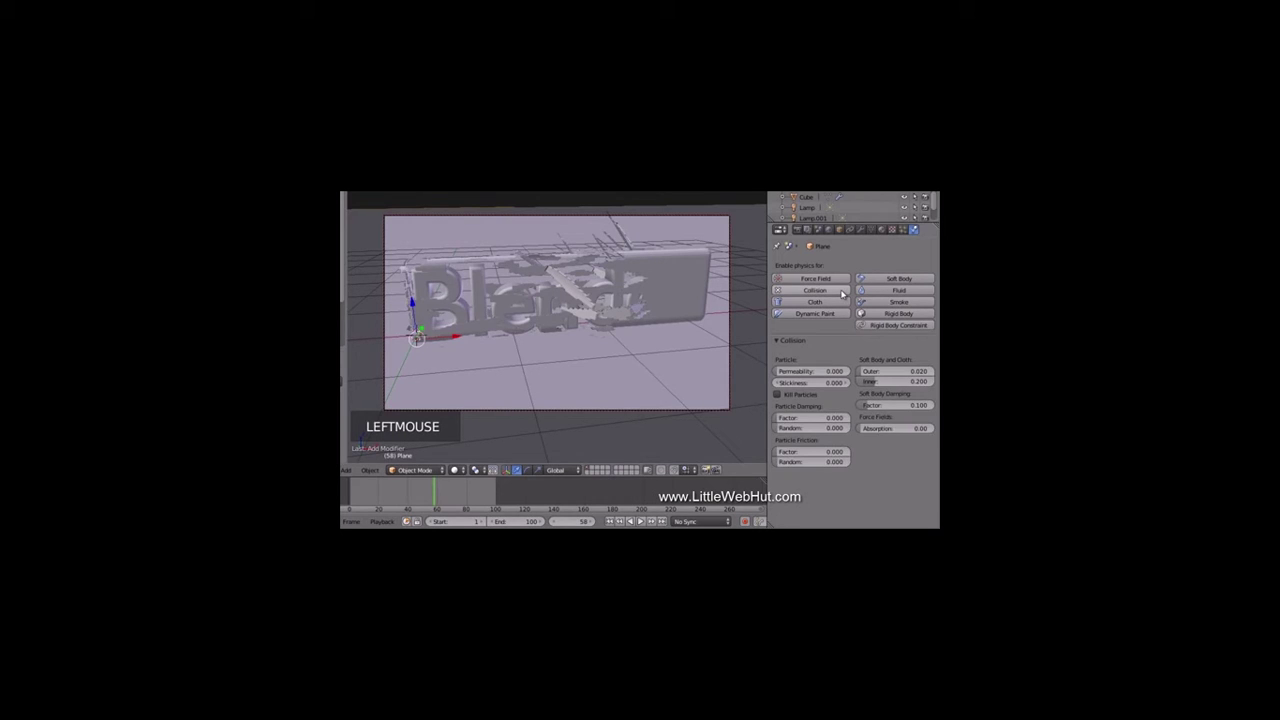
click(827, 416)
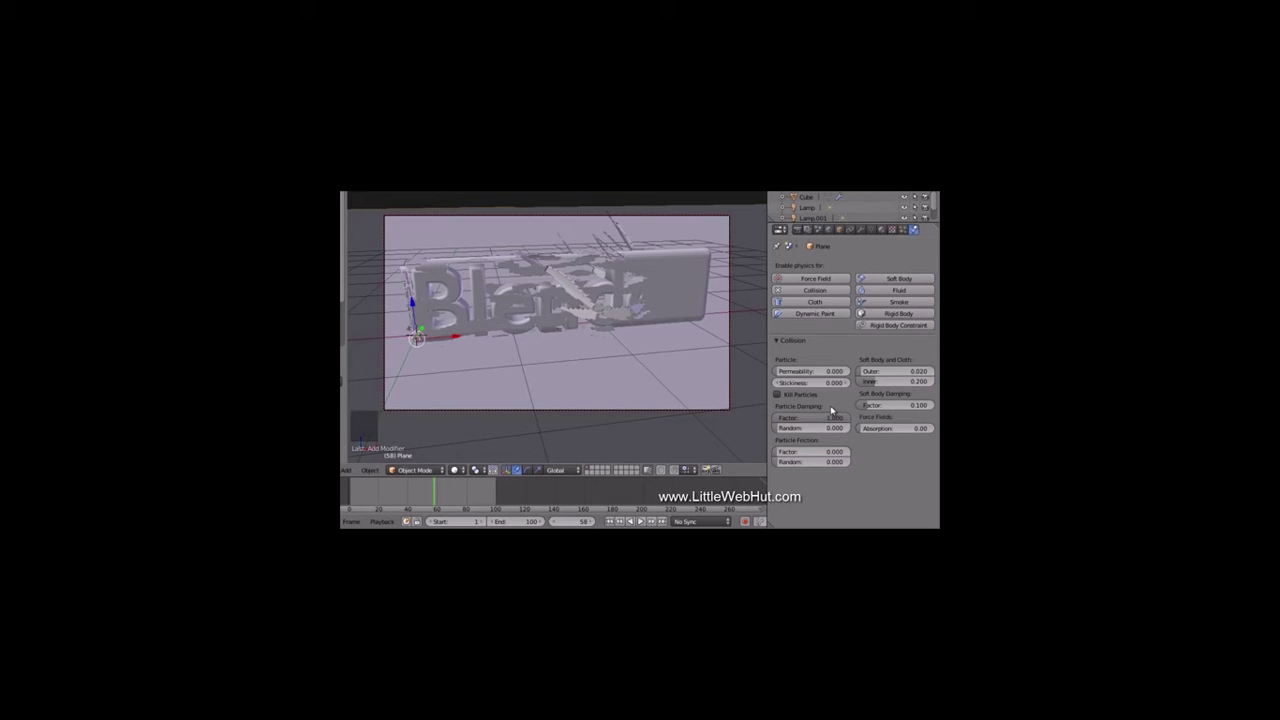
click(820, 451)
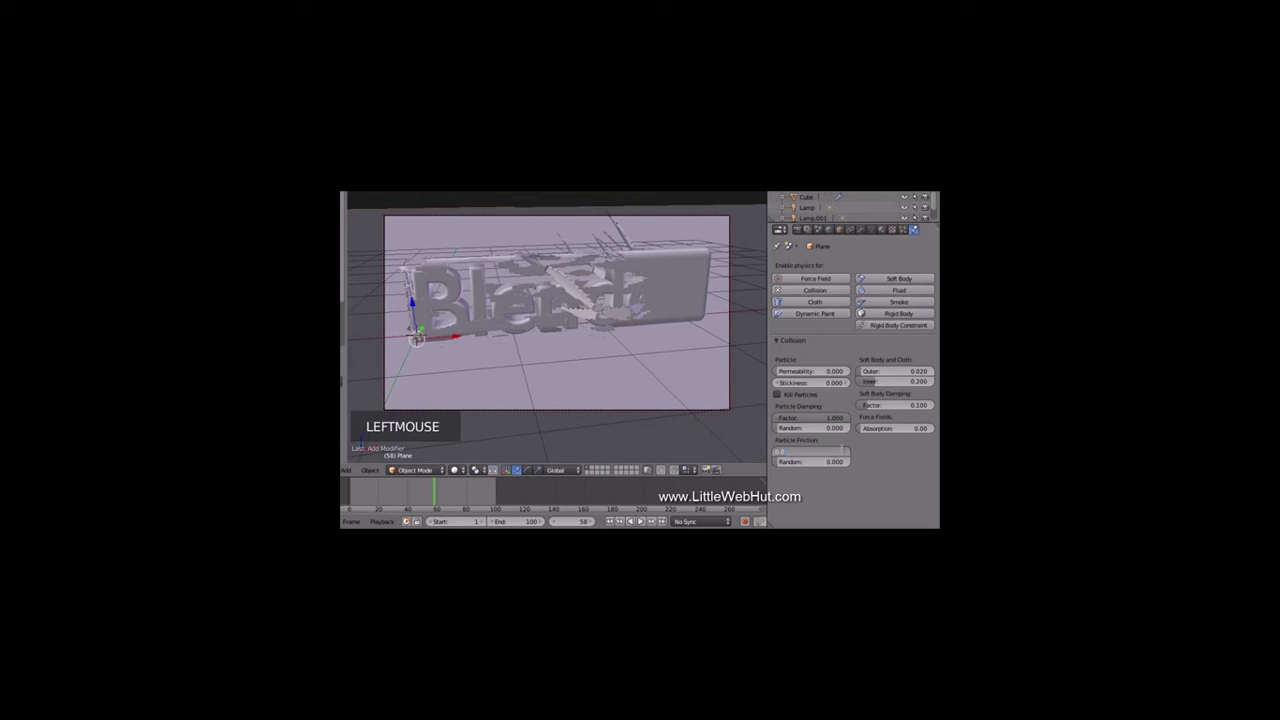
text(1)
key(Return)
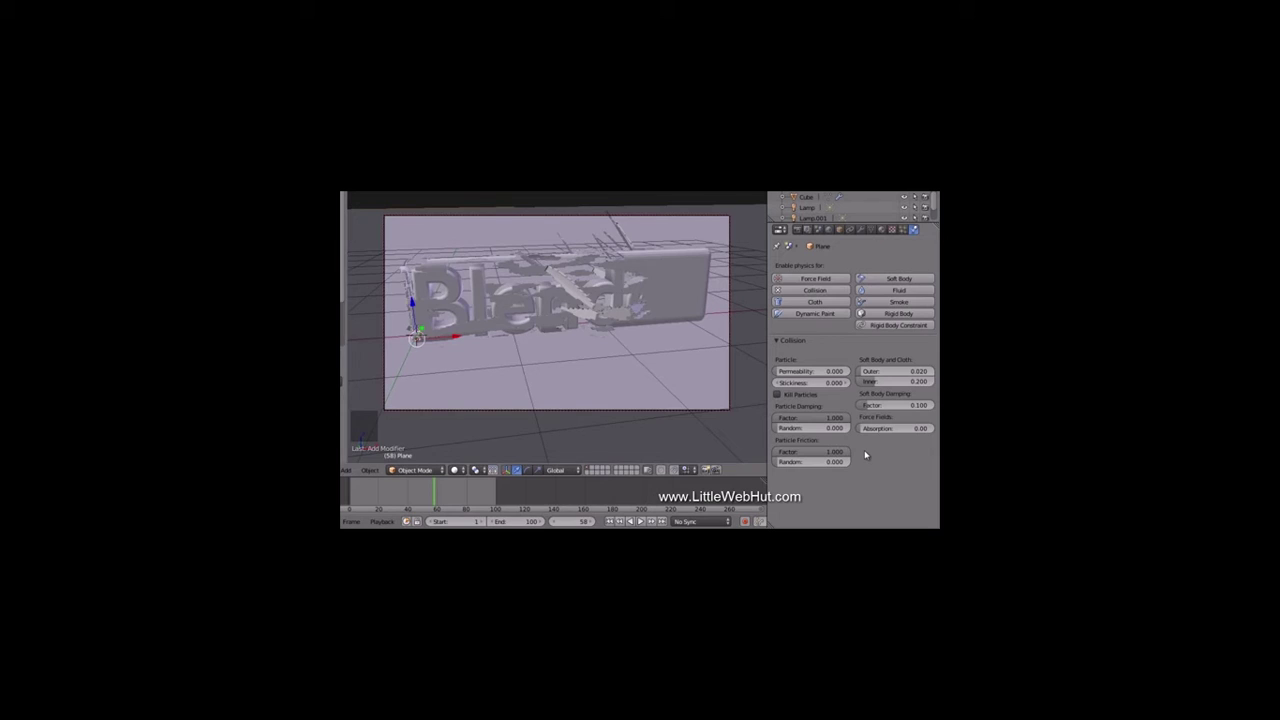
Step: Enable Collision physics on the text object and set its particle damping factor to 1
right_click(478, 278)
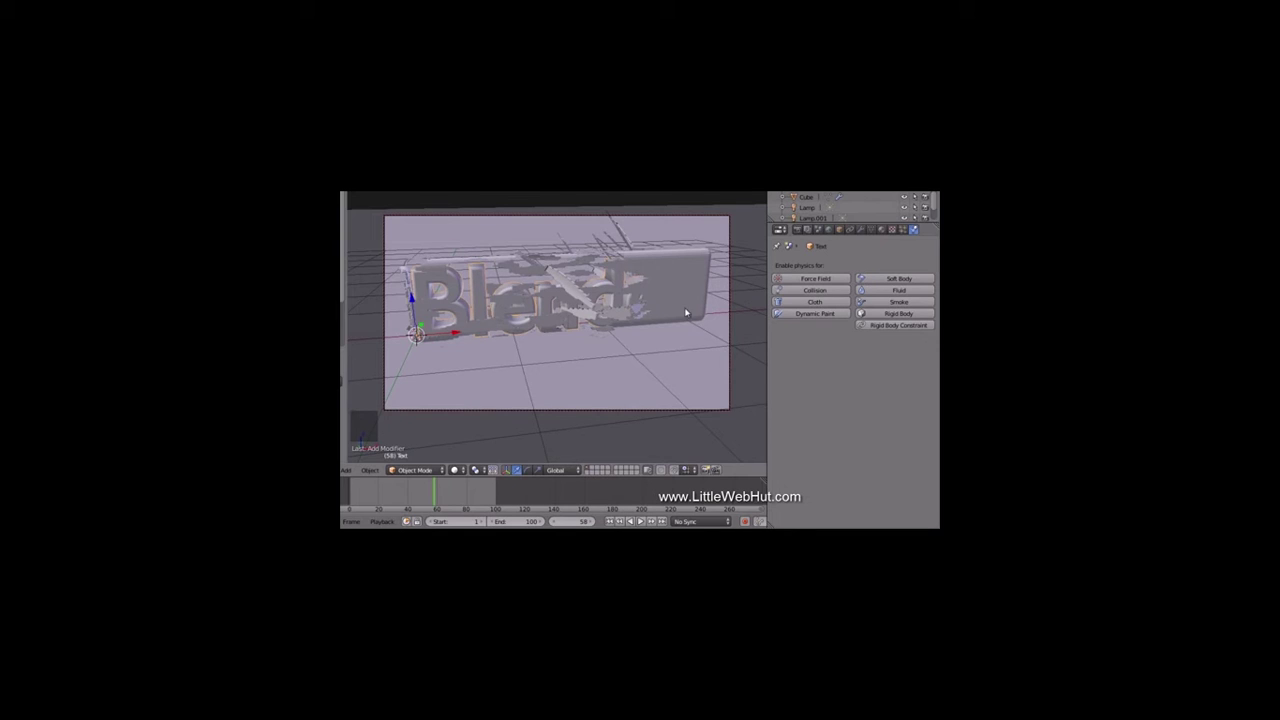
click(832, 292)
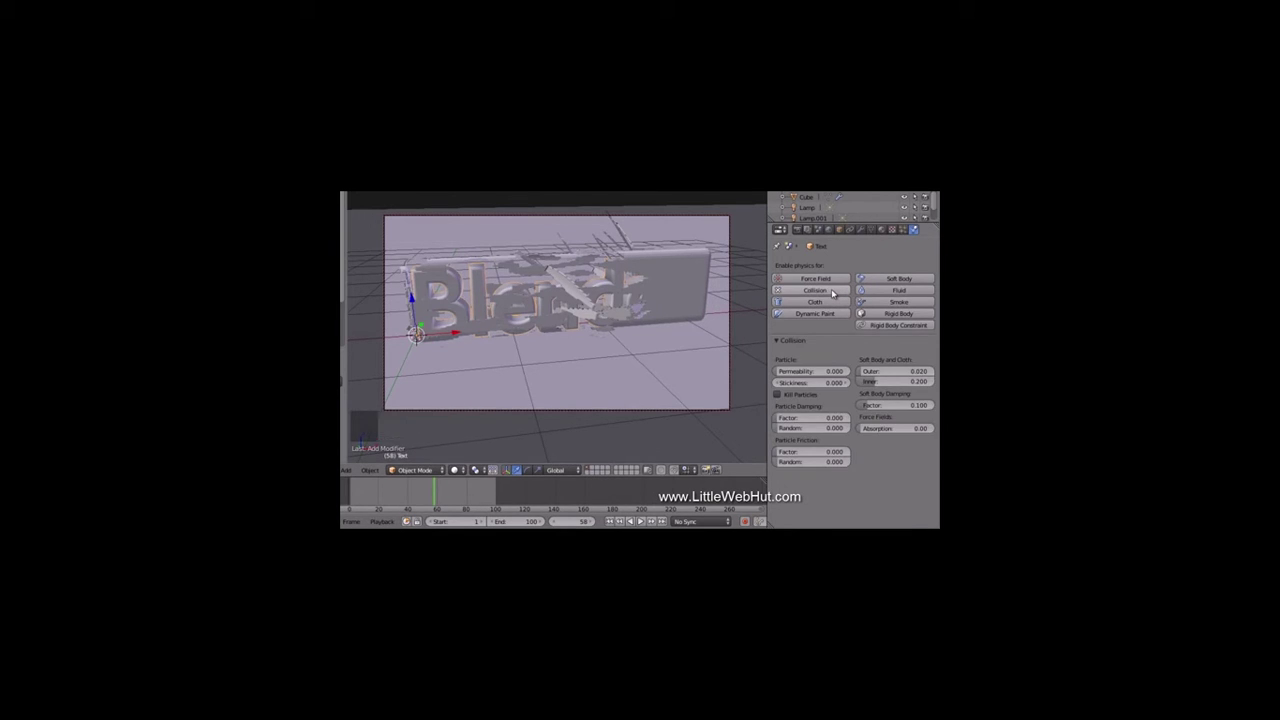
click(817, 421)
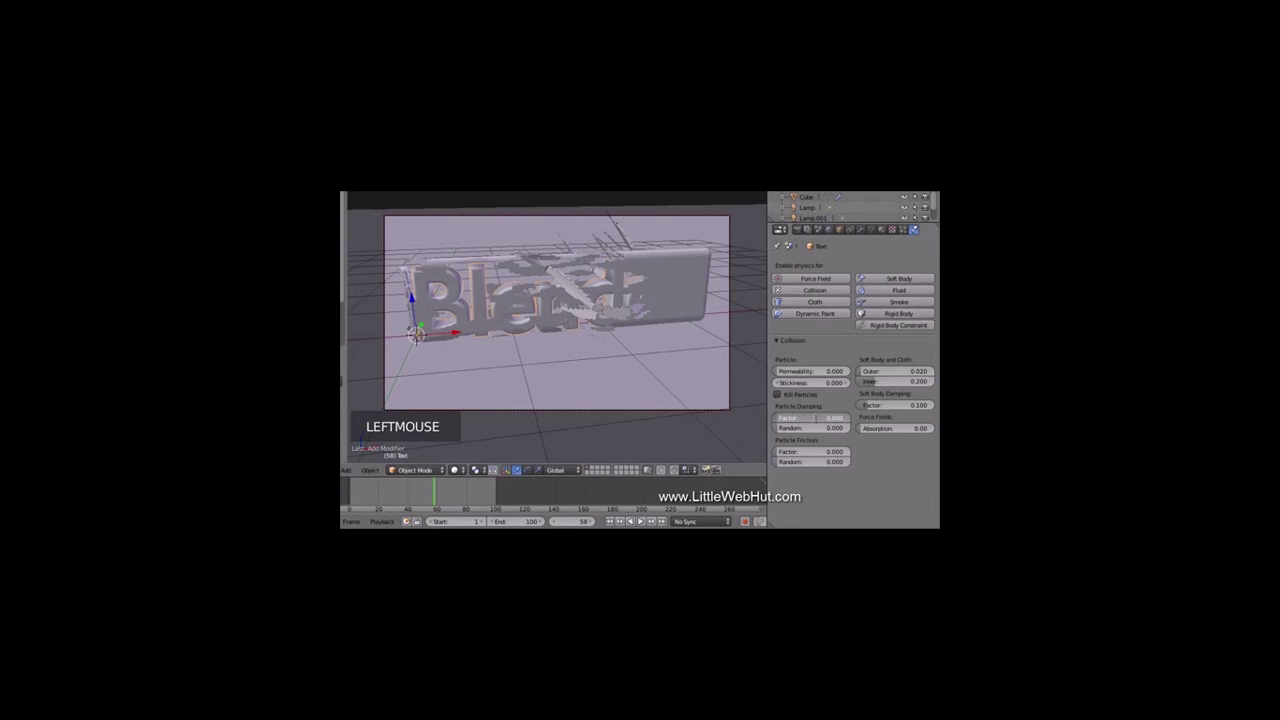
key(Return)
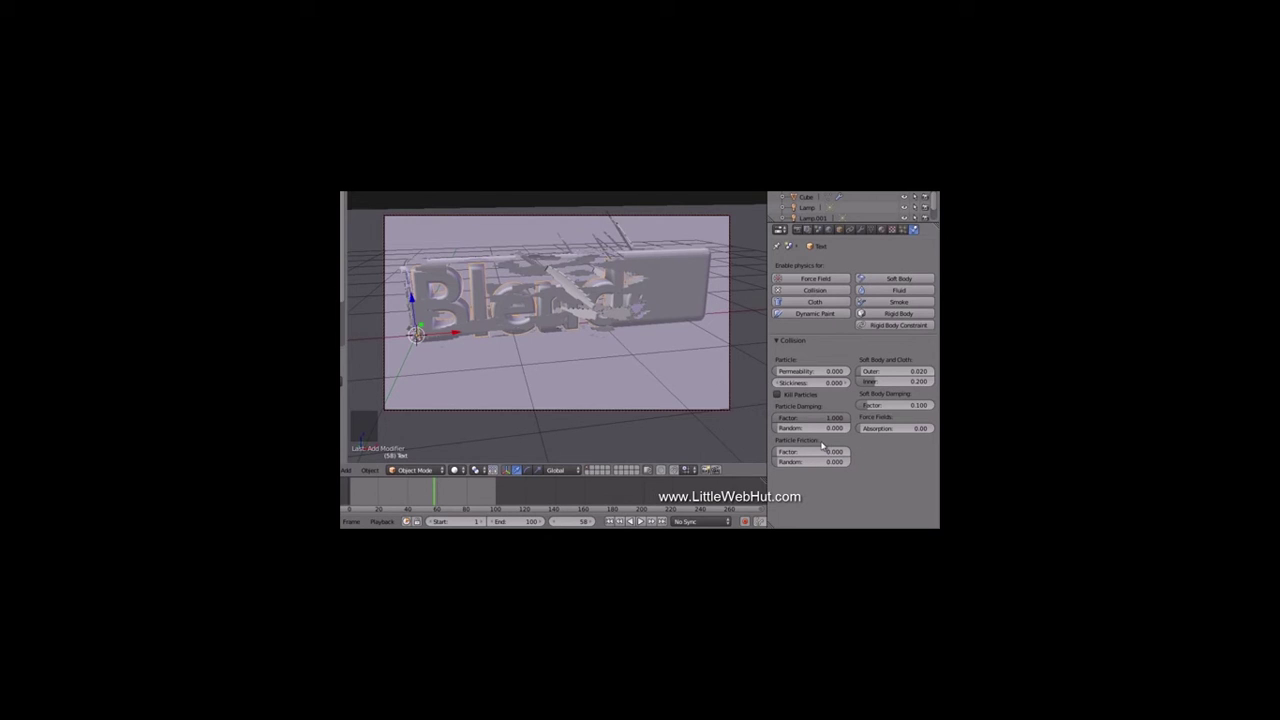
Step: Replay the animation from frame 1 to check the collisions and stop it at about frame 42
click(616, 521)
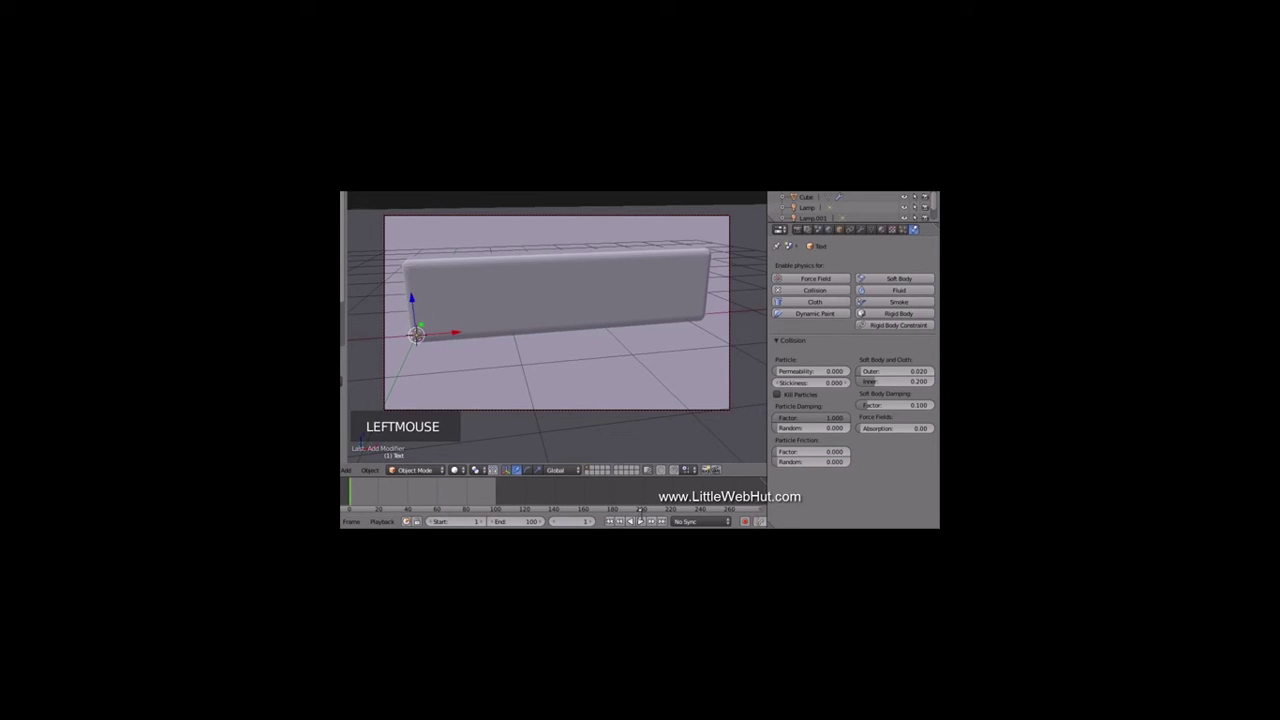
click(640, 521)
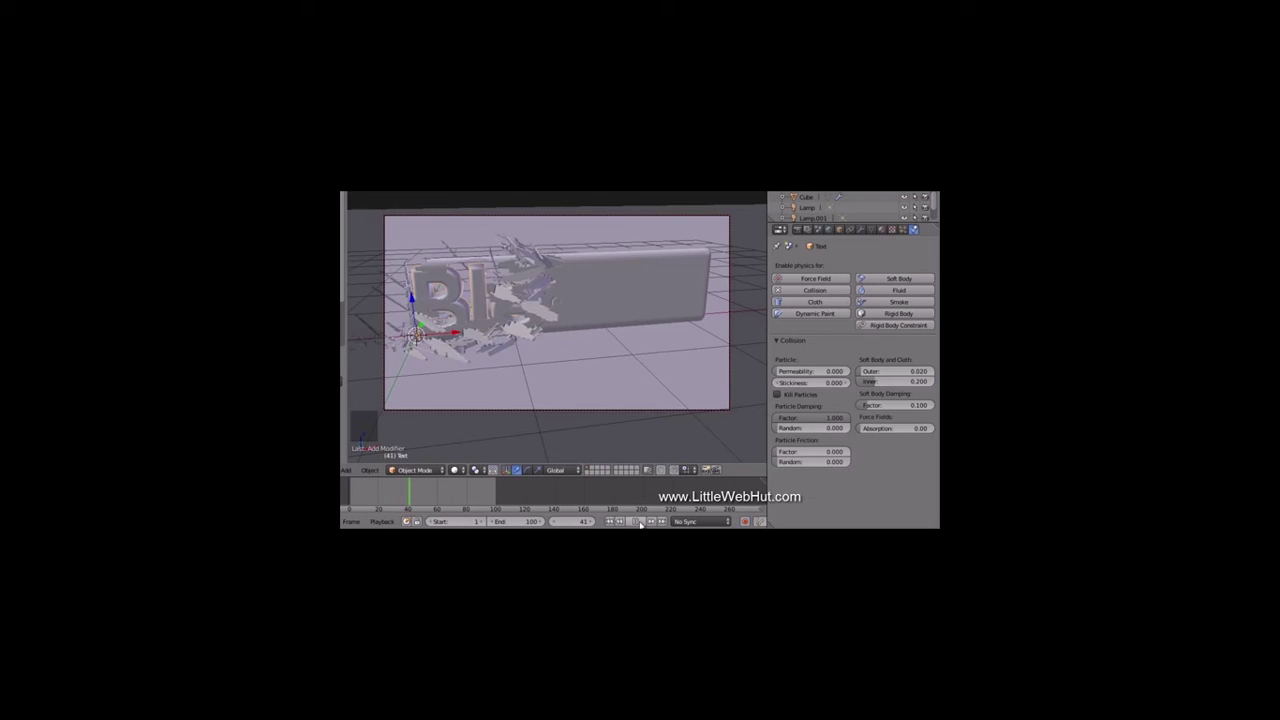
click(641, 522)
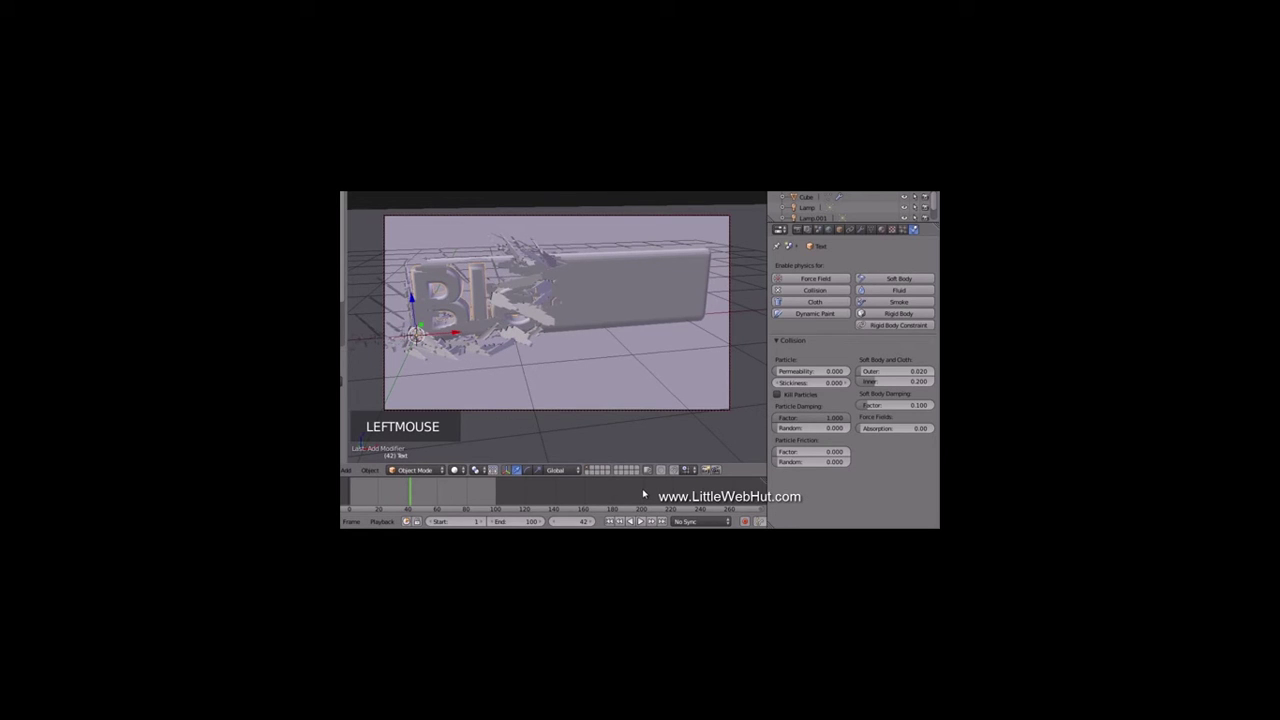
Step: Set the number of particles in the cube's particle system to 20000
right_click(658, 295)
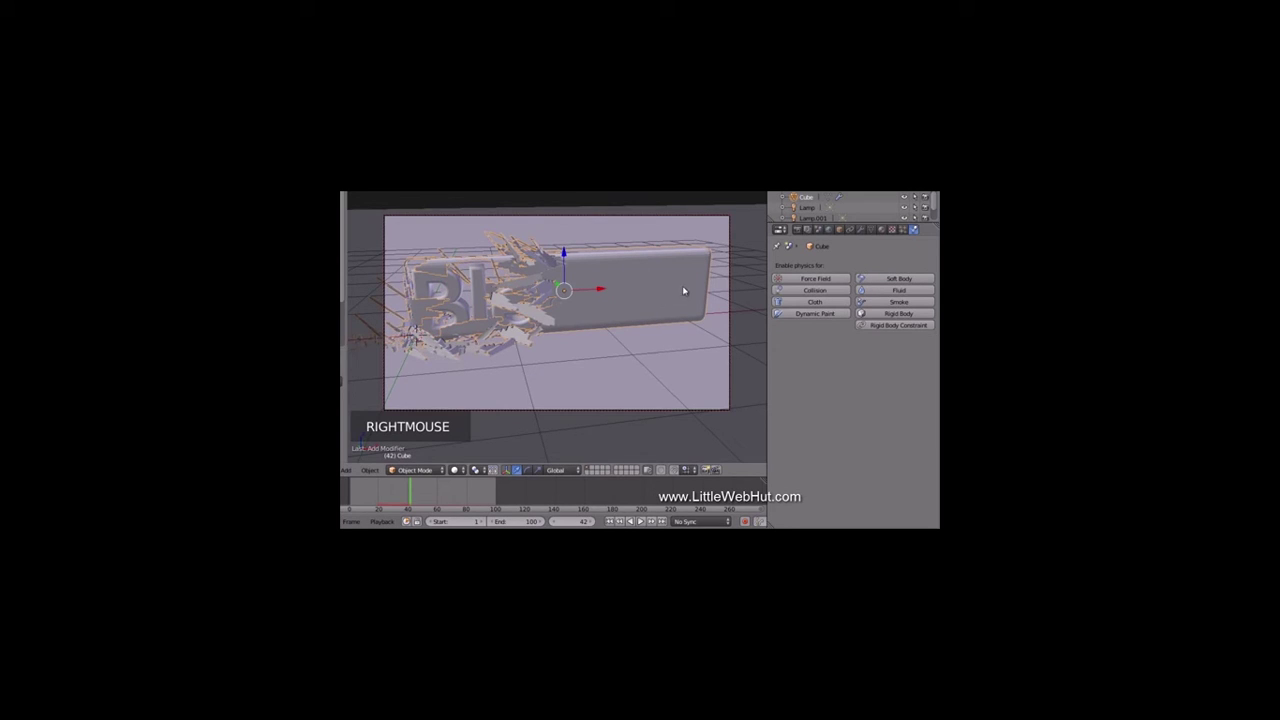
click(903, 231)
drag(936, 424, 936, 241)
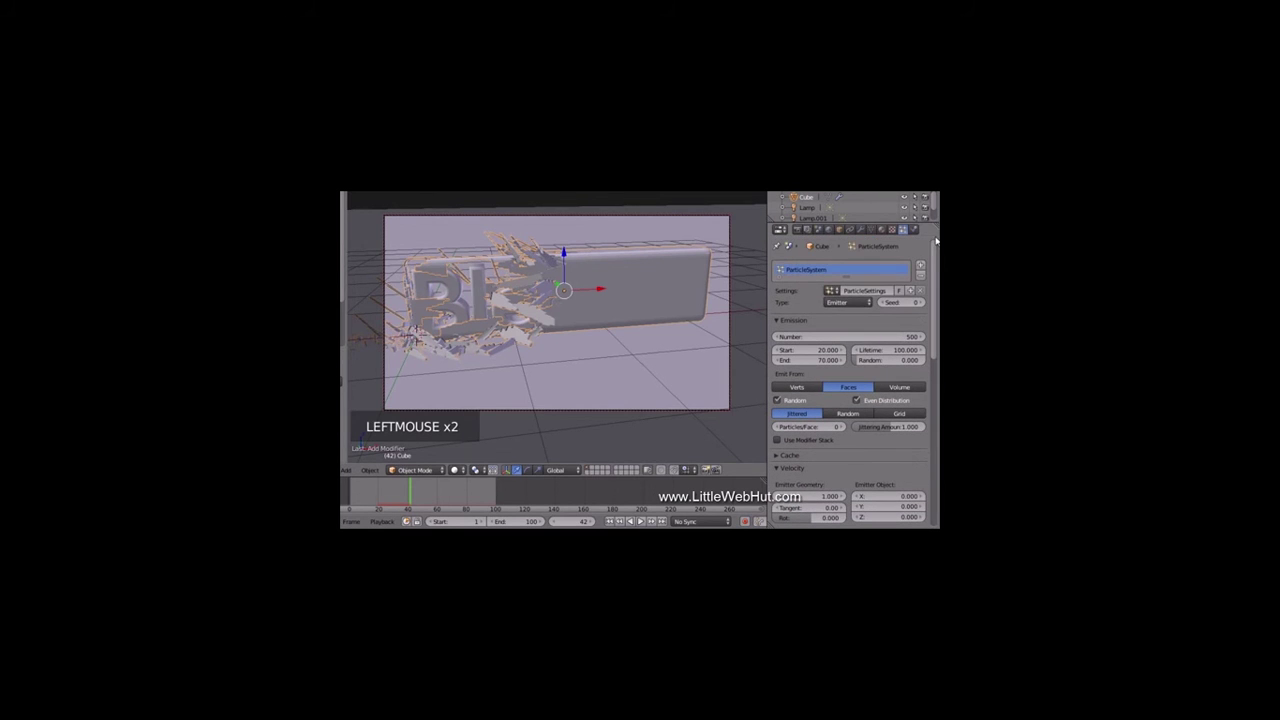
click(865, 336)
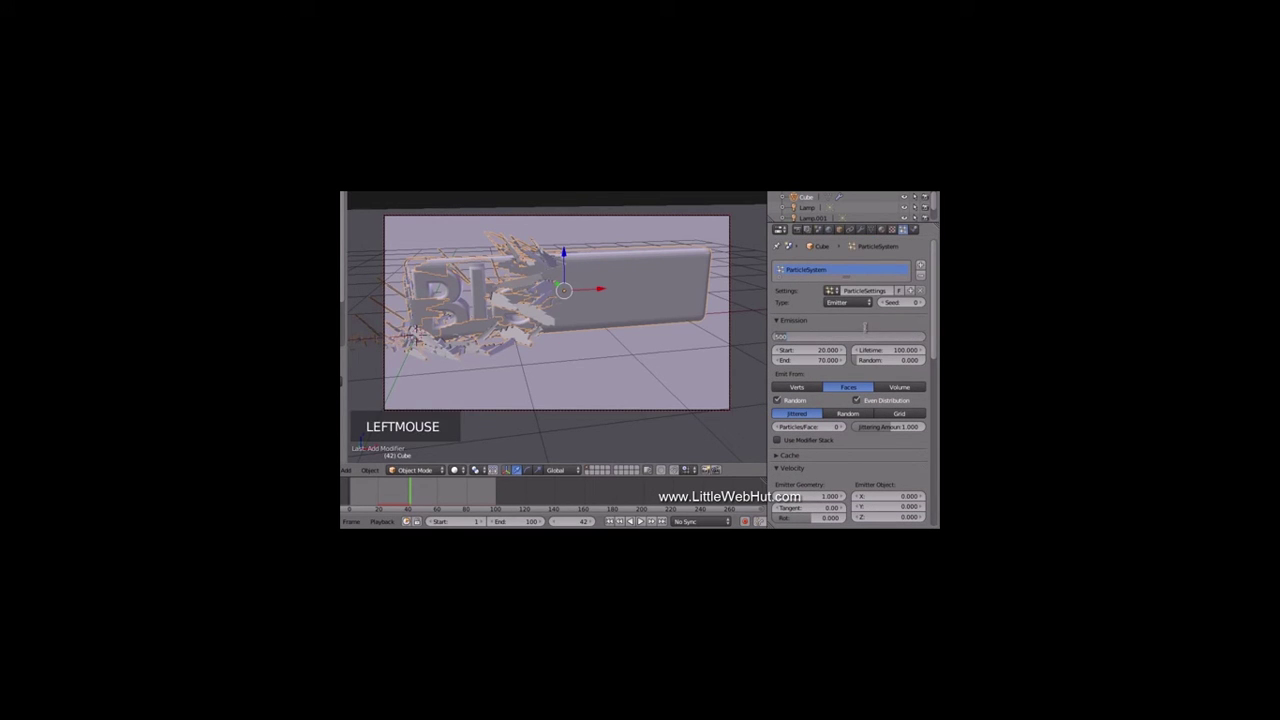
text(100)
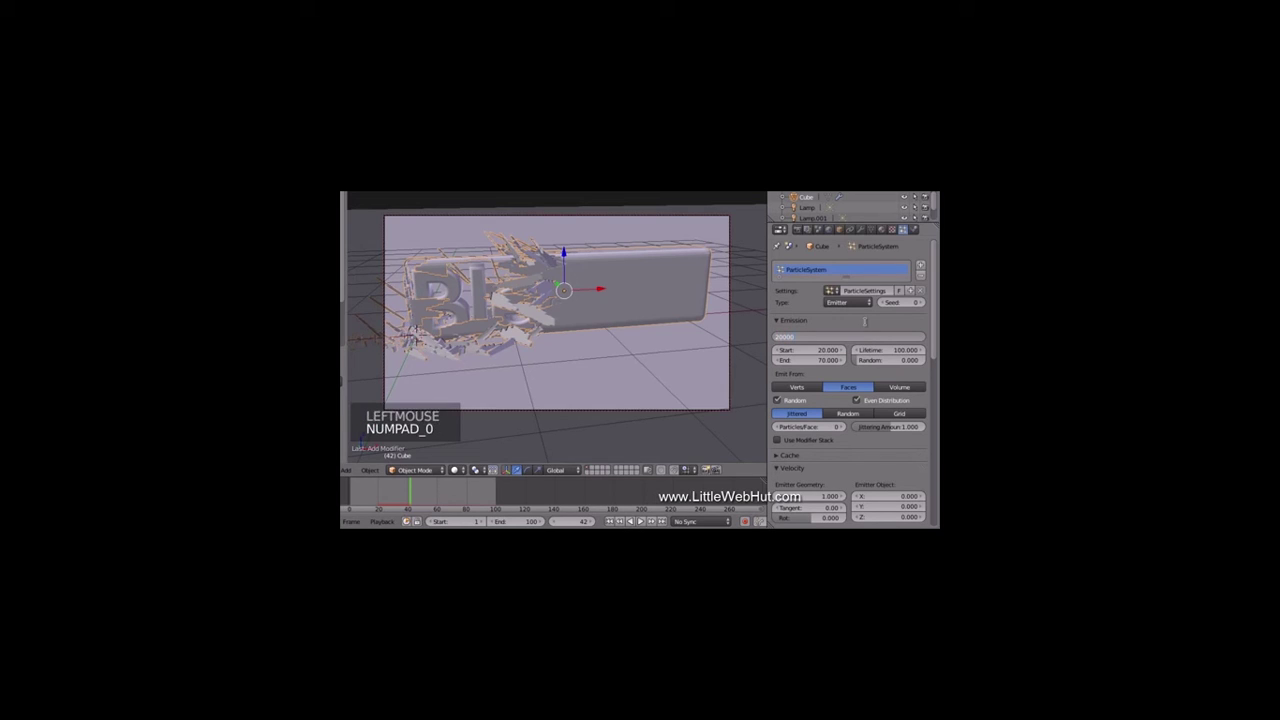
key(Return)
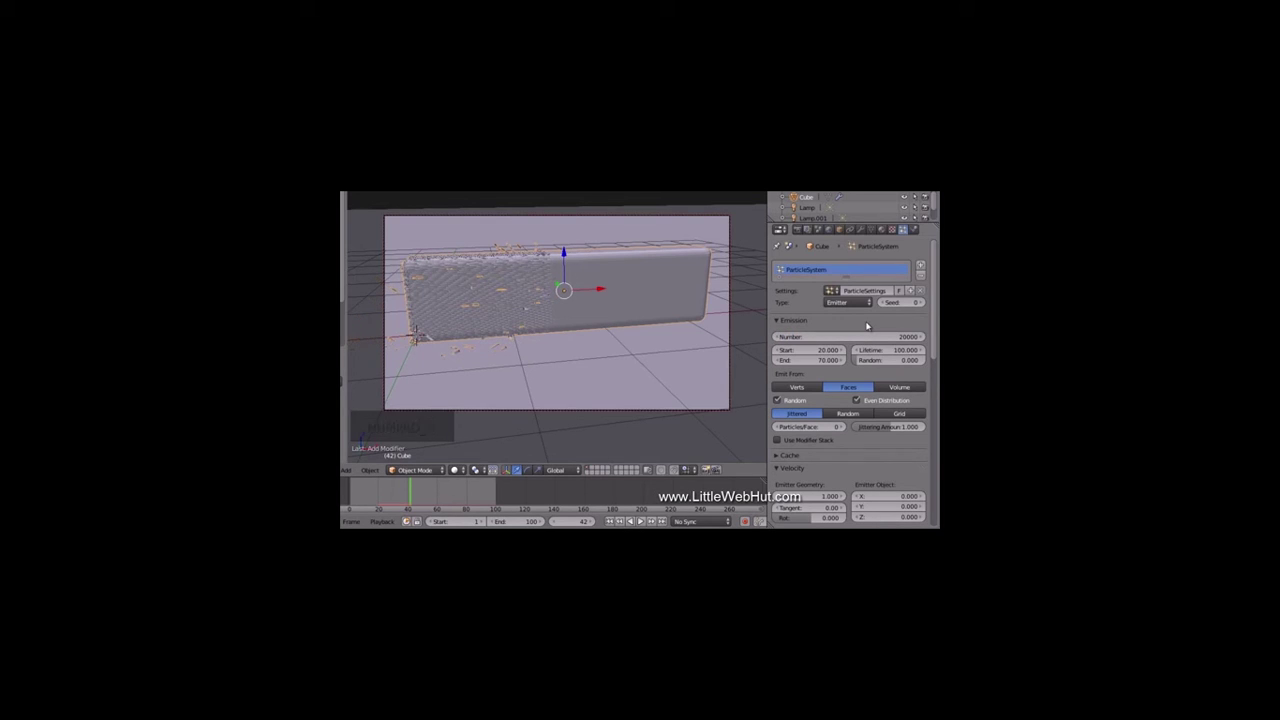
Step: Expand the Sampling section of the render settings to review the sample settings
click(797, 230)
drag(933, 322, 932, 477)
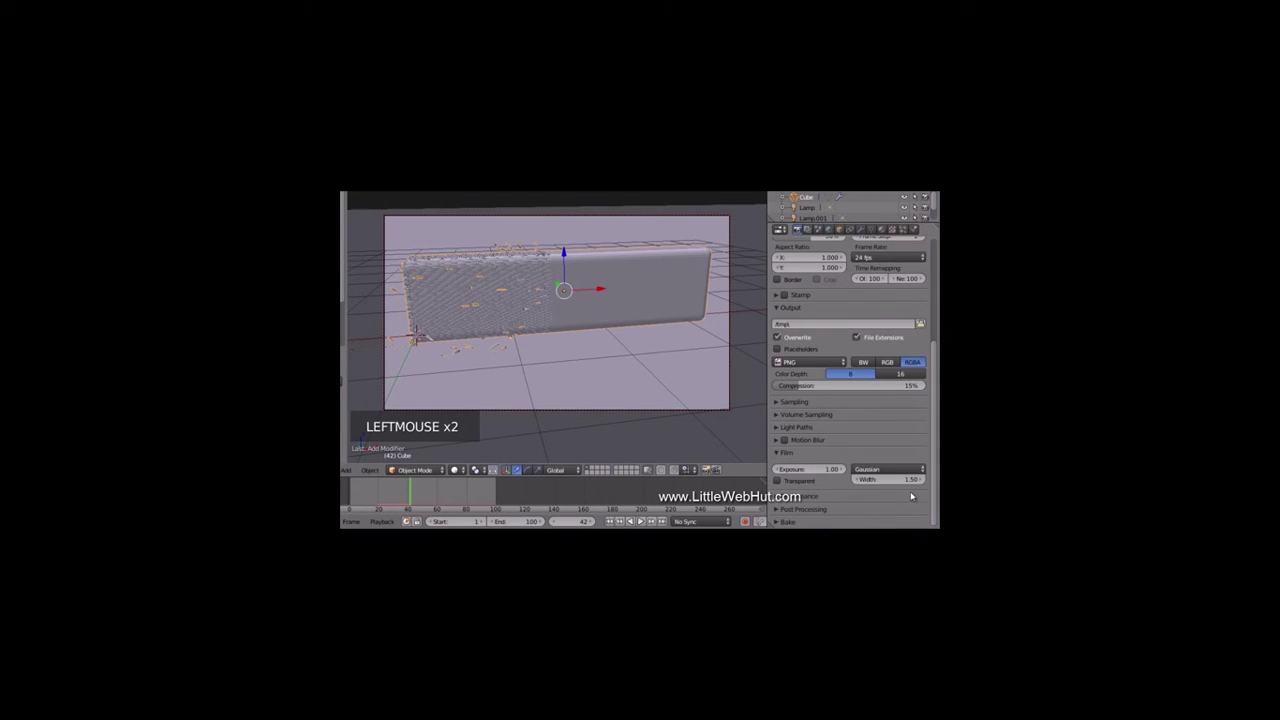
click(830, 401)
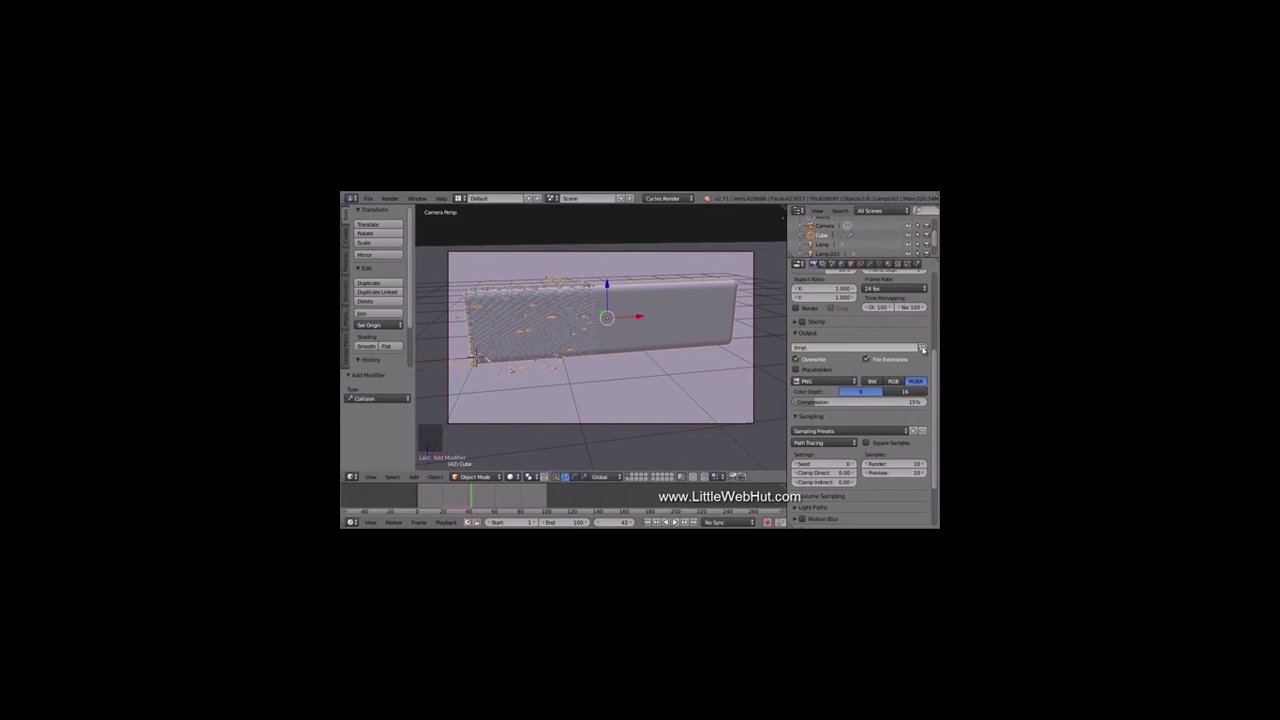
Step: Set the render output location to the demo folder on drive C and the file format to Ogg Theora
click(922, 348)
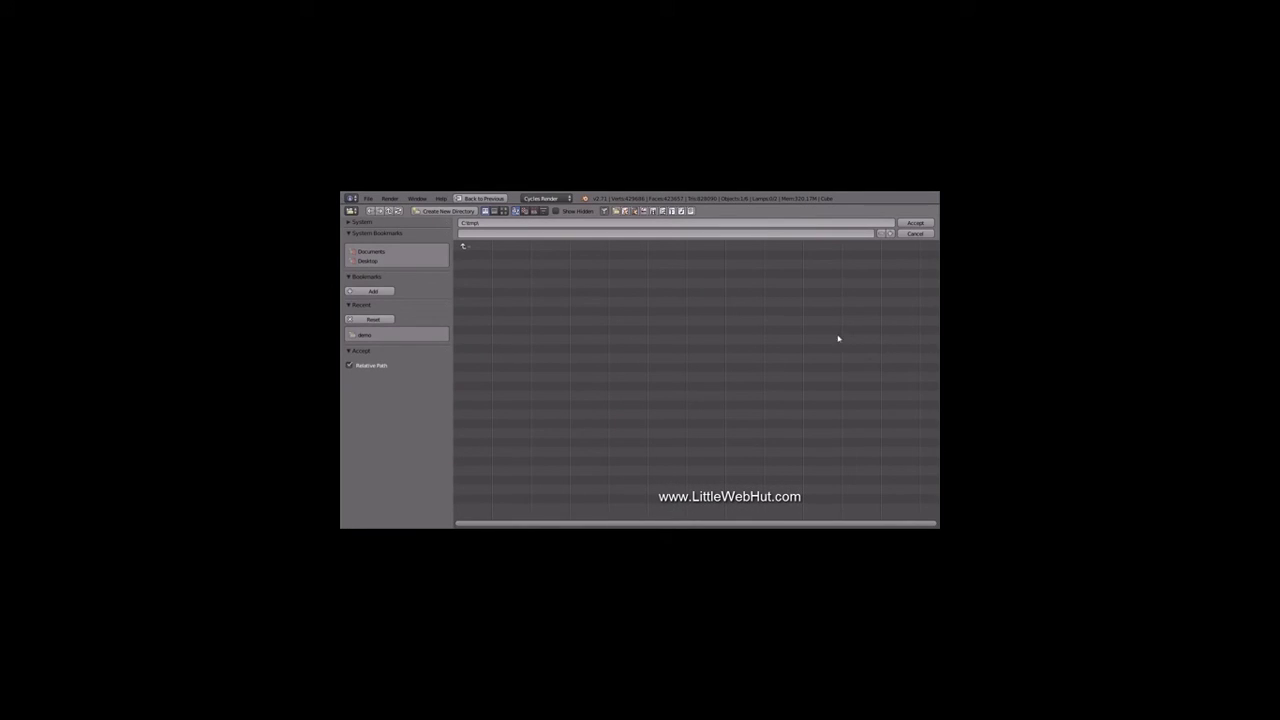
click(463, 248)
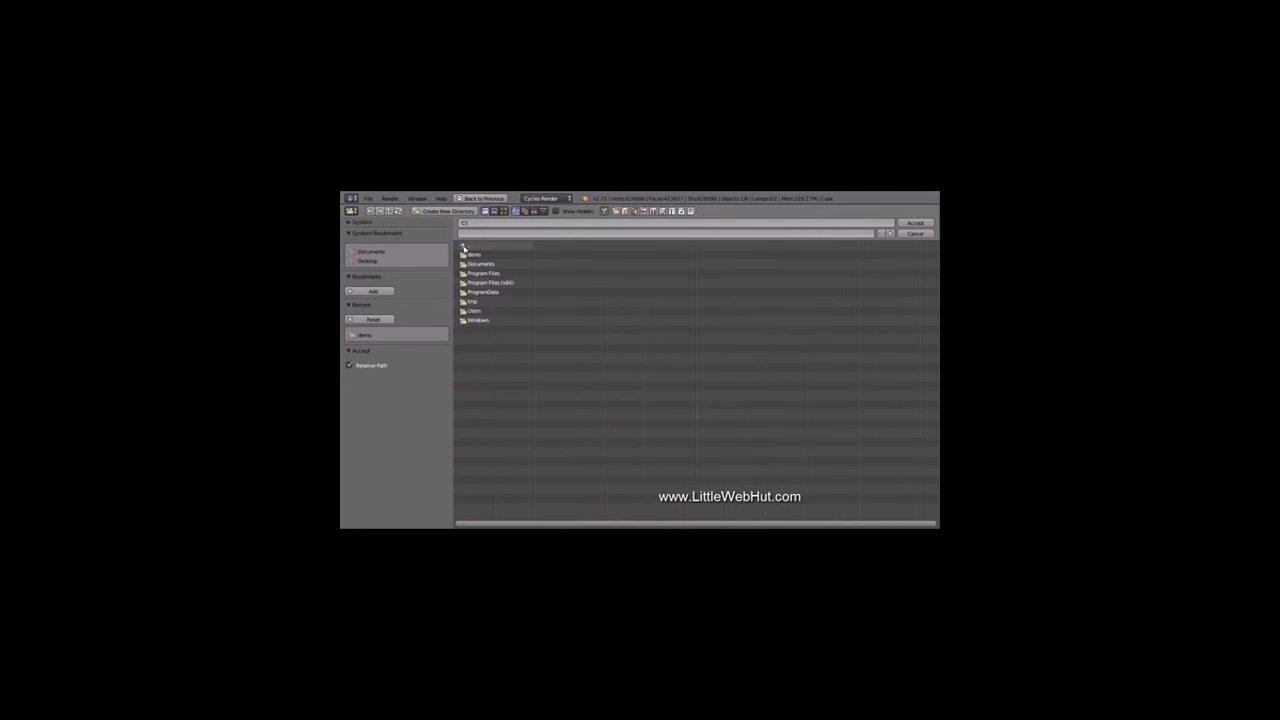
click(470, 261)
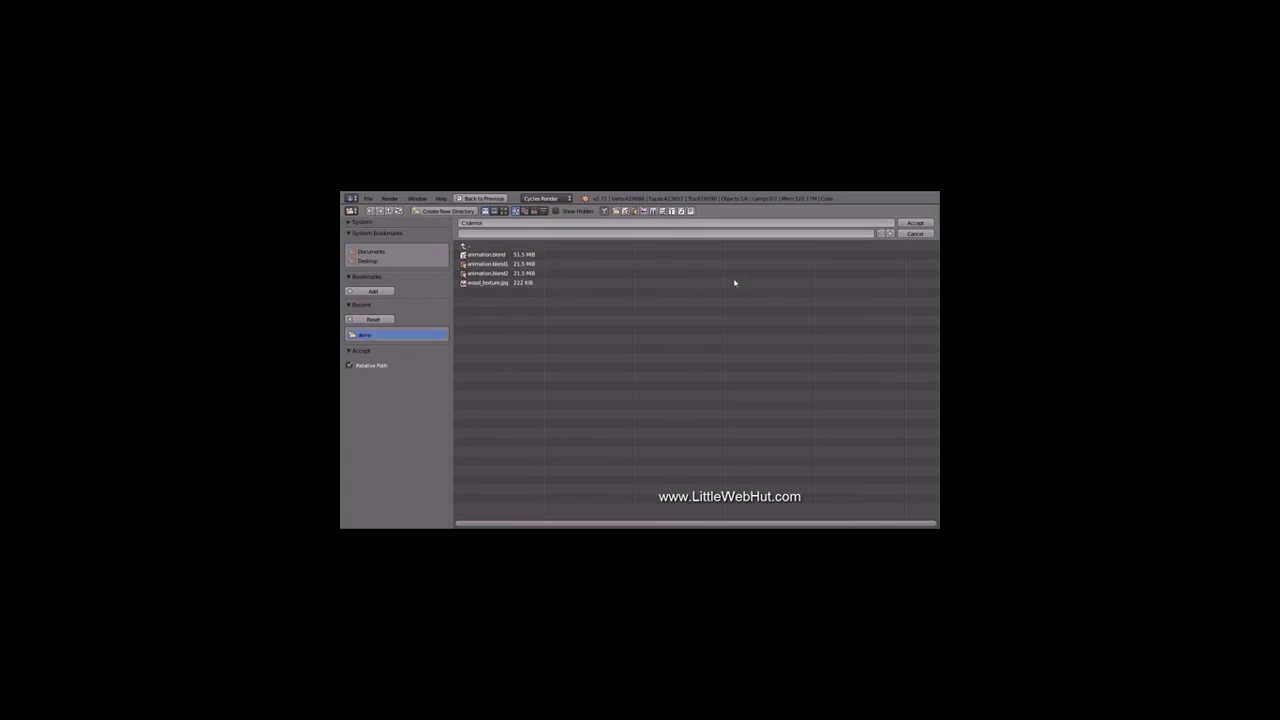
click(915, 222)
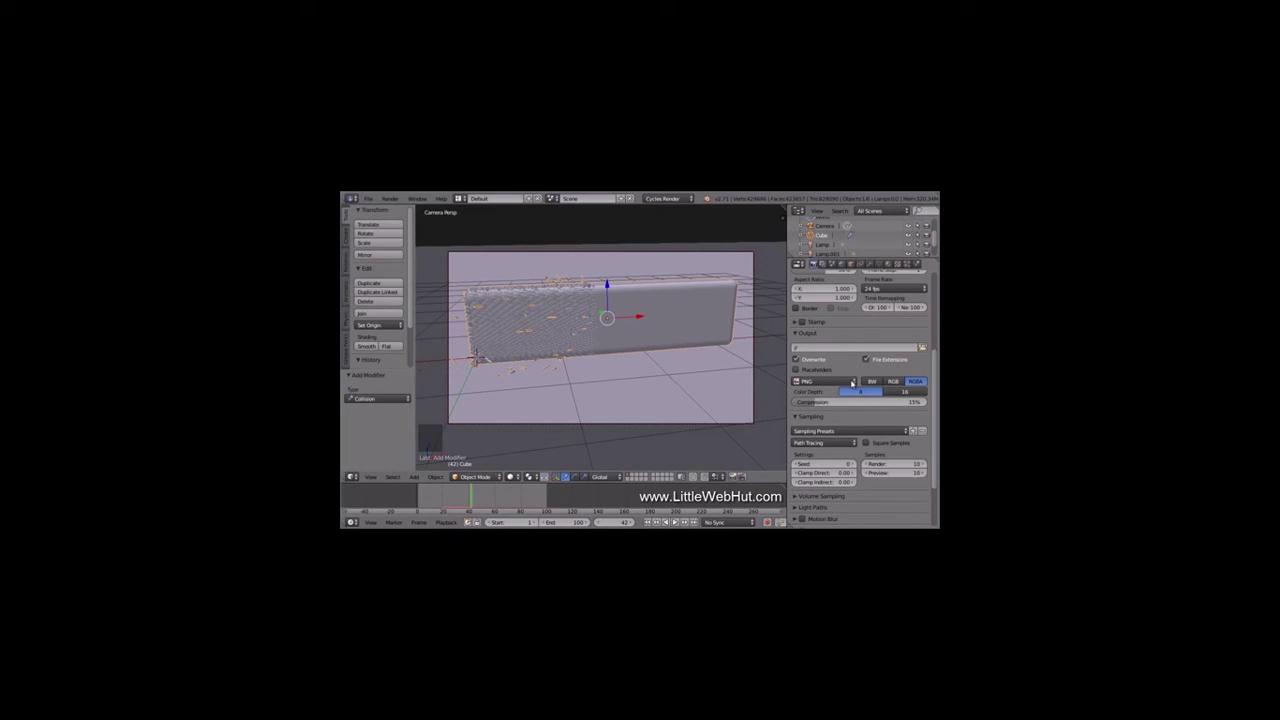
click(852, 382)
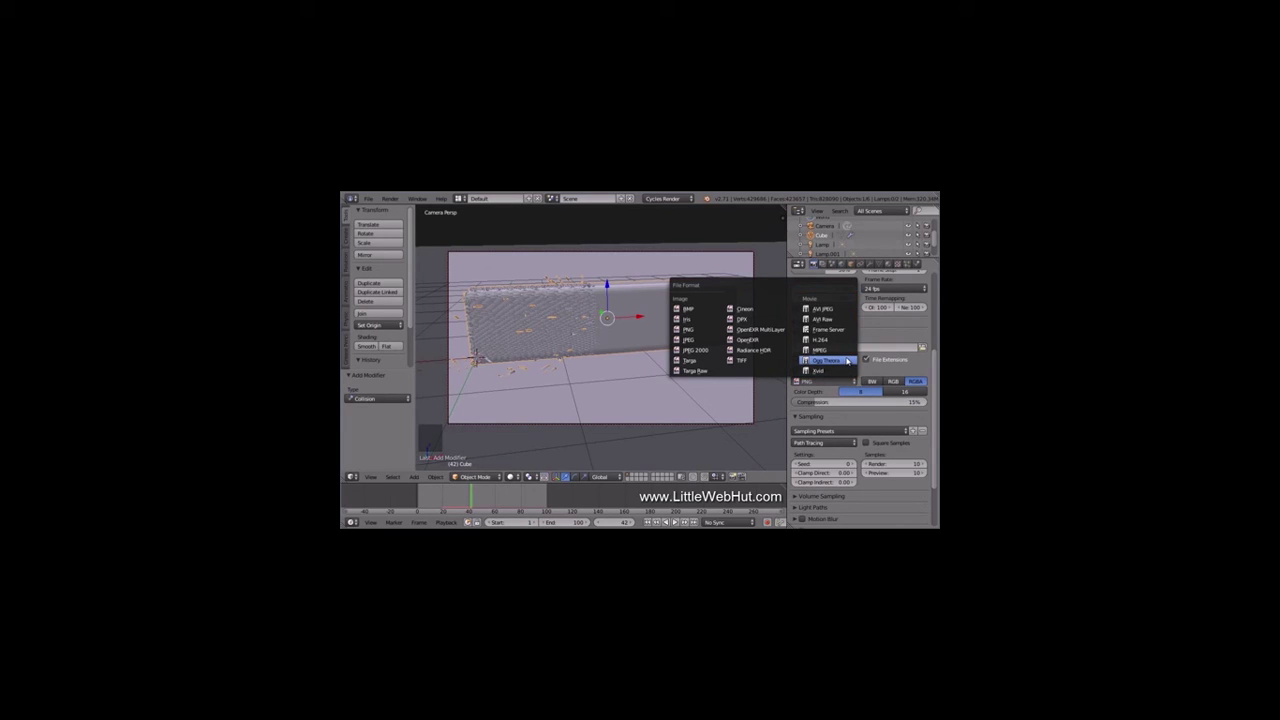
click(826, 360)
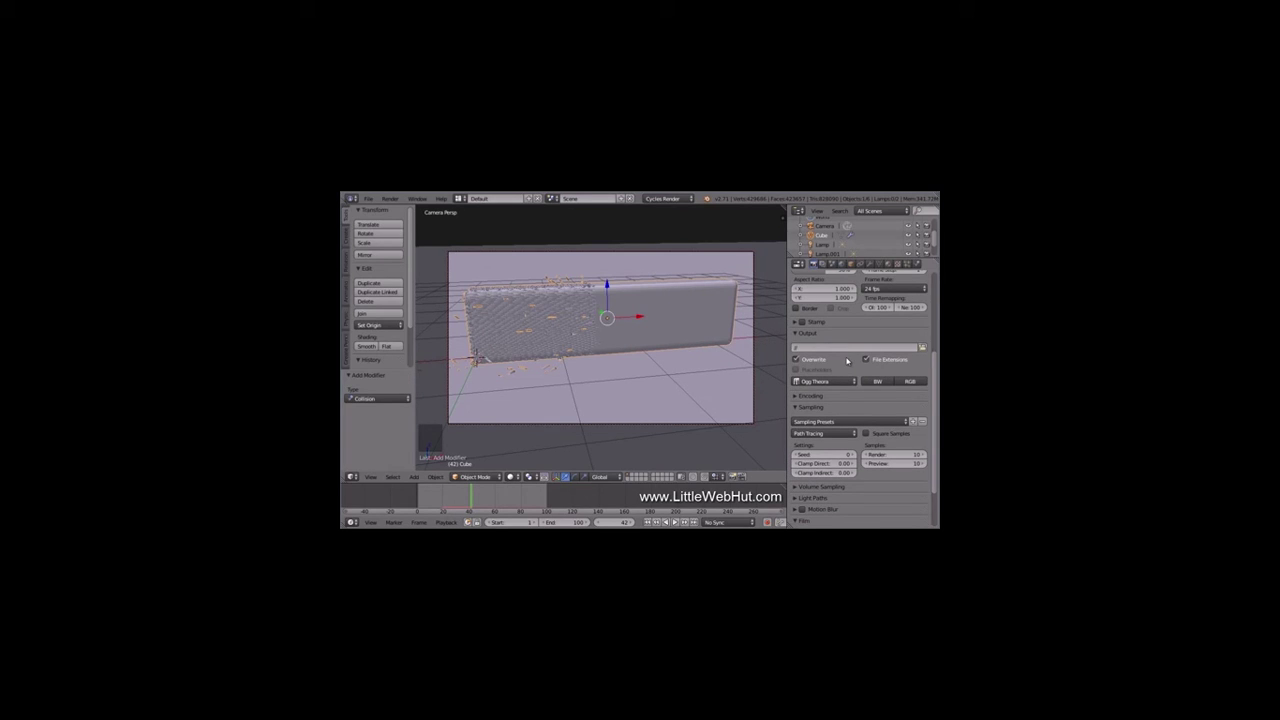
Step: Save the Blender file and render the full animation over frames 1 to 100
click(368, 199)
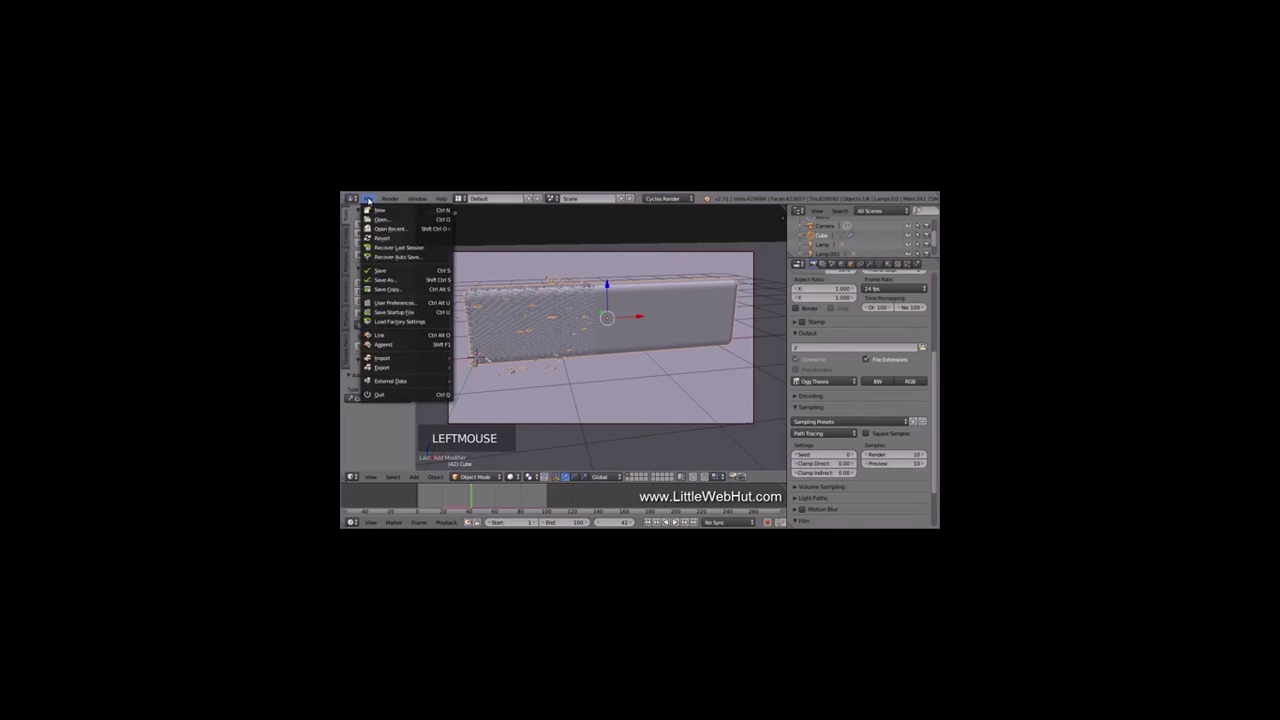
click(391, 273)
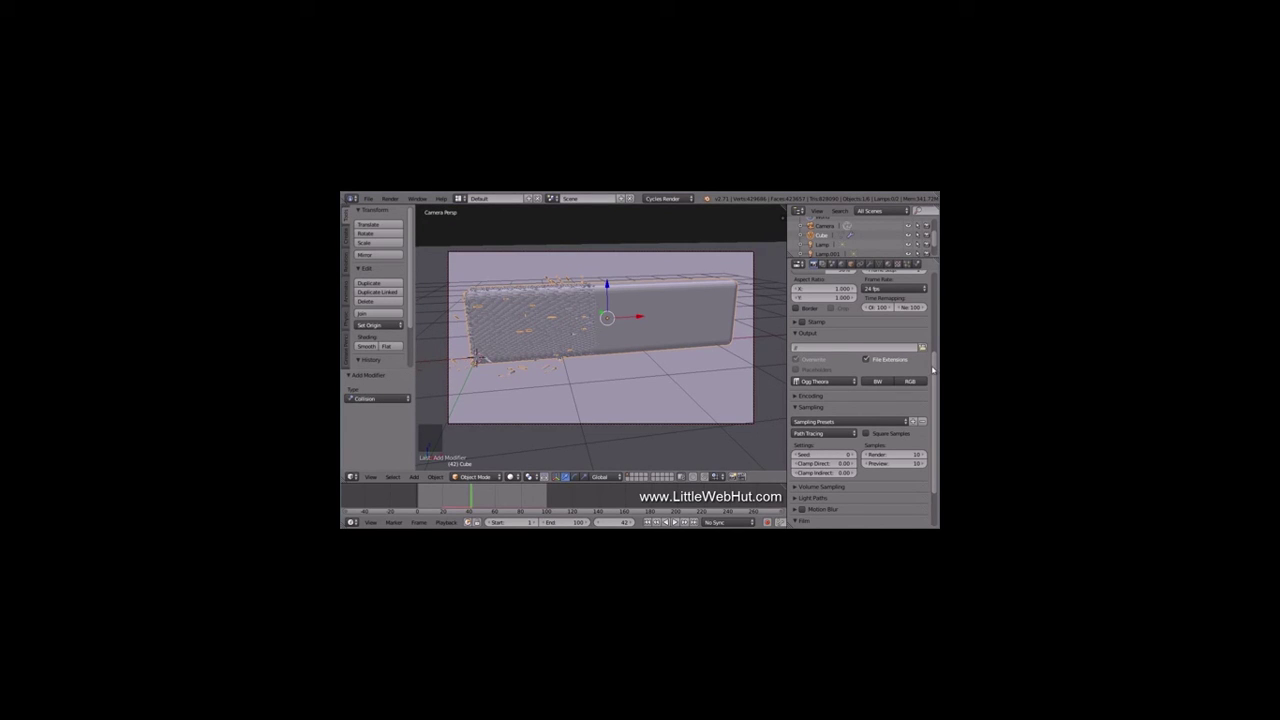
drag(934, 356, 909, 273)
click(862, 307)
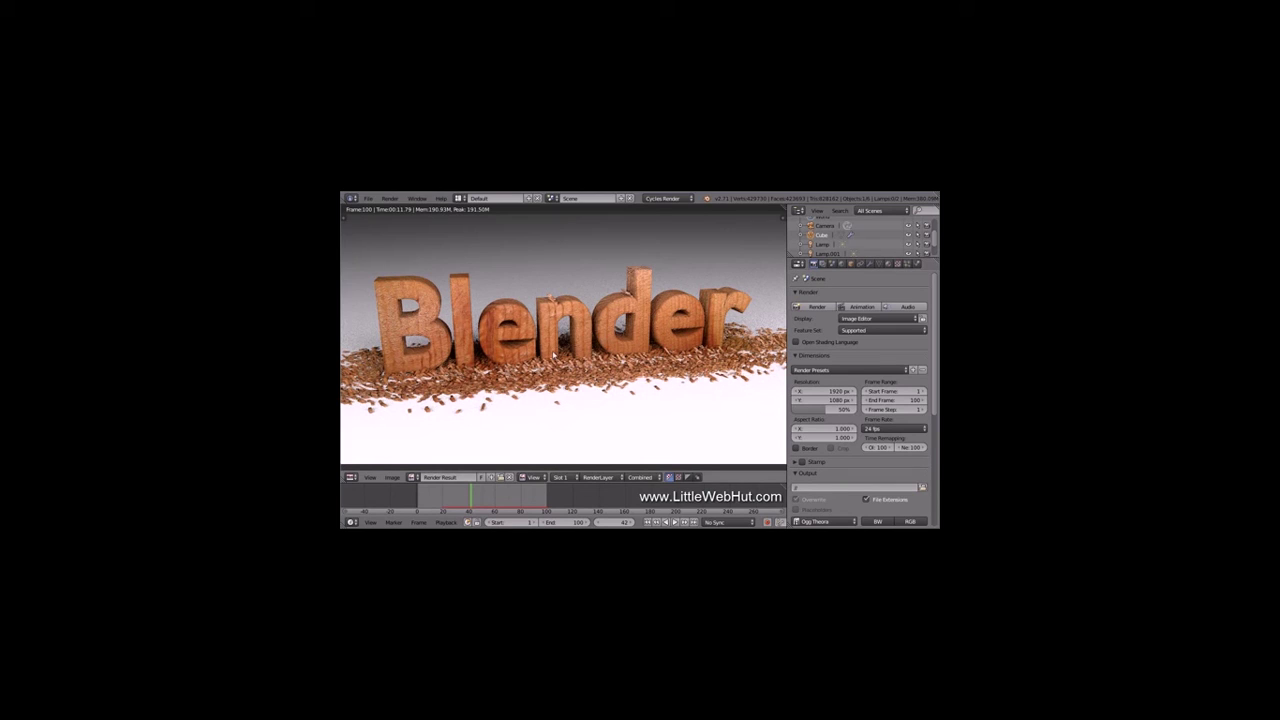
Step: Switch the render result area back to the 3D View and play the rendered animation
click(353, 479)
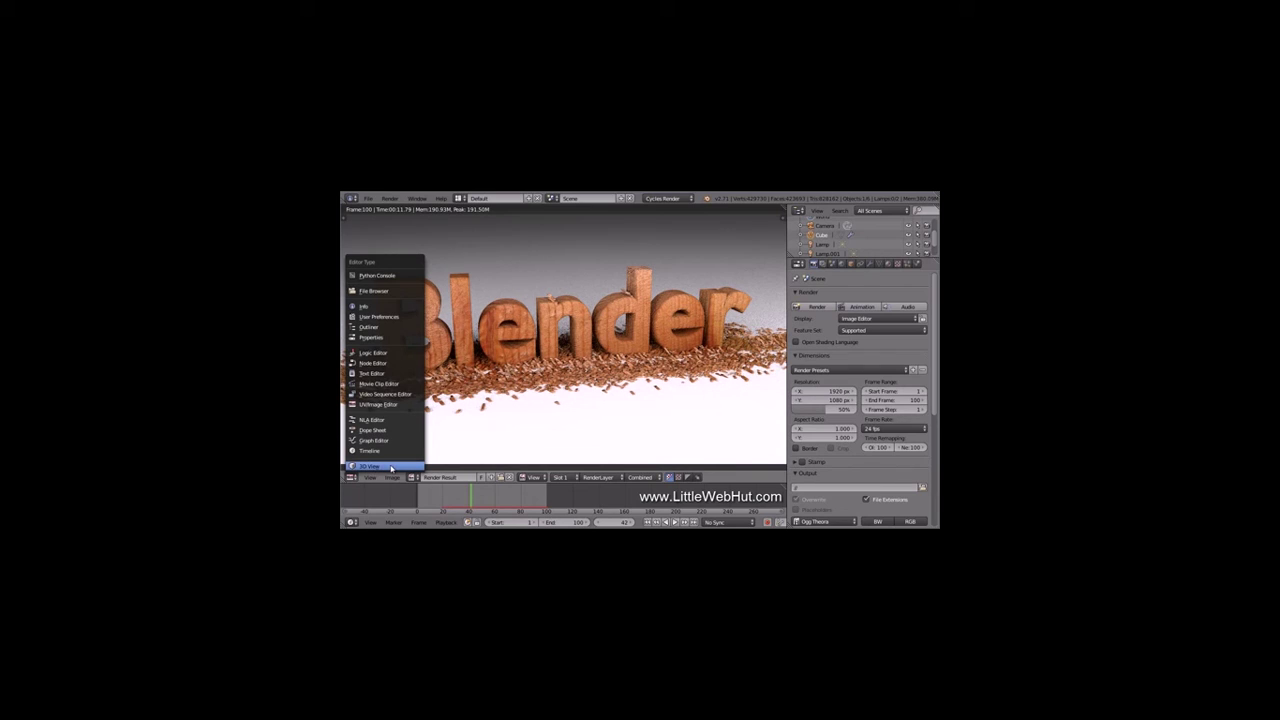
click(391, 468)
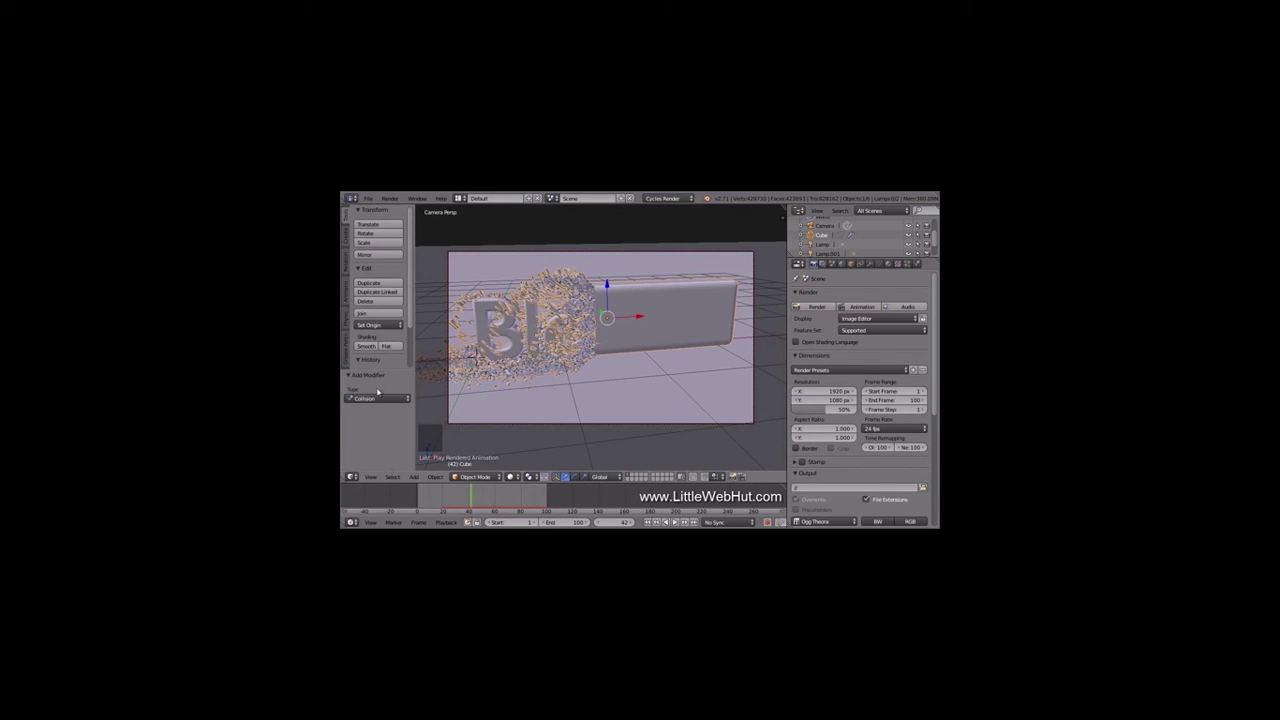
click(390, 198)
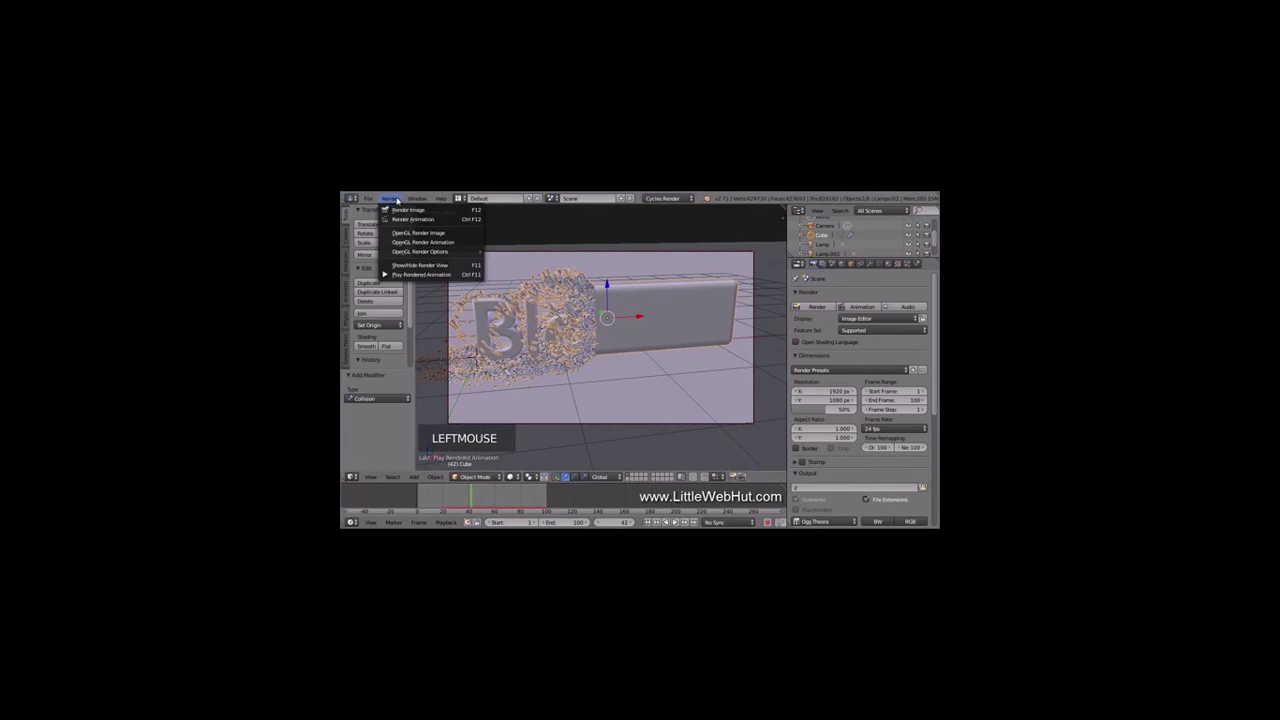
click(440, 274)
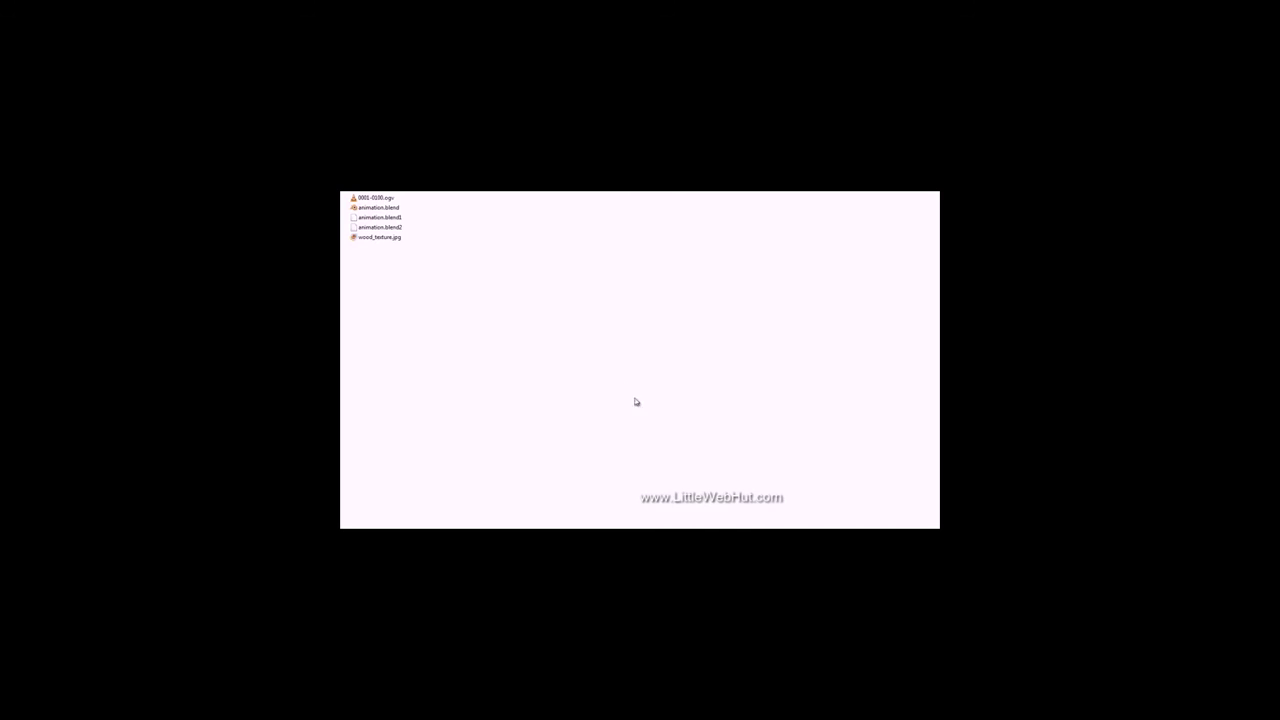
Step: Open the rendered video 0001-0100.ogv from the output folder to watch it in the video player
click(356, 199)
double_click(356, 199)
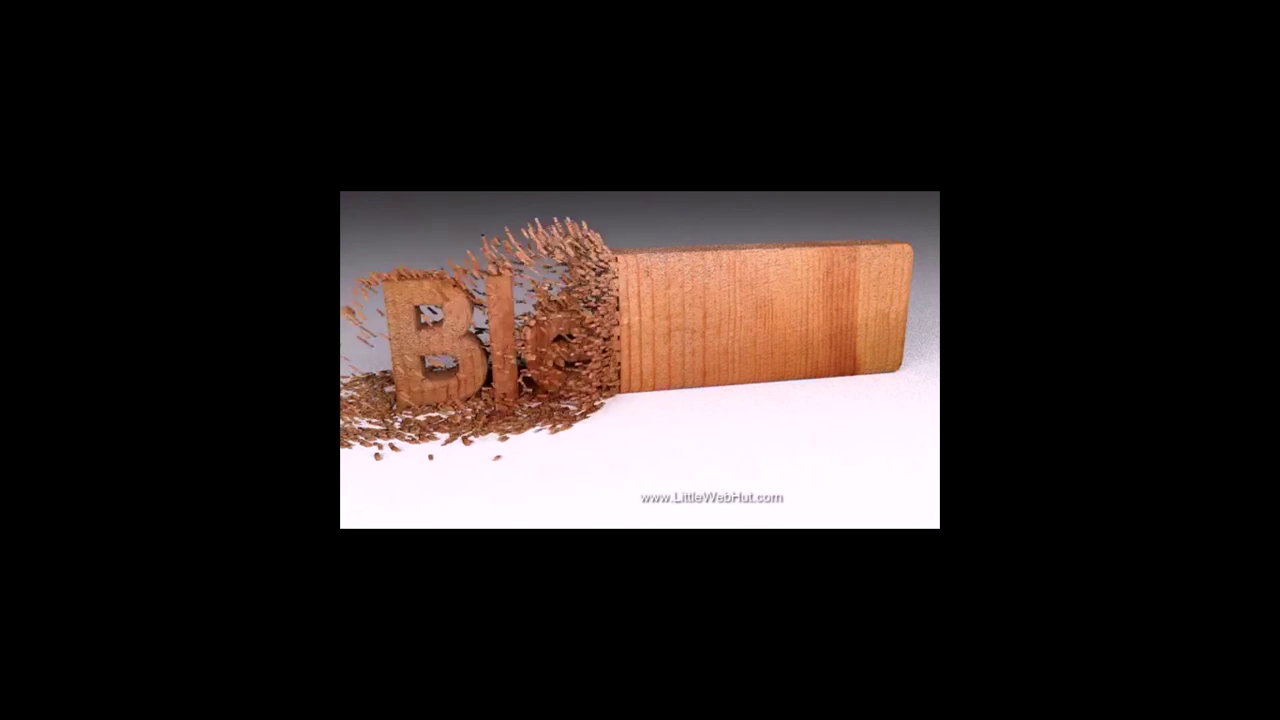